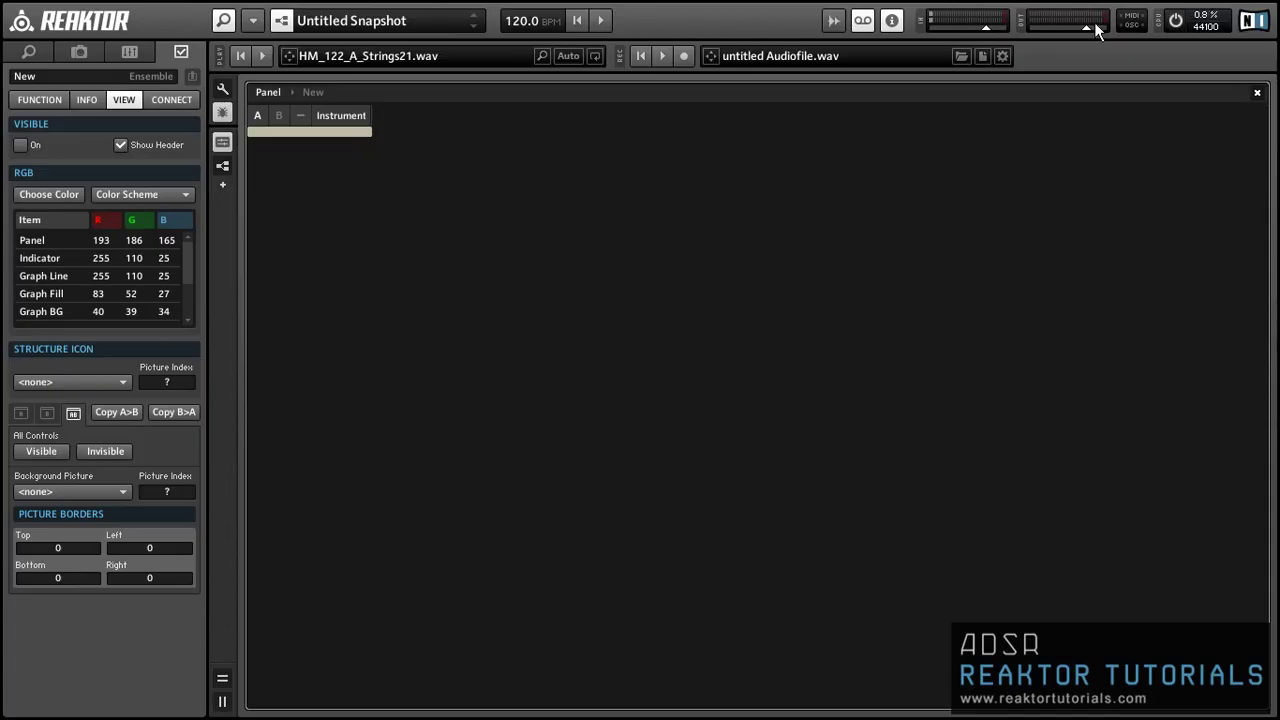
Step: Open the Instrument's inner structure and delete both Voice Combiner modules
left_click(280, 131)
double_click(280, 131)
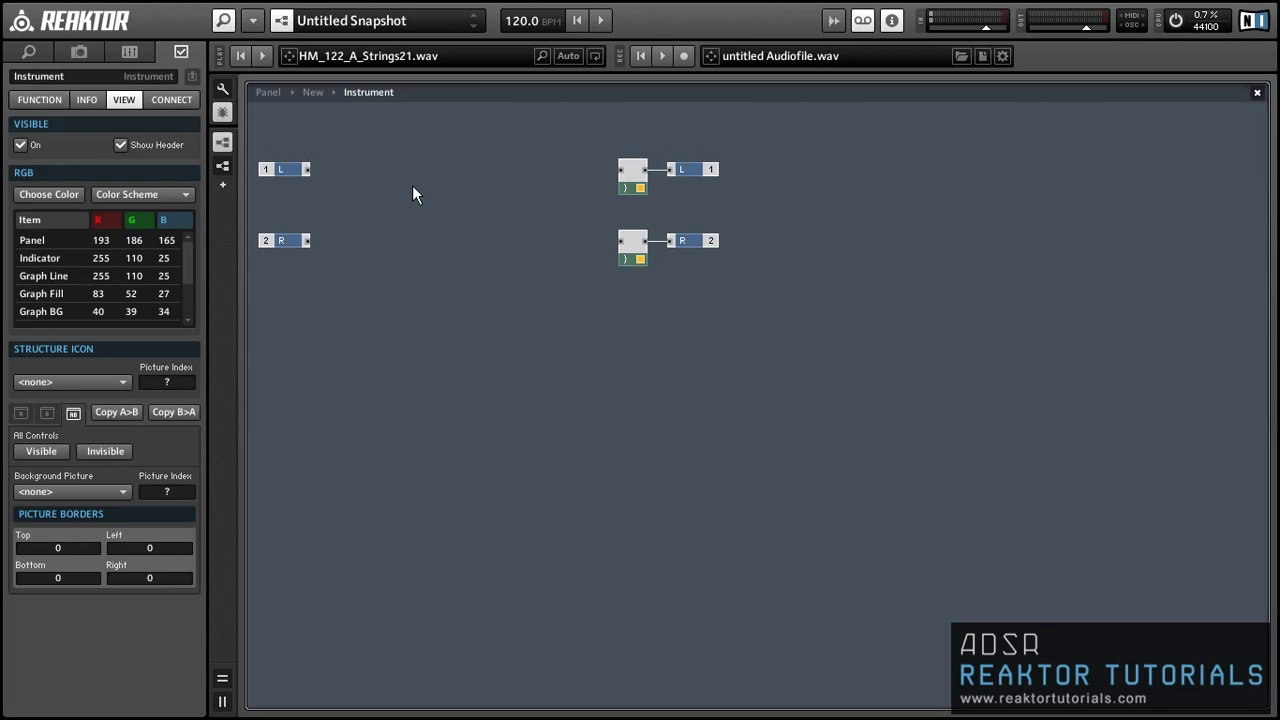
double_click(432, 185)
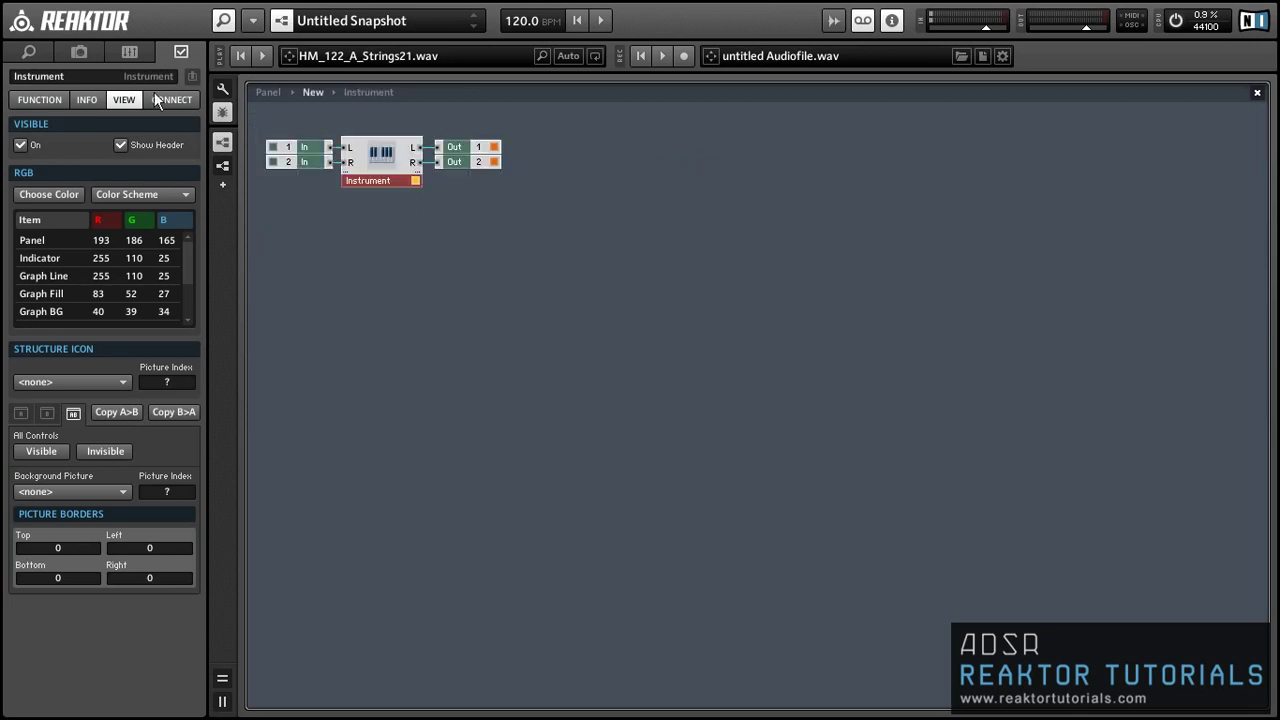
left_click(31, 104)
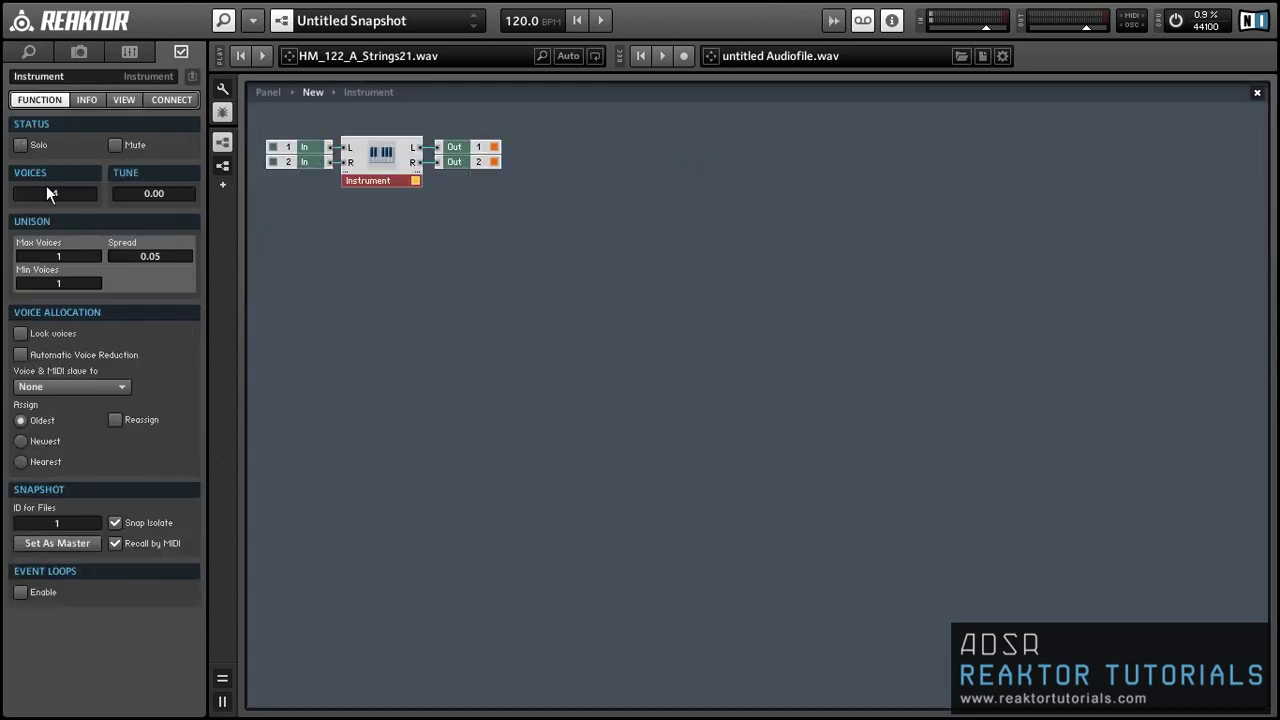
double_click(386, 168)
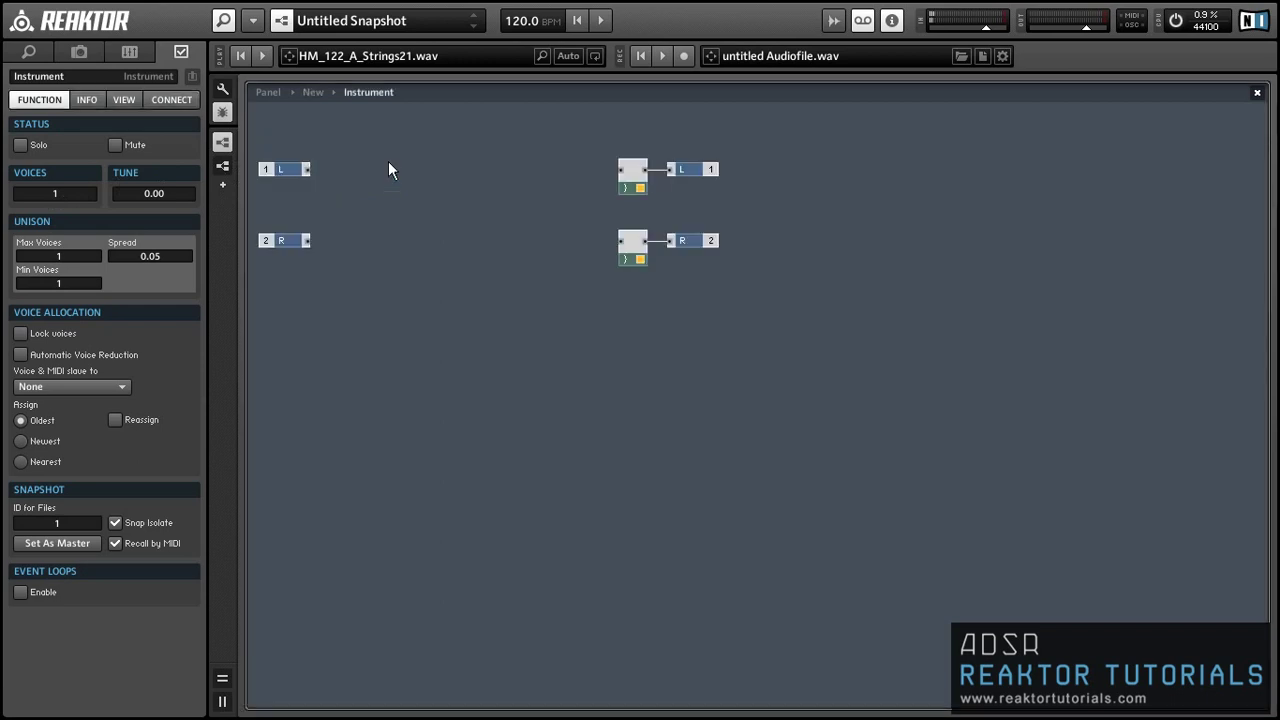
left_click_drag(603, 162, 644, 264)
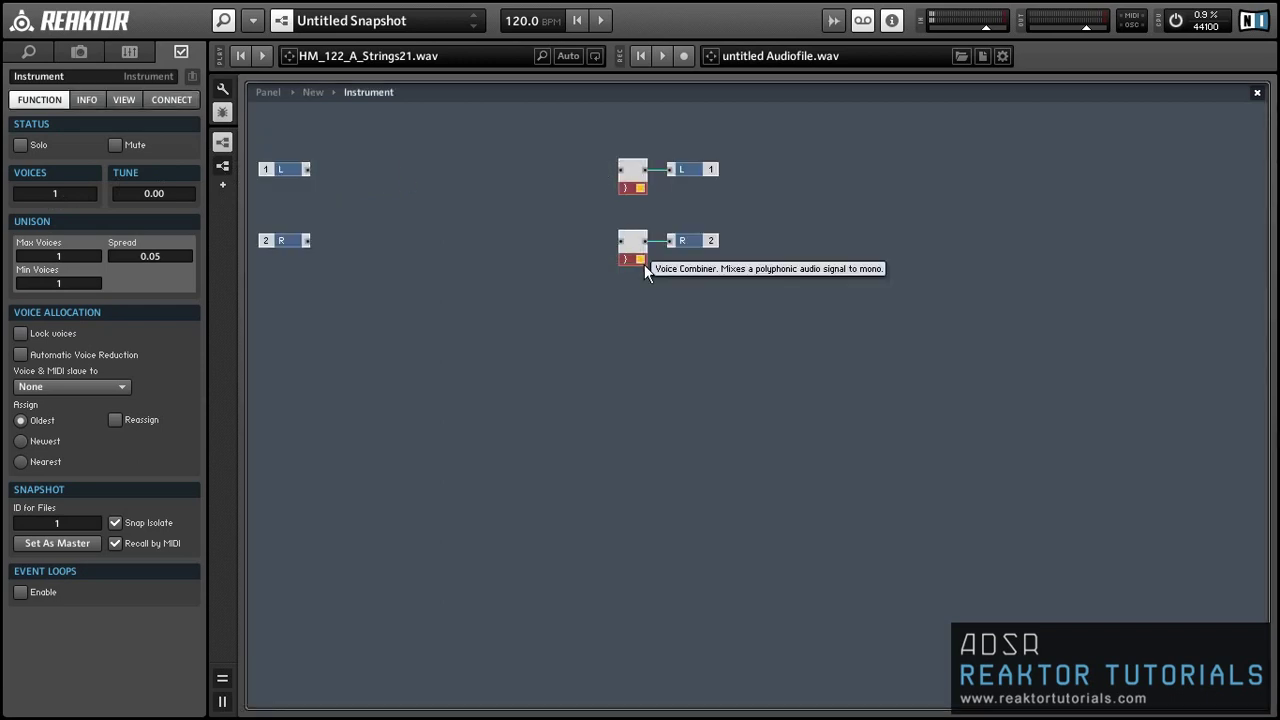
key("Delete")
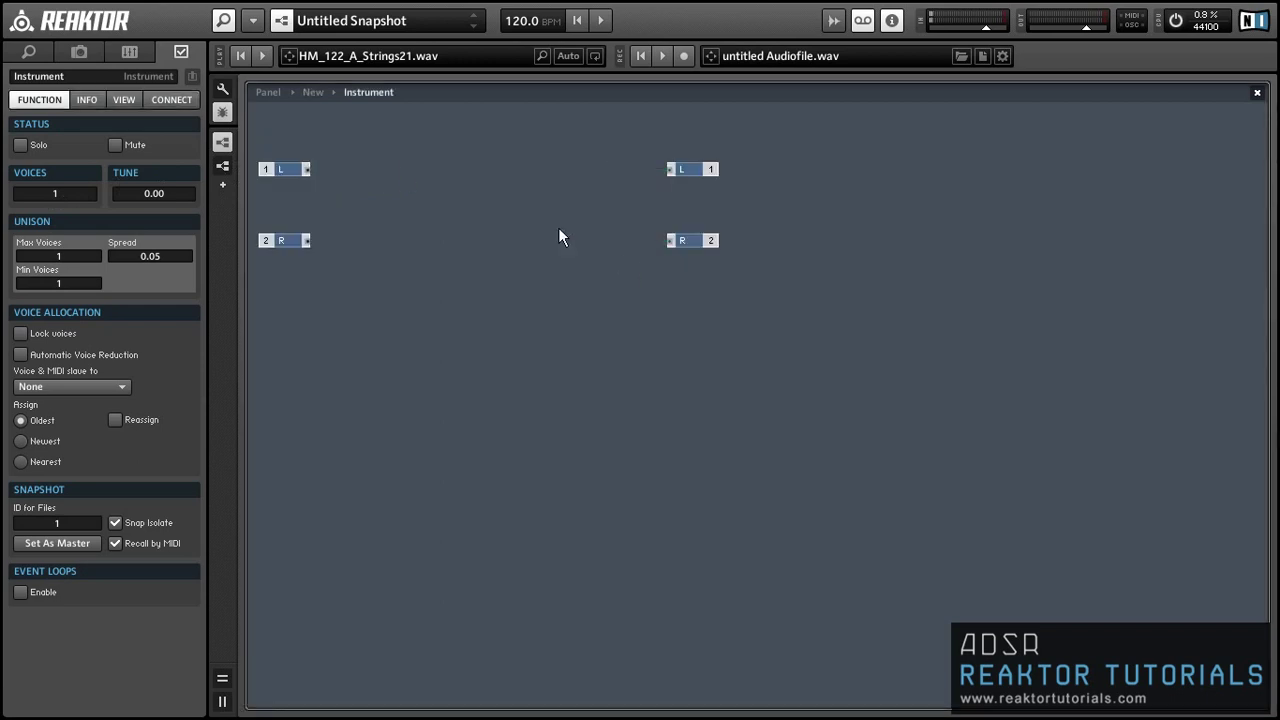
Step: Insert a new 1in1out Macro into the Instrument structure
right_click(528, 186)
mouse_move(590, 229)
left_click(767, 262)
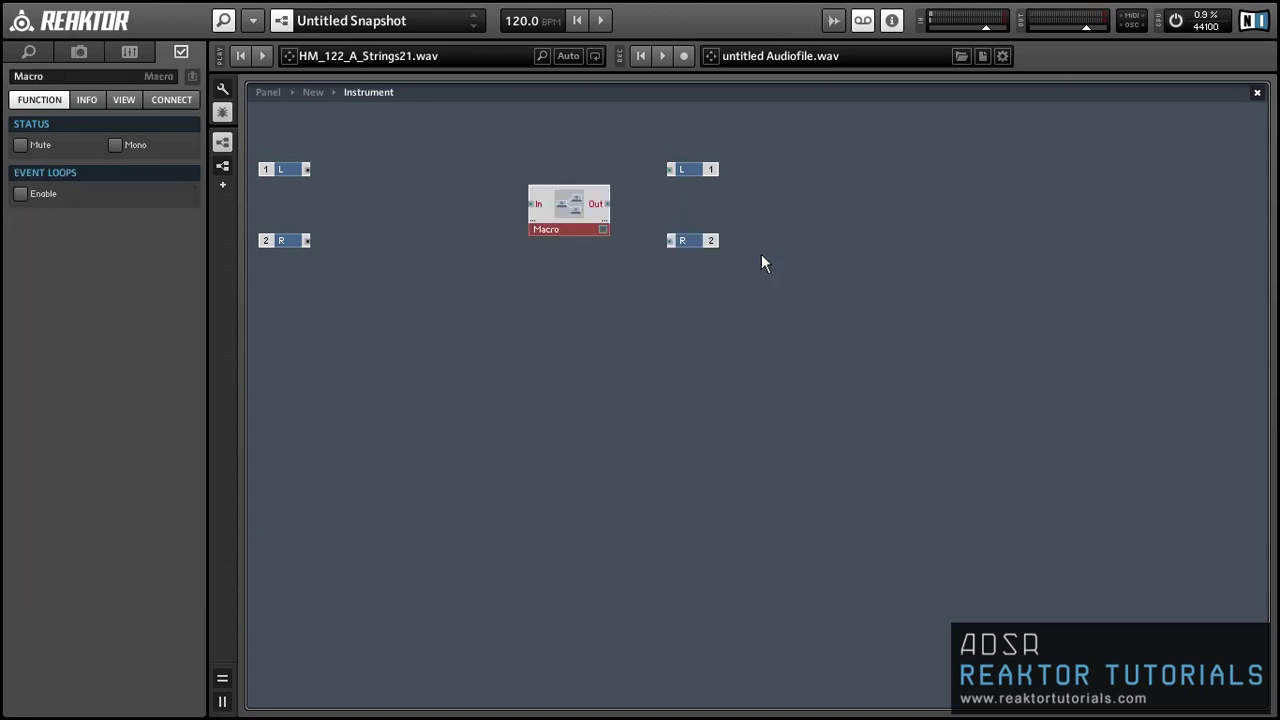
Step: Add an Audio Table module inside the Macro and view its empty display in Panel view
double_click(574, 214)
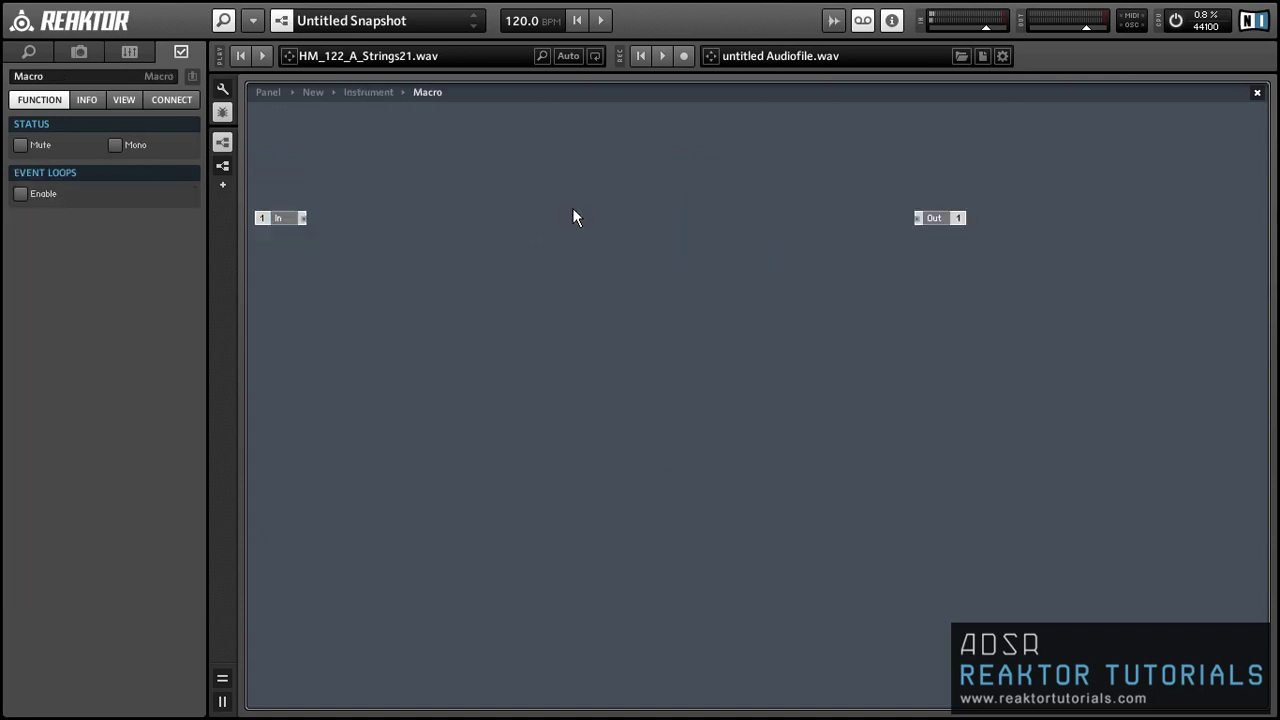
right_click(646, 208)
mouse_move(700, 218)
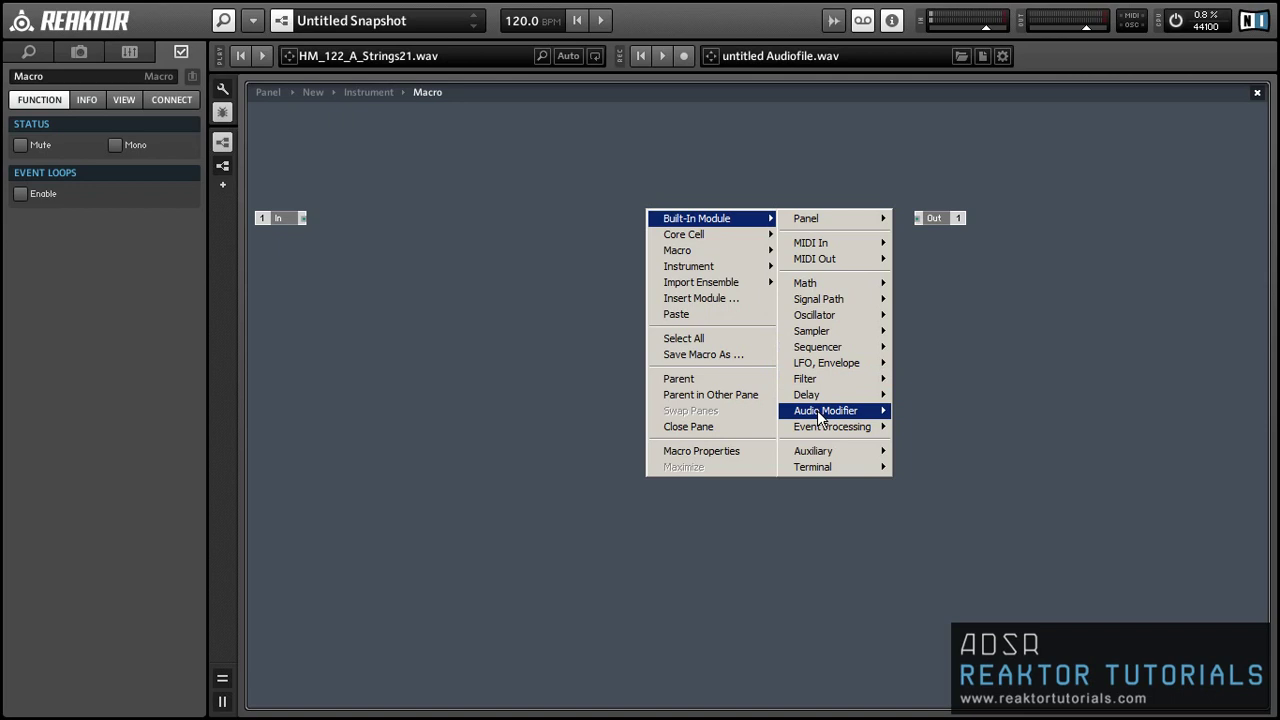
mouse_move(818, 411)
left_click(925, 691)
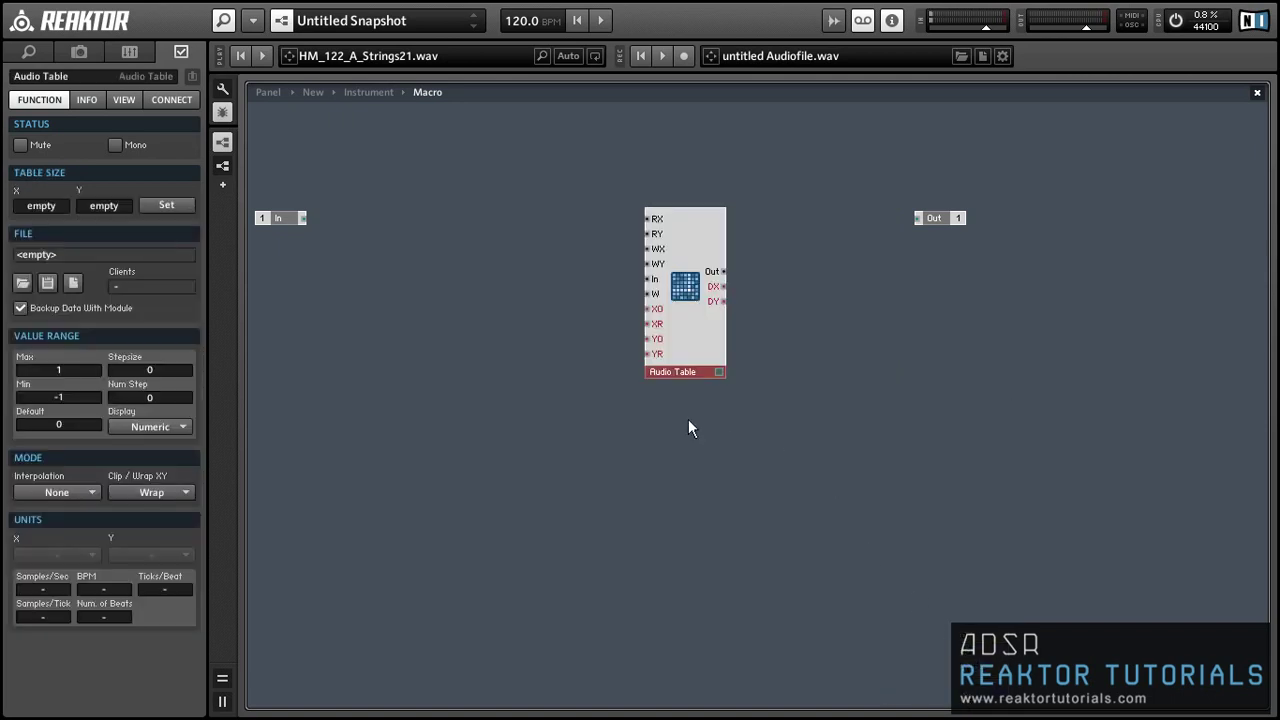
left_click(257, 86)
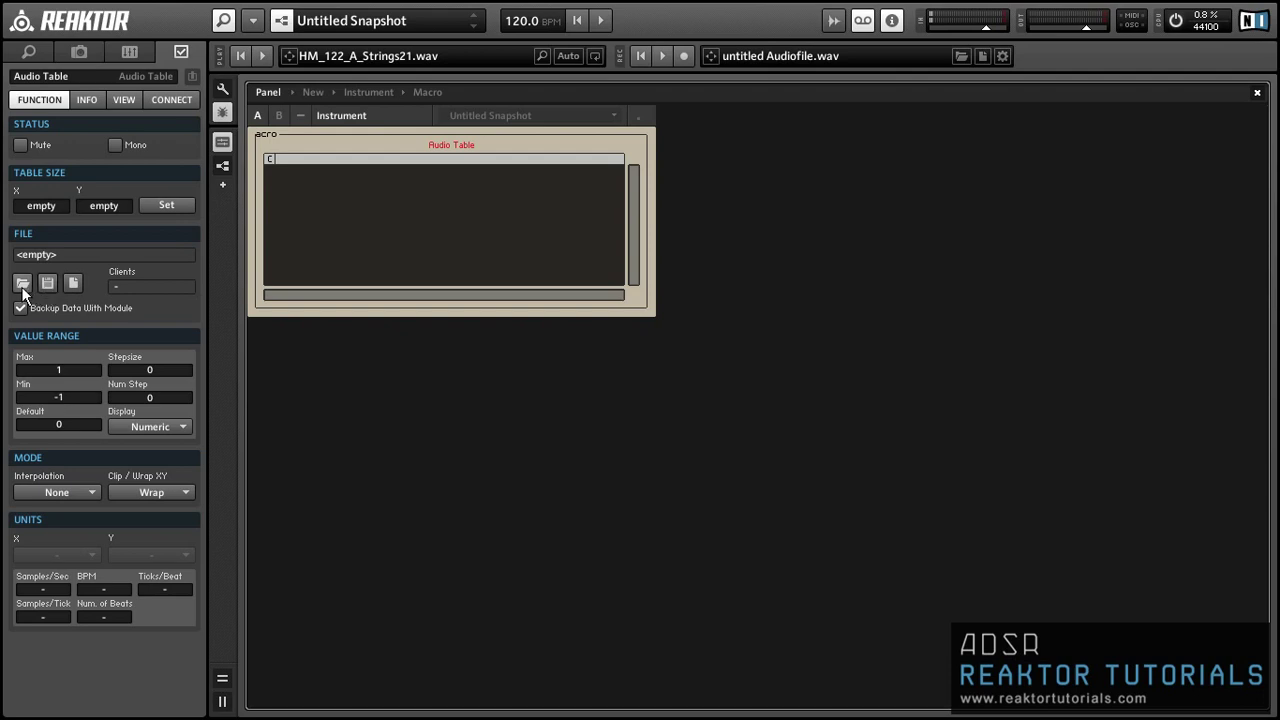
Step: Load the HM_122_A_Strings21.wav sample into the Audio Table
left_click(22, 285)
left_click(62, 148)
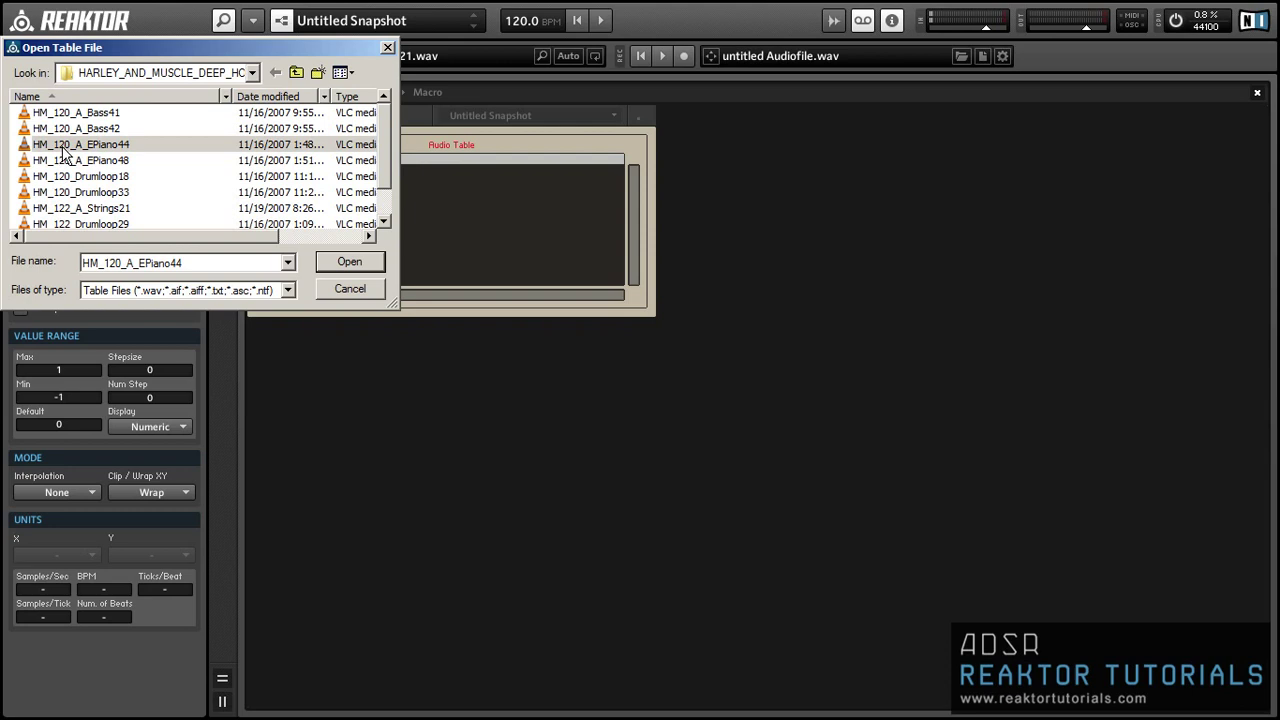
double_click(62, 146)
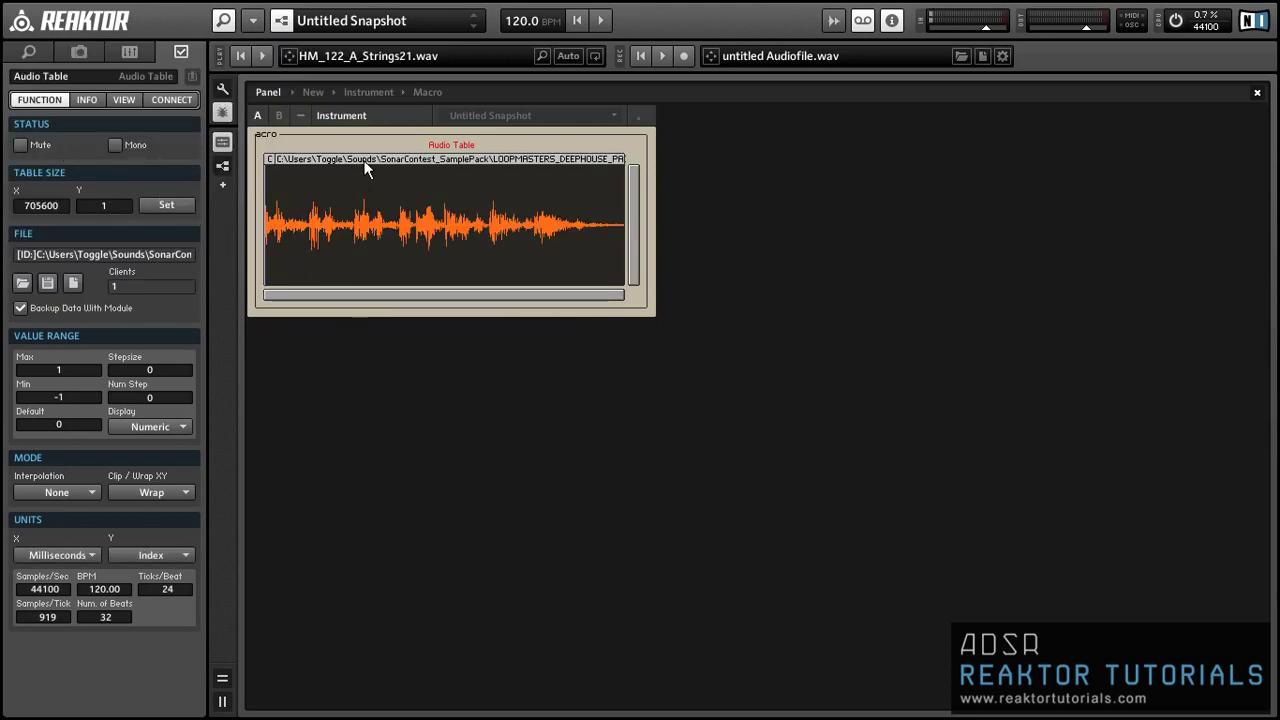
Step: Hide the table display's scrollbars, value line and label
left_click(112, 98)
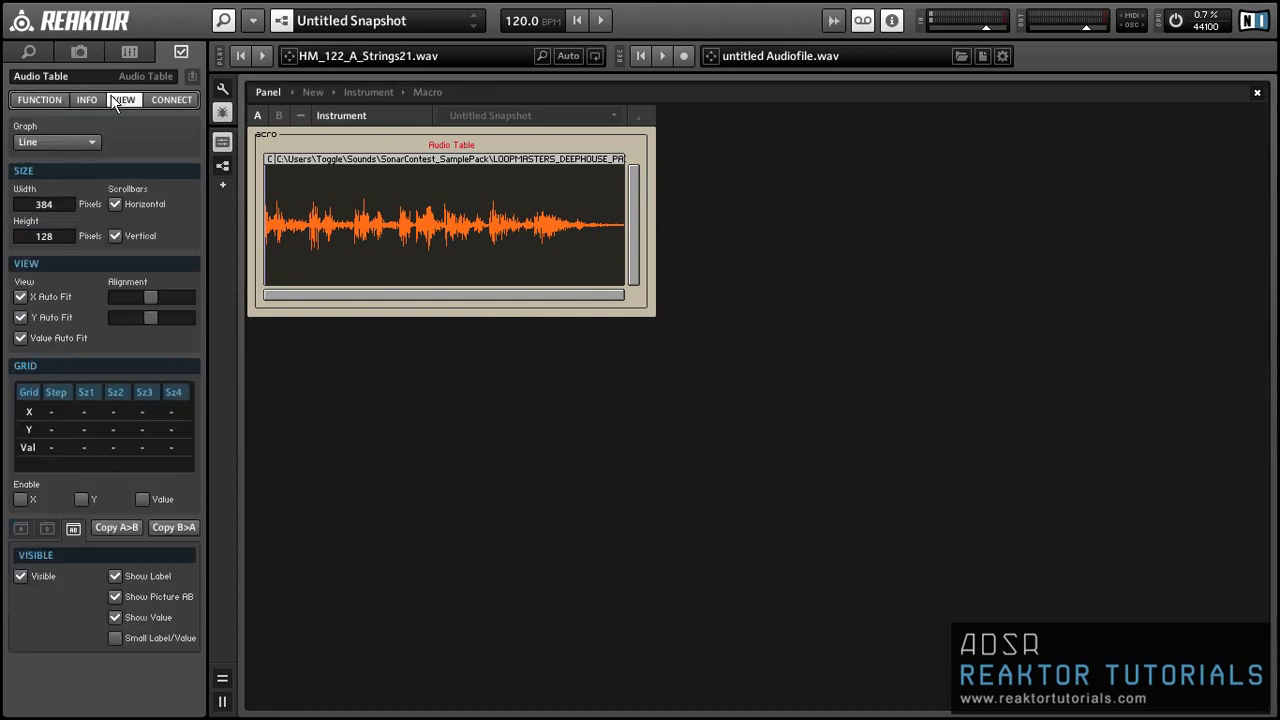
left_click(133, 203)
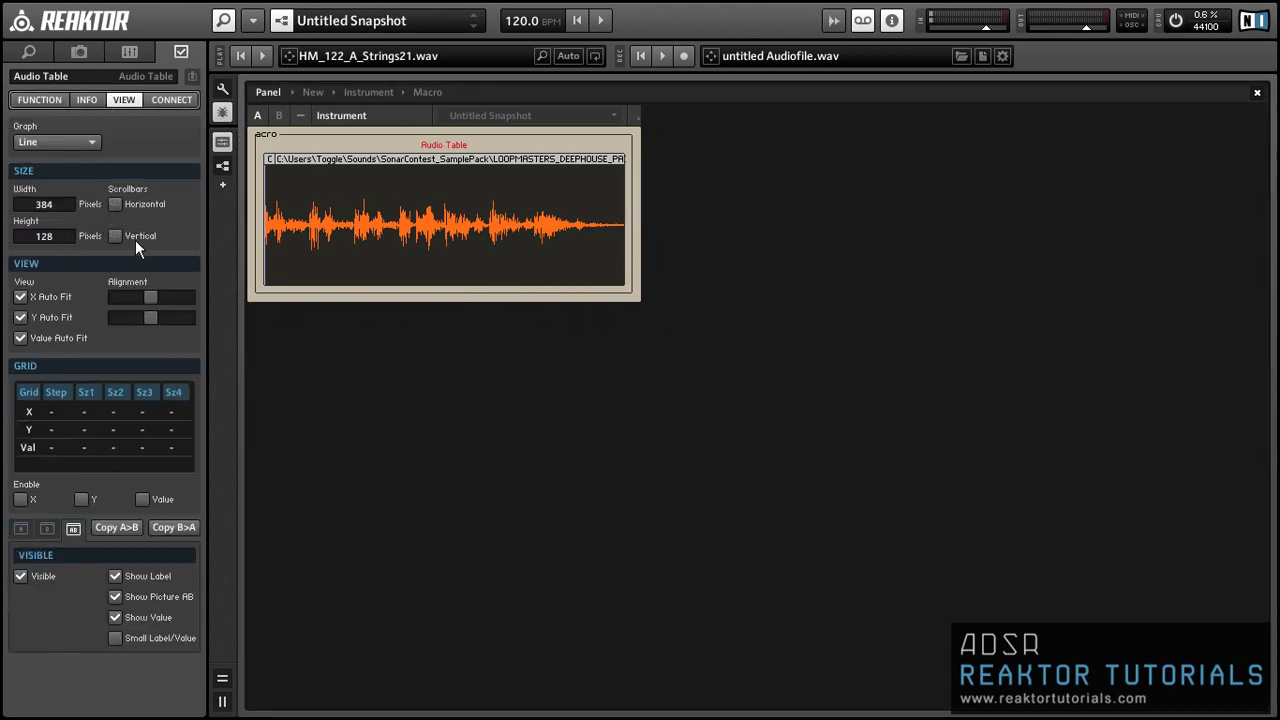
left_click(170, 614)
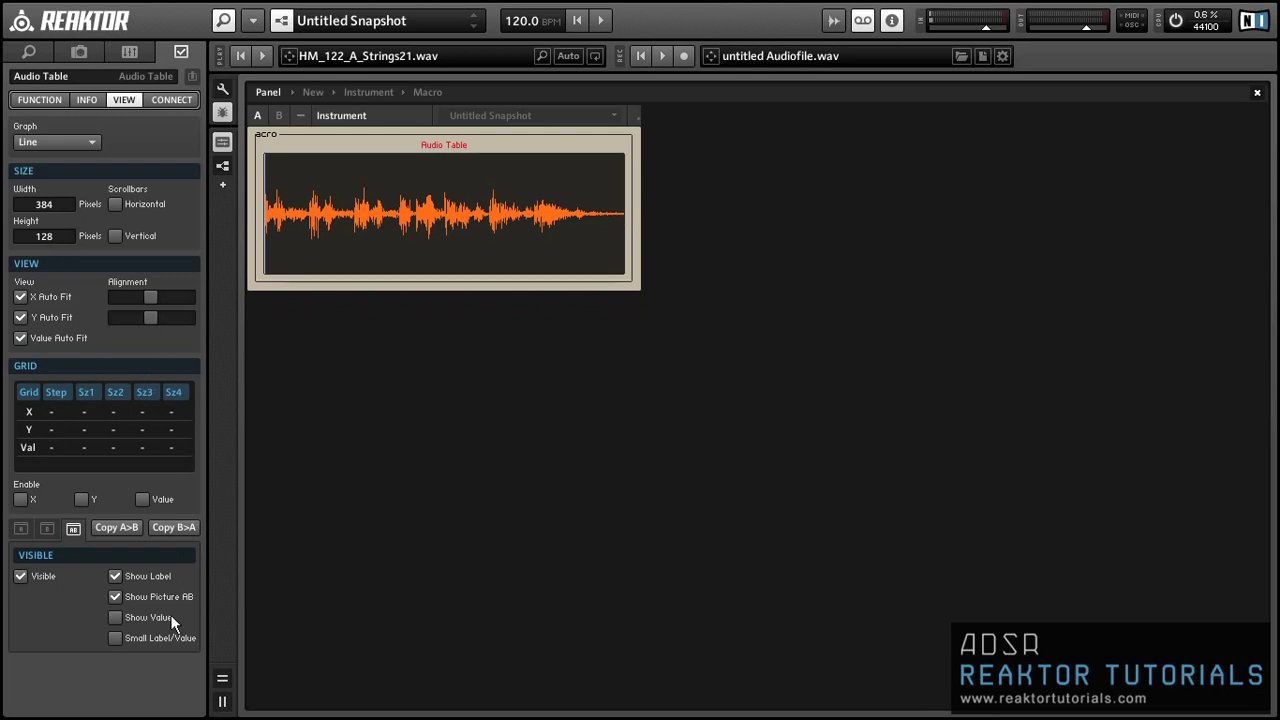
left_click(166, 578)
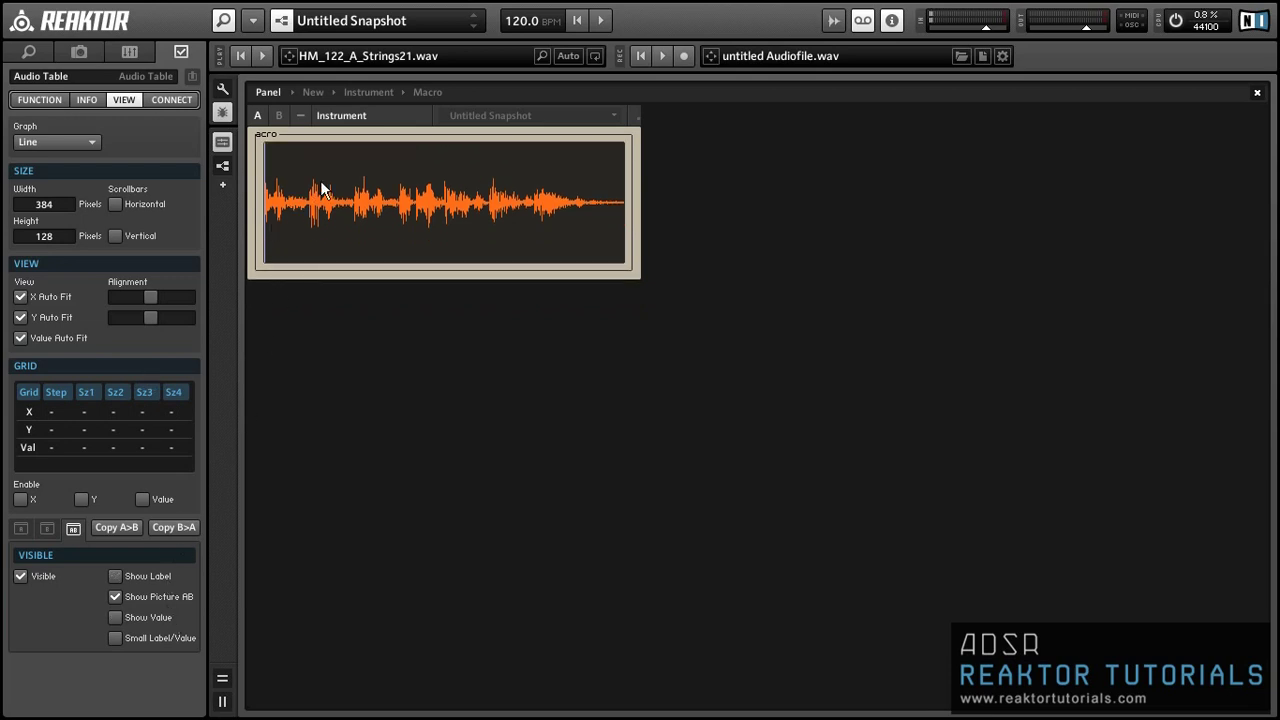
Step: Remove the label from the Macro frame and return to the Instrument structure
left_click(268, 136)
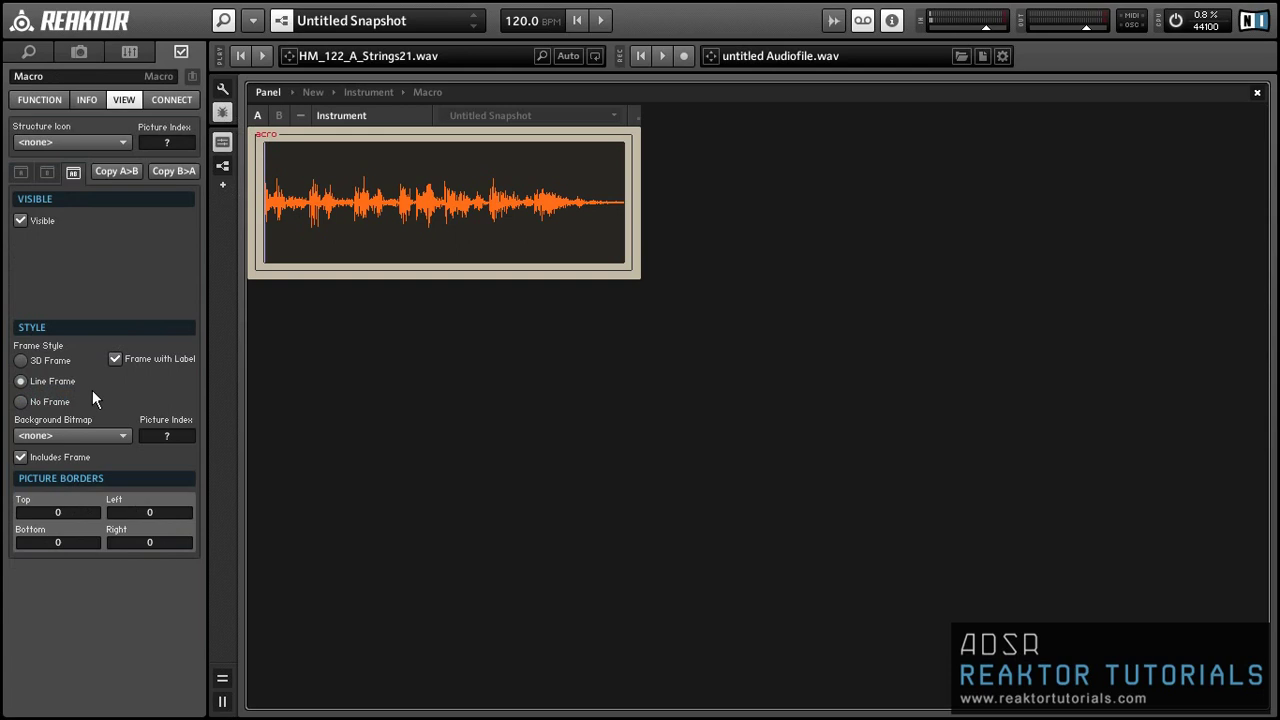
left_click(115, 359)
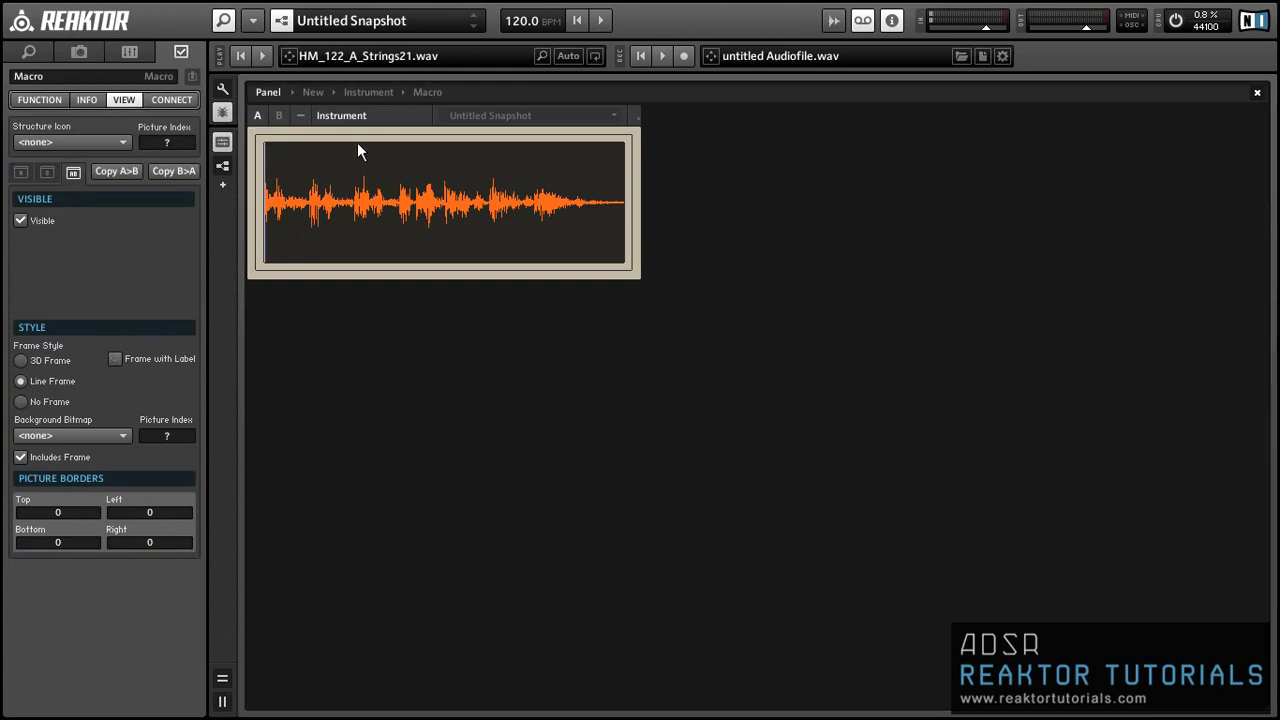
left_click(369, 197)
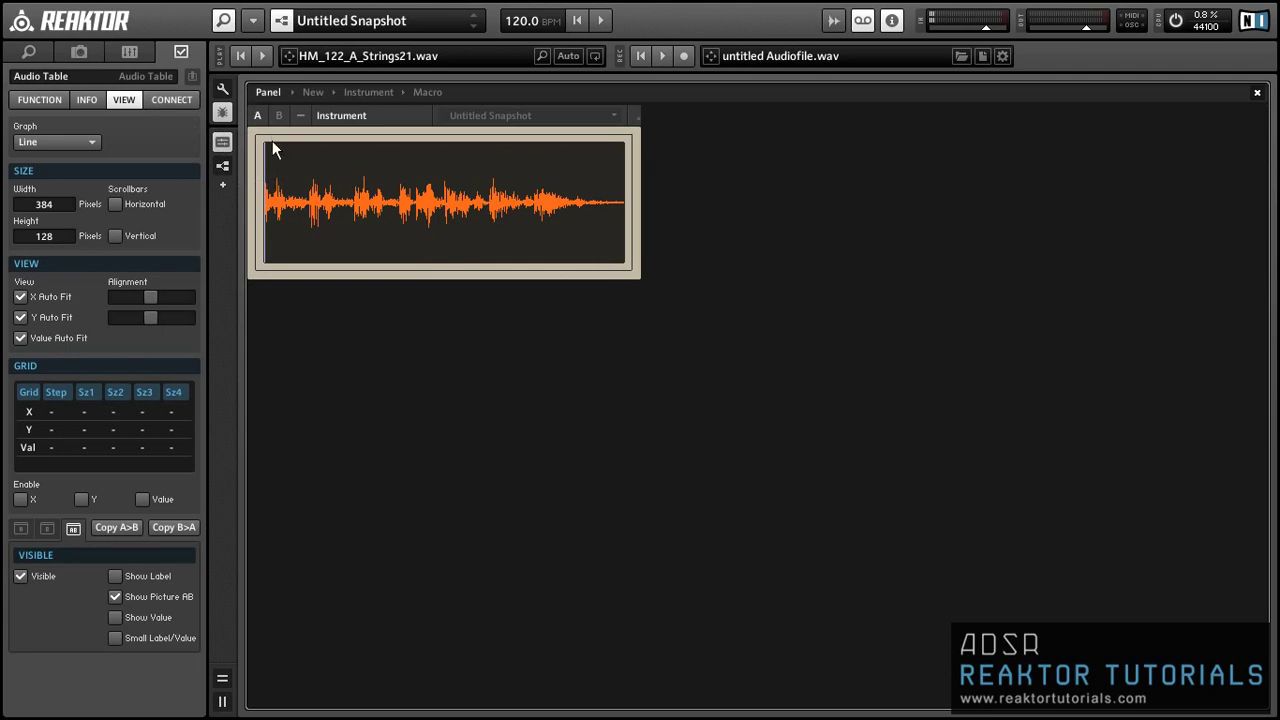
key("F7")
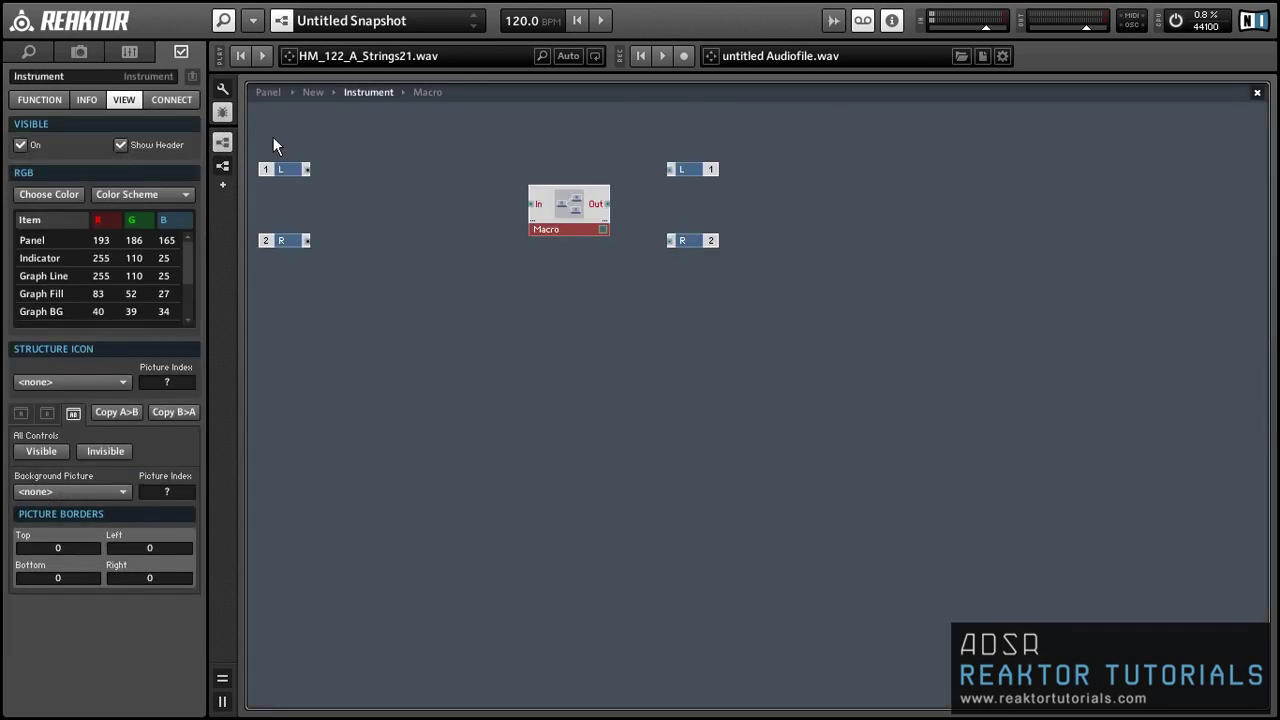
Step: Add a Ramp Osc module in the Macro, positioned left of the Audio Table
double_click(563, 198)
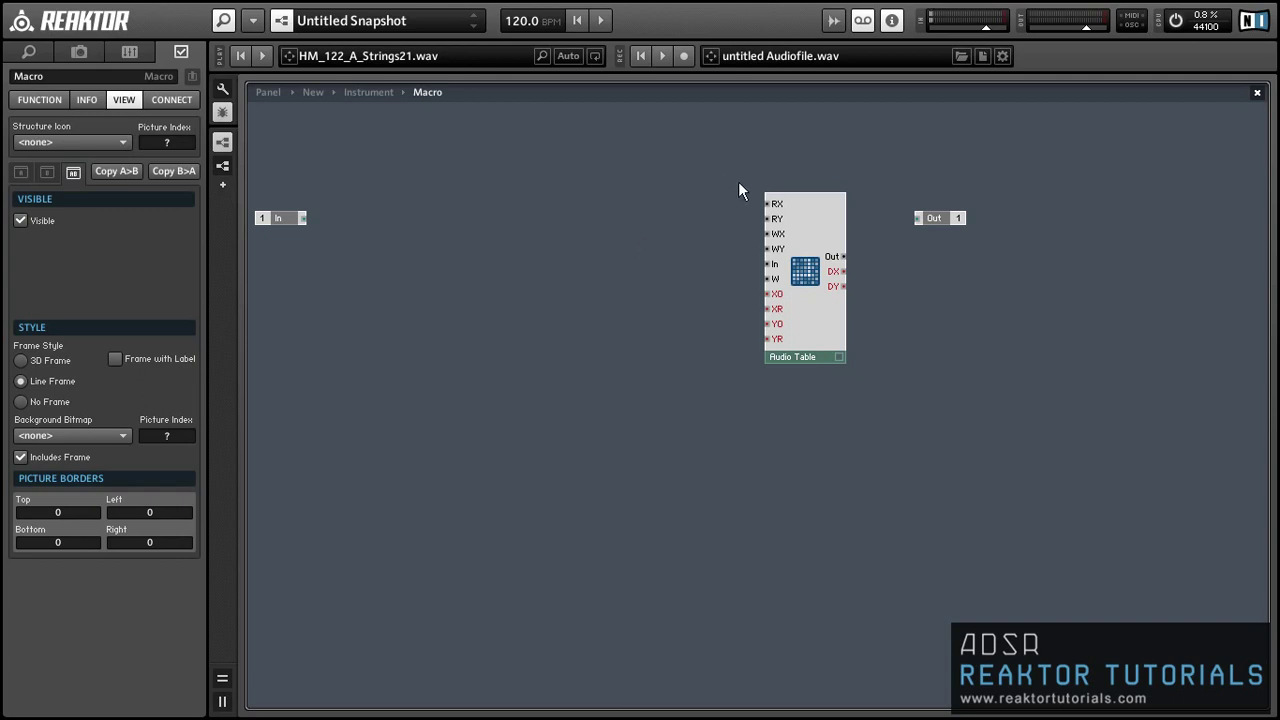
mouse_move(774, 207)
right_click(530, 160)
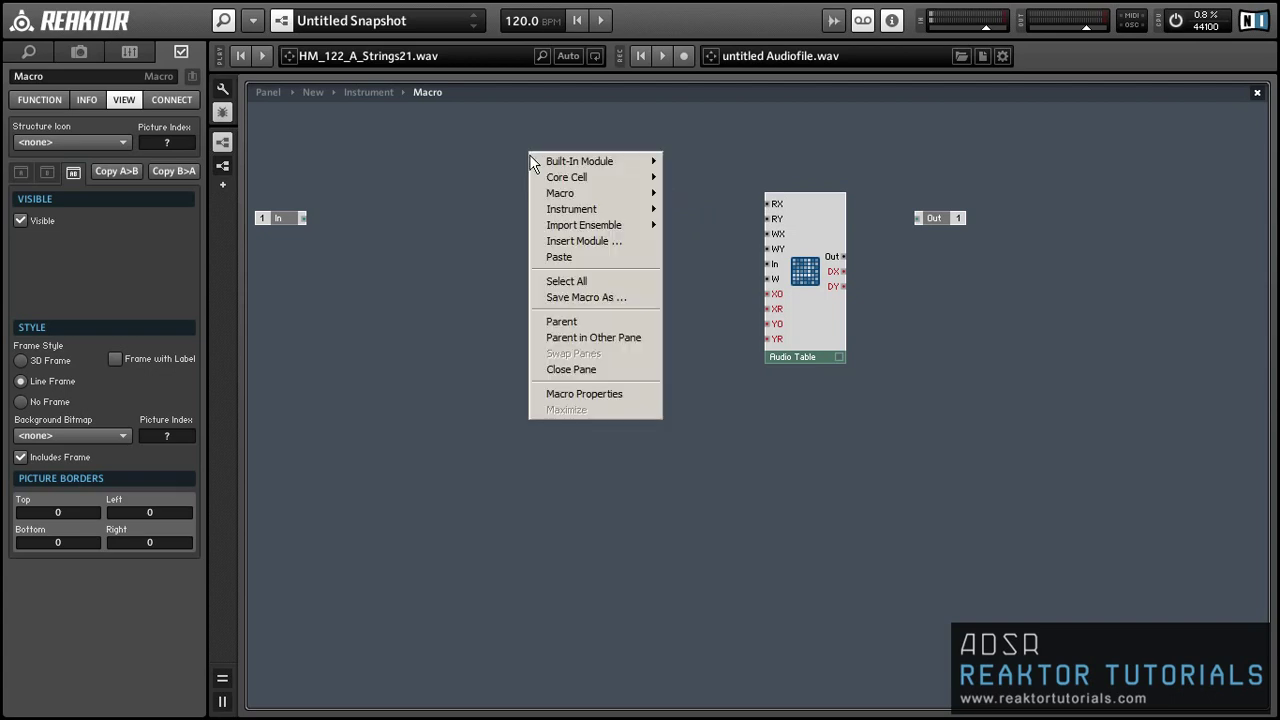
mouse_move(541, 166)
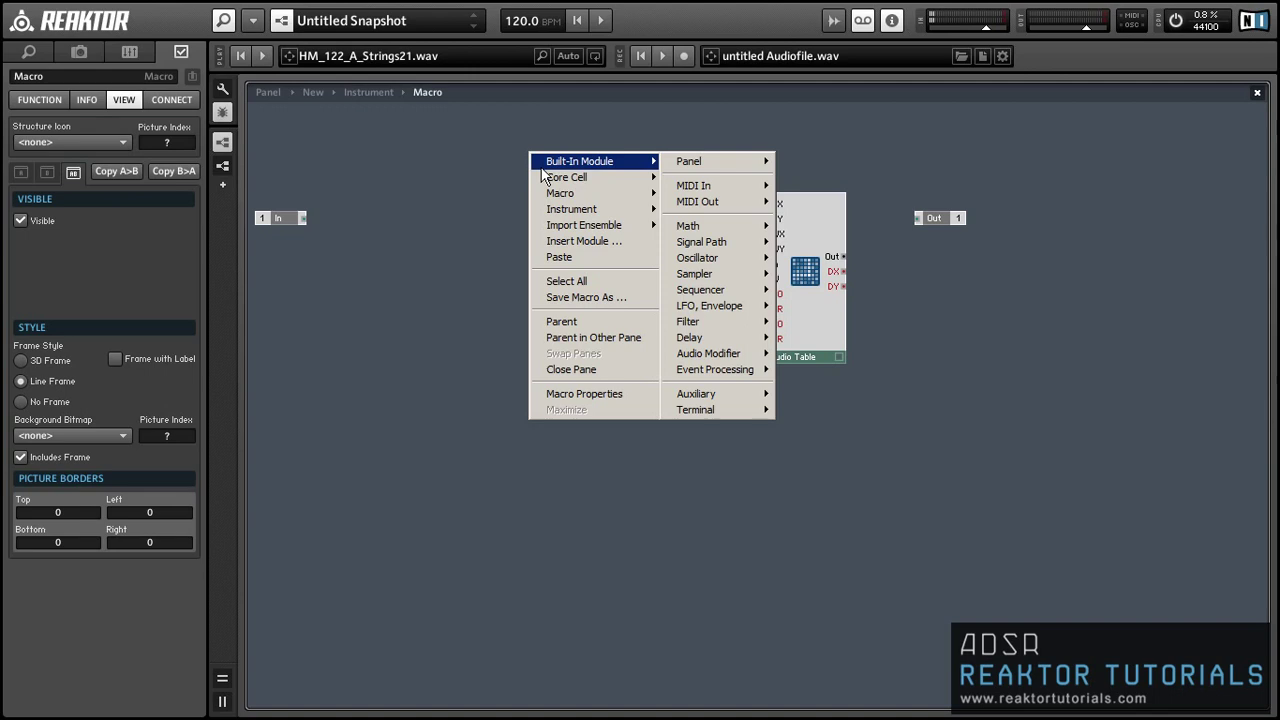
mouse_move(700, 260)
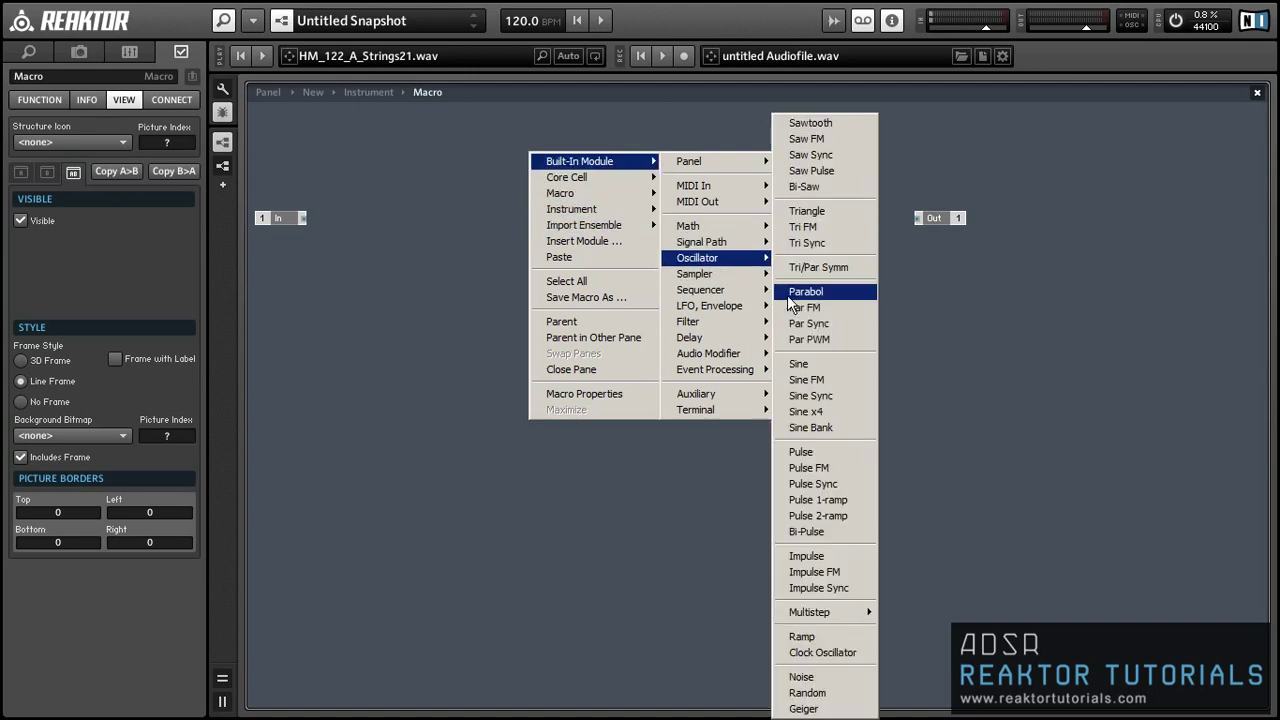
left_click(833, 640)
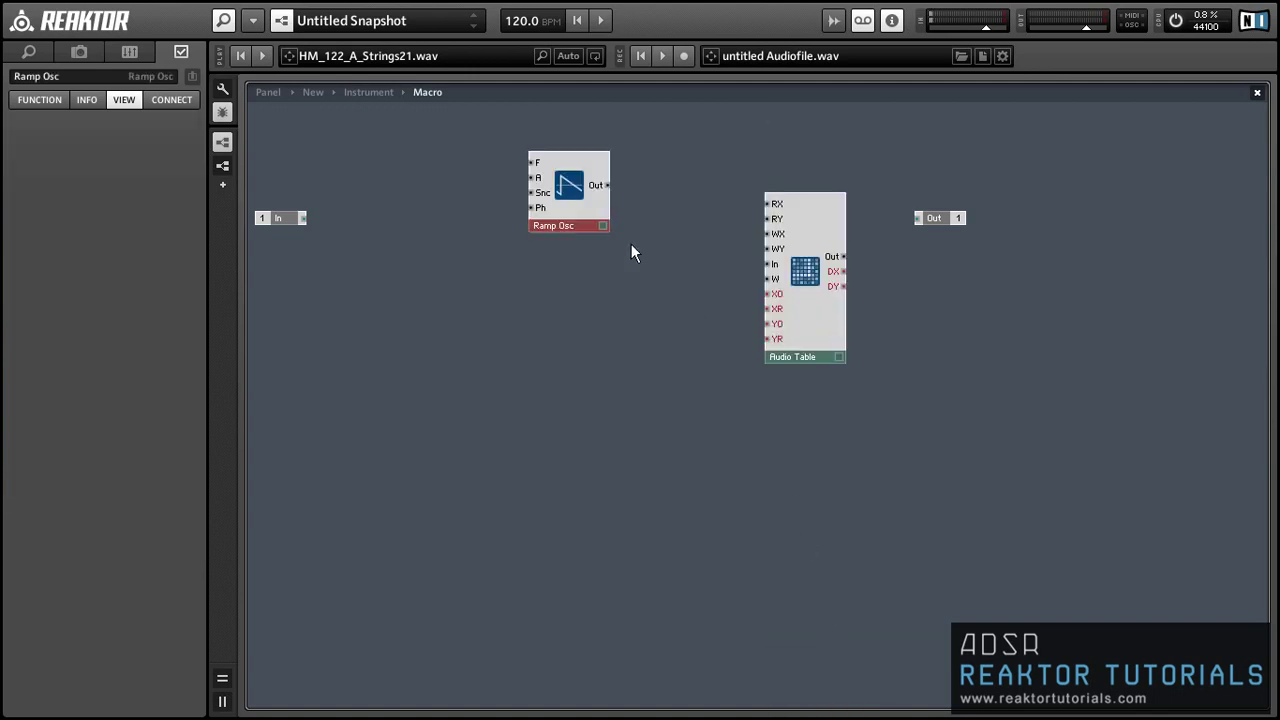
left_click_drag(562, 178, 589, 197)
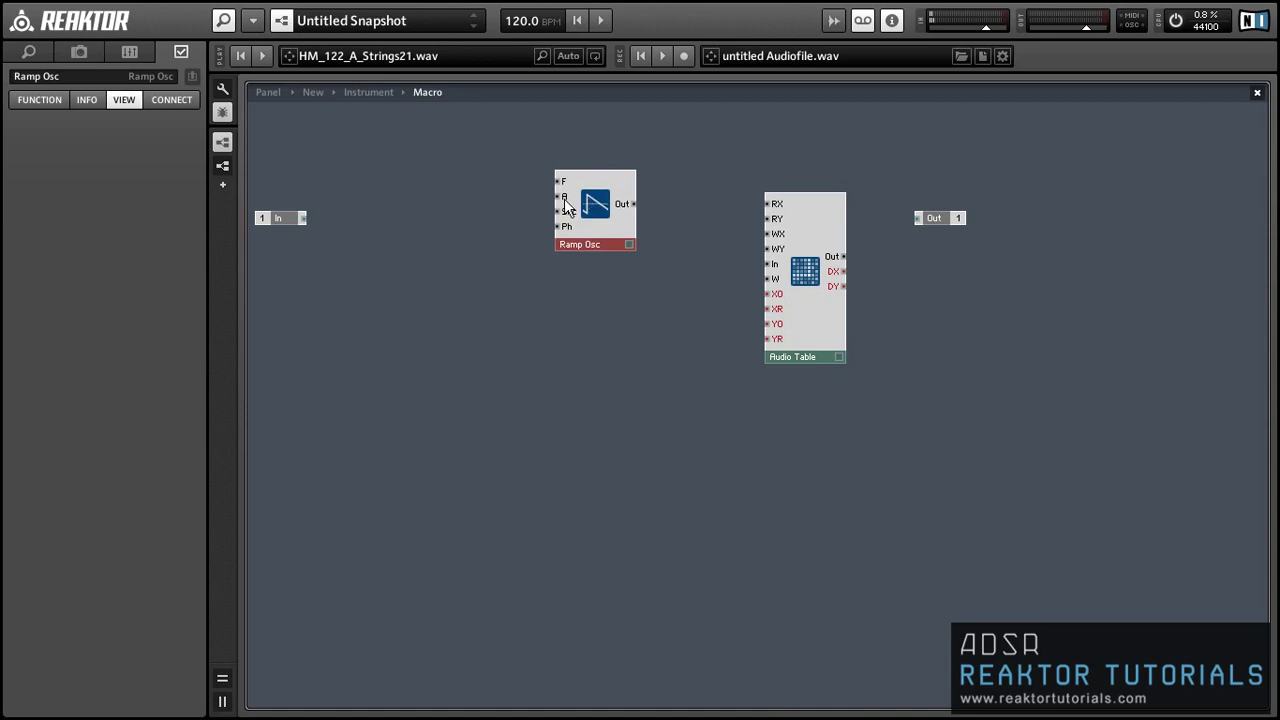
left_click(550, 205)
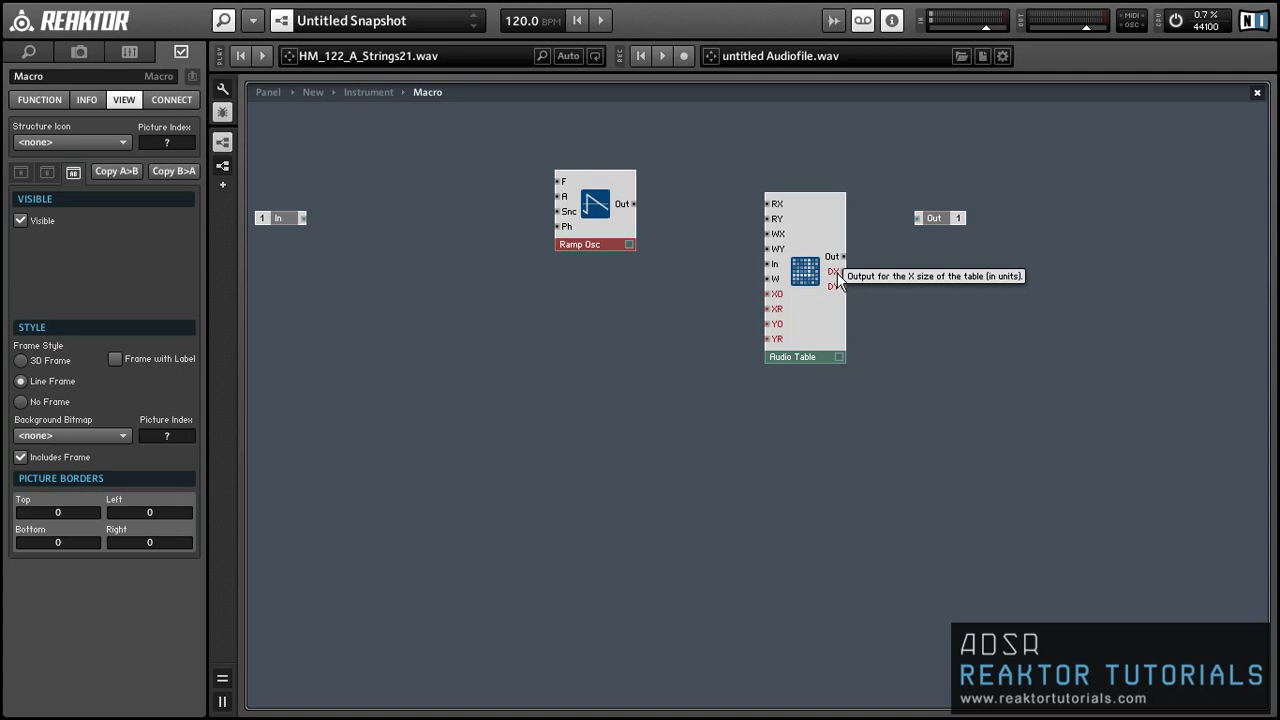
Step: Keep the Audio Table's X axis units set to Milliseconds
left_click(823, 318)
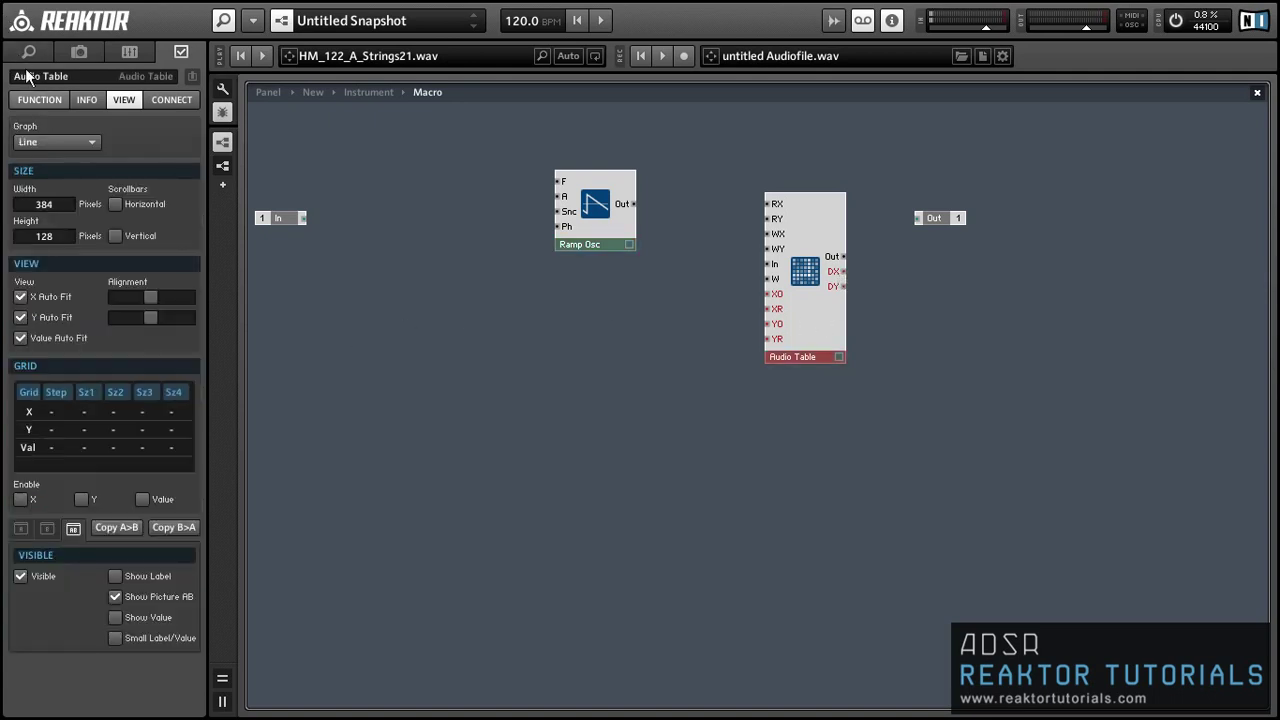
left_click(38, 100)
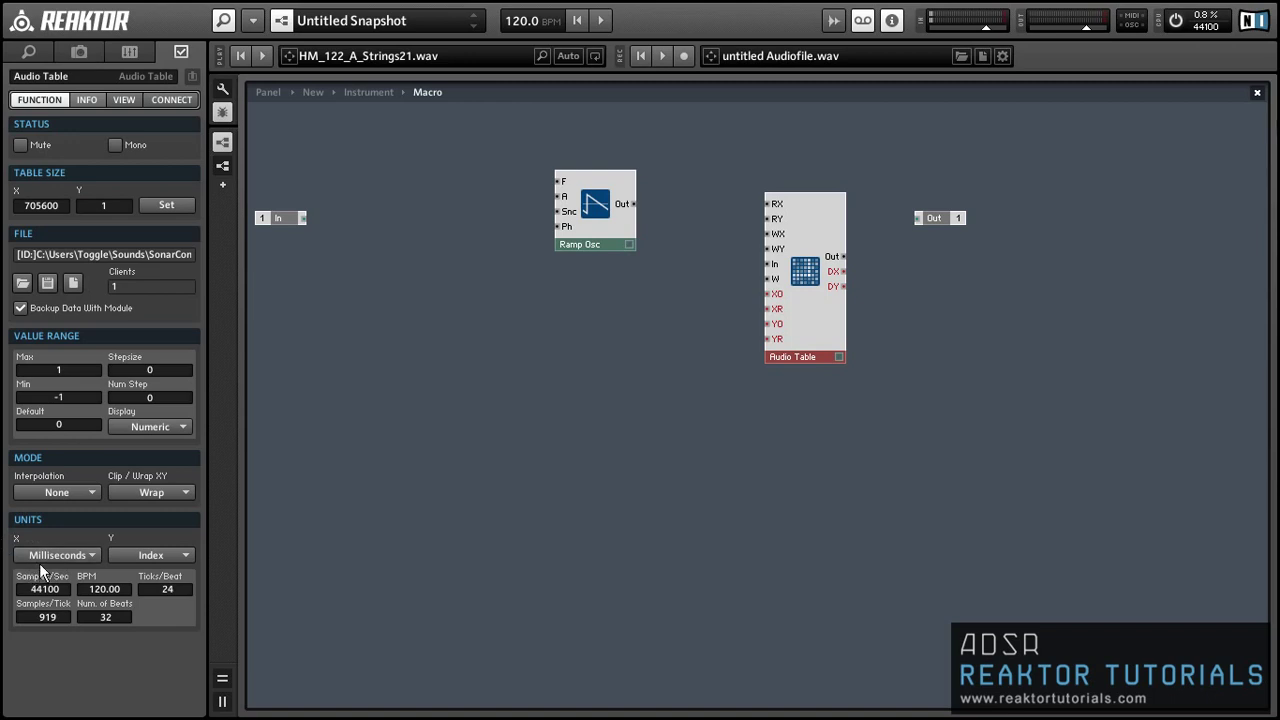
left_click(22, 556)
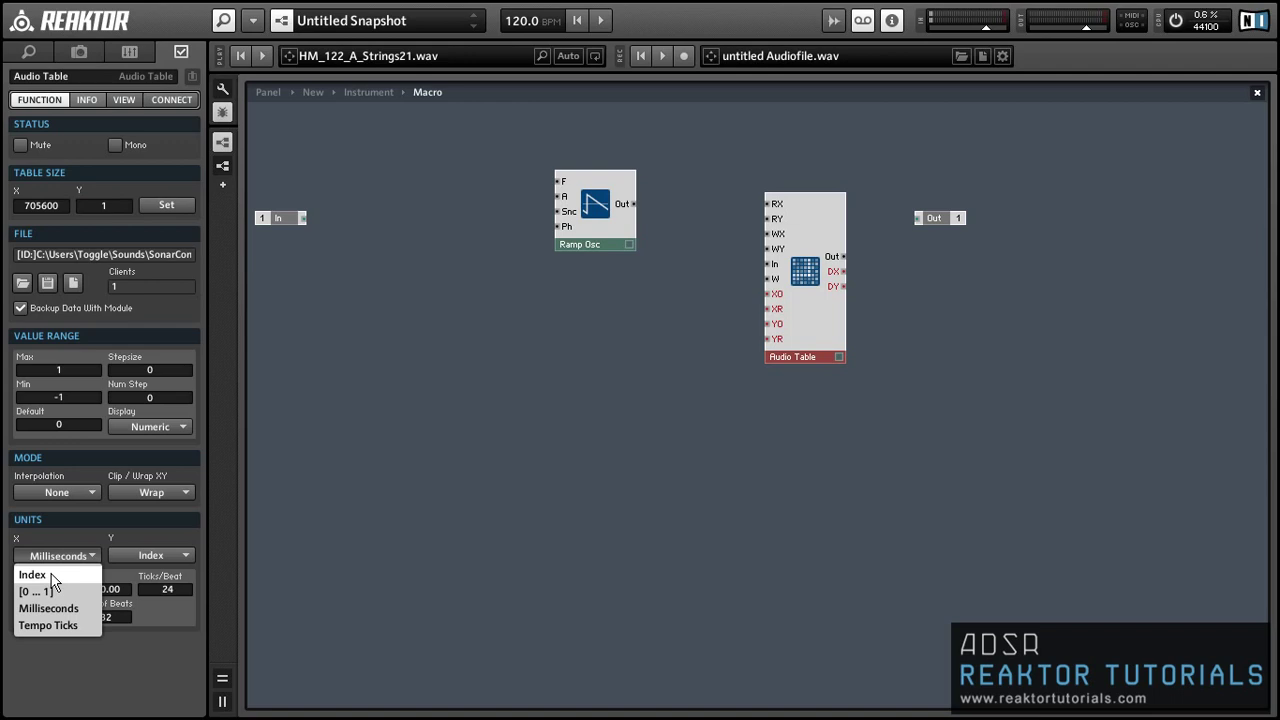
left_click(50, 540)
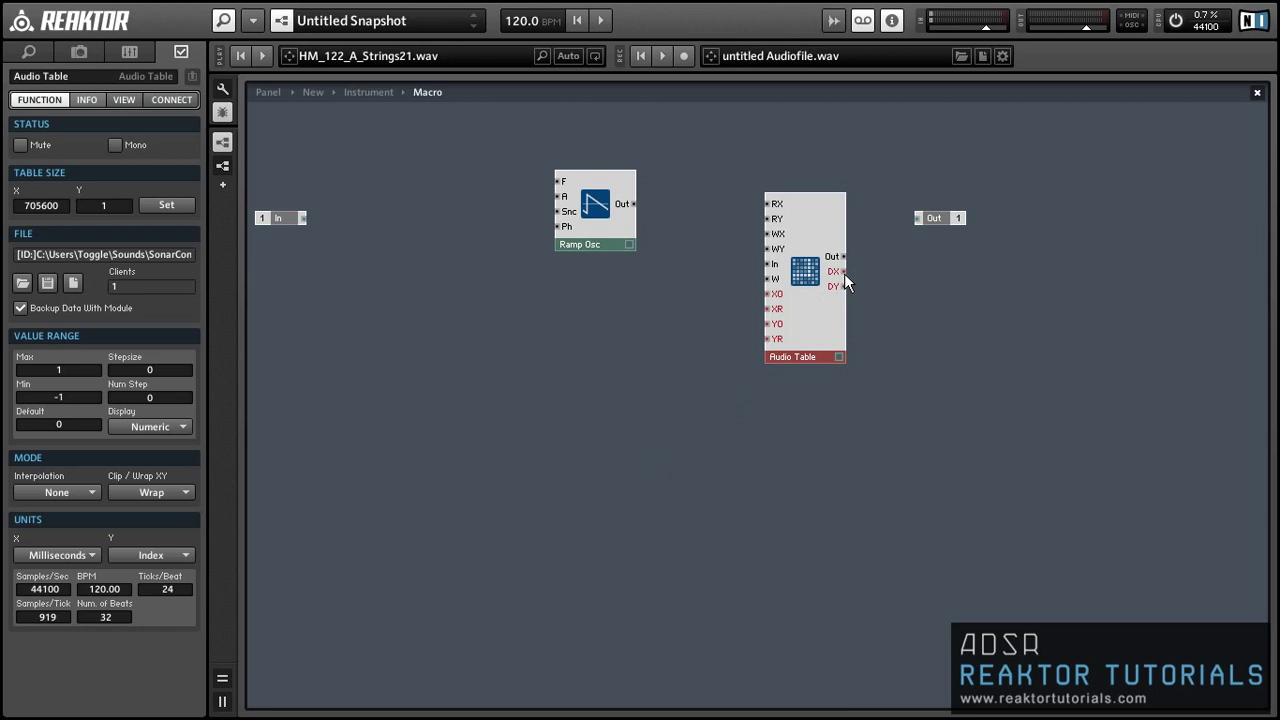
Step: Wire the Ramp Osc output into the Audio Table's RX and WX inputs
left_click_drag(843, 271, 567, 196)
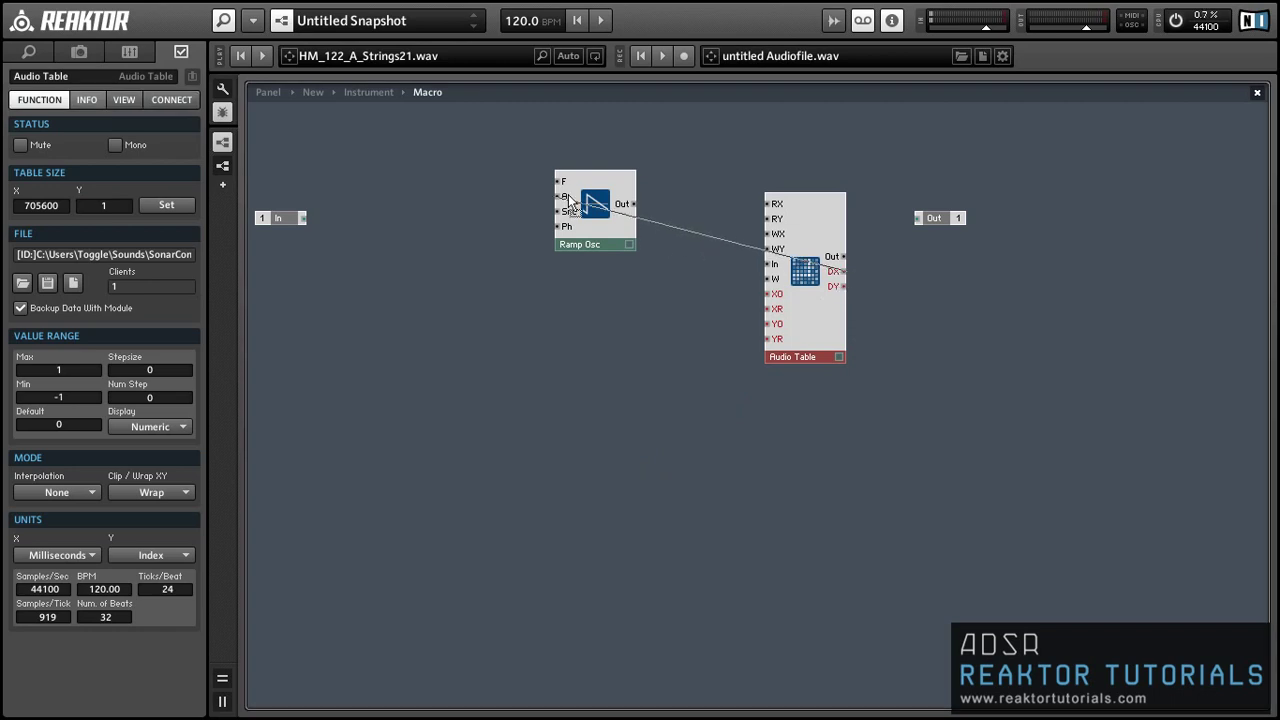
left_click_drag(568, 196, 562, 196)
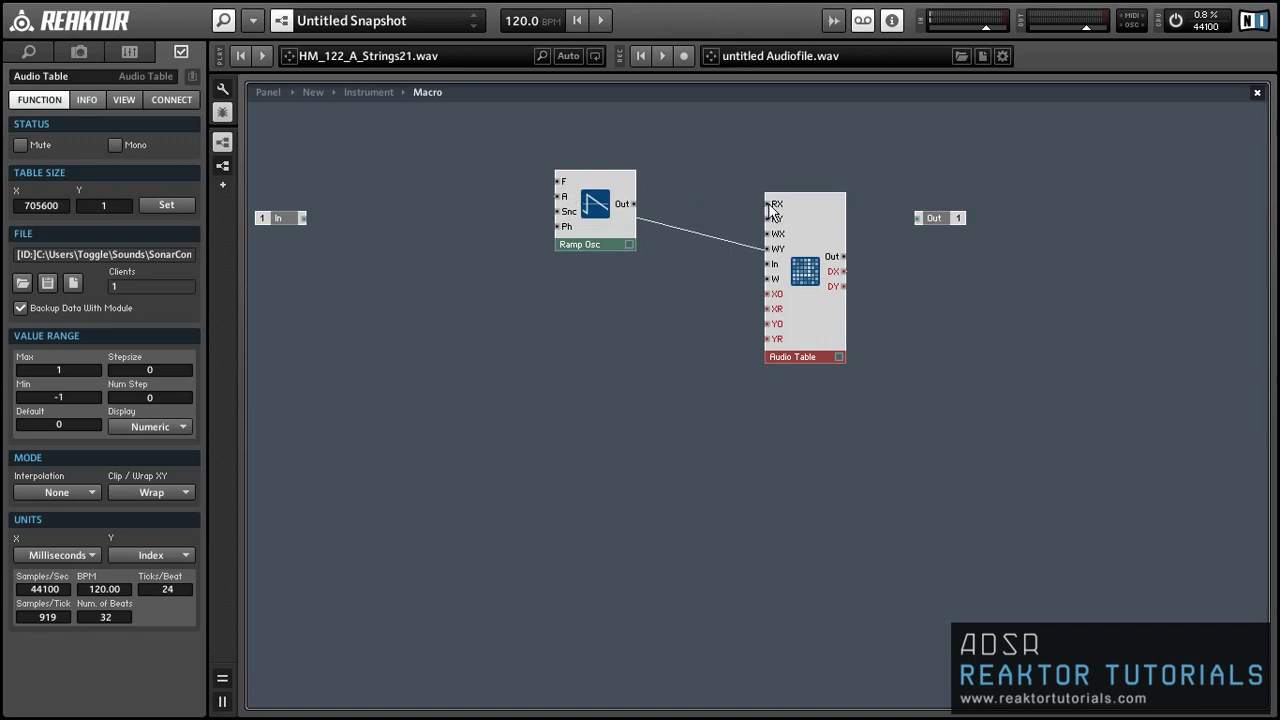
left_click_drag(767, 204, 709, 233)
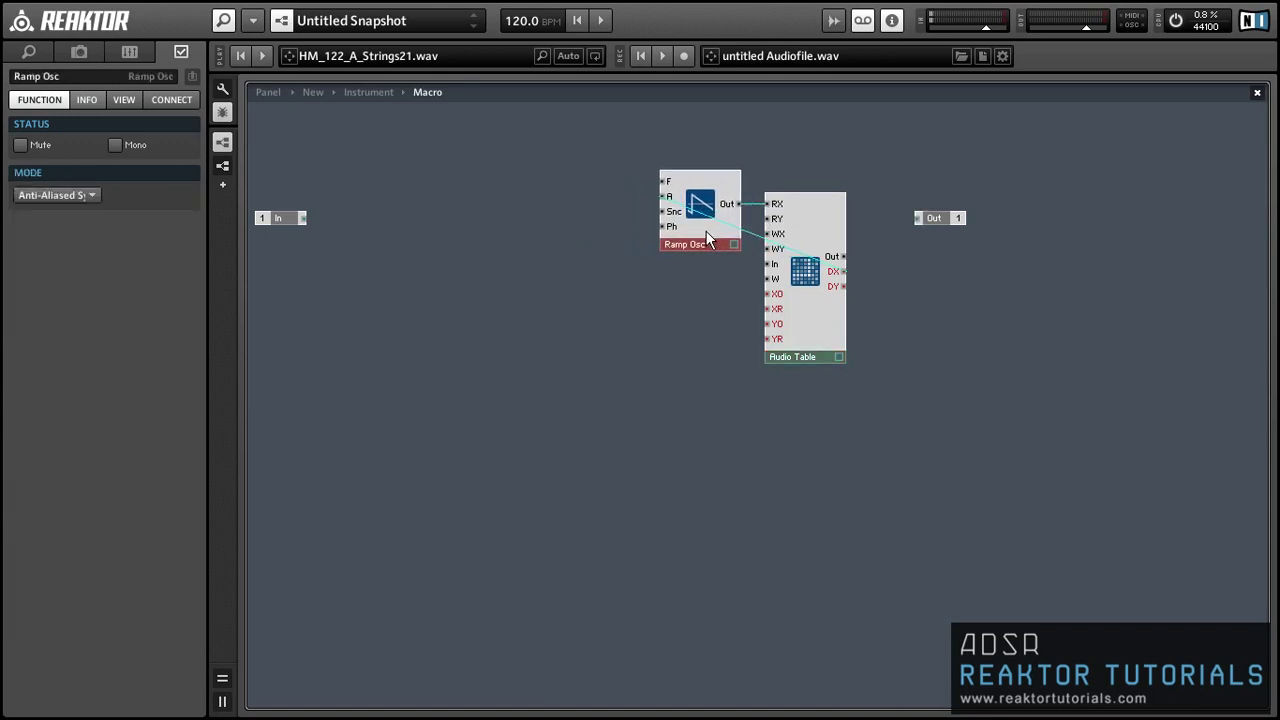
left_click(860, 286)
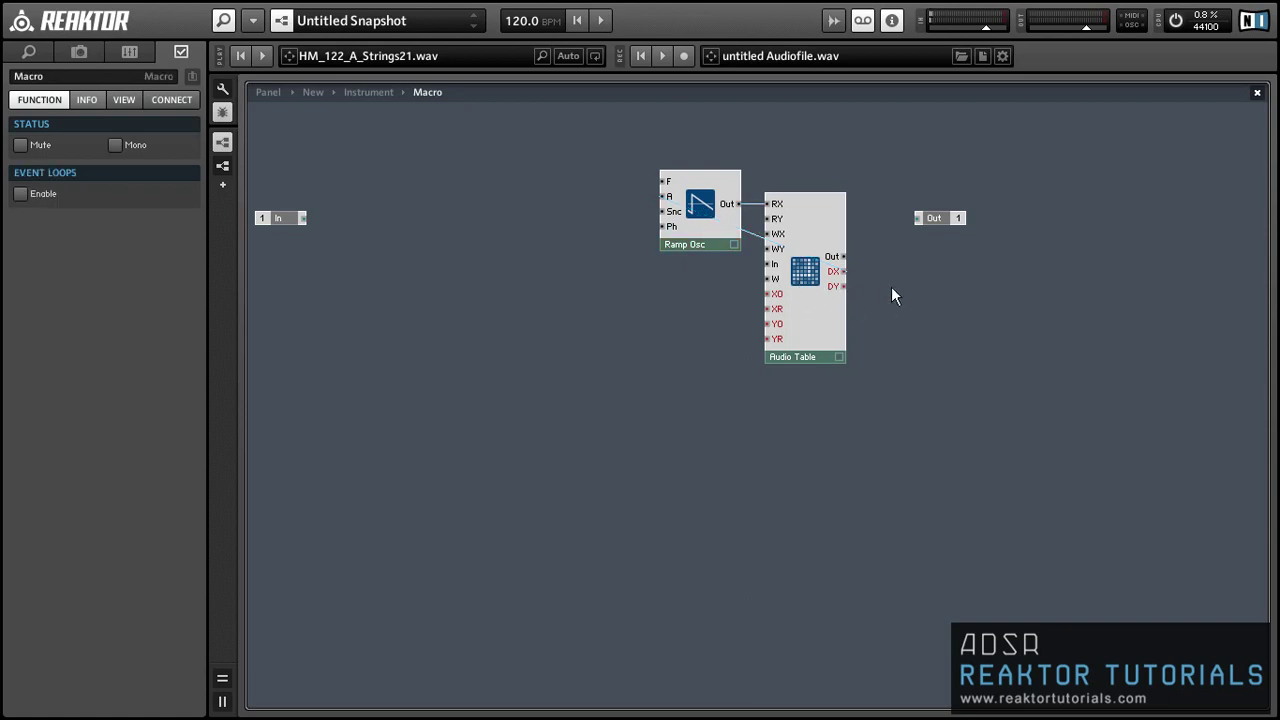
Step: Add a Divide module to the right of the Audio Table
right_click(894, 272)
mouse_move(897, 280)
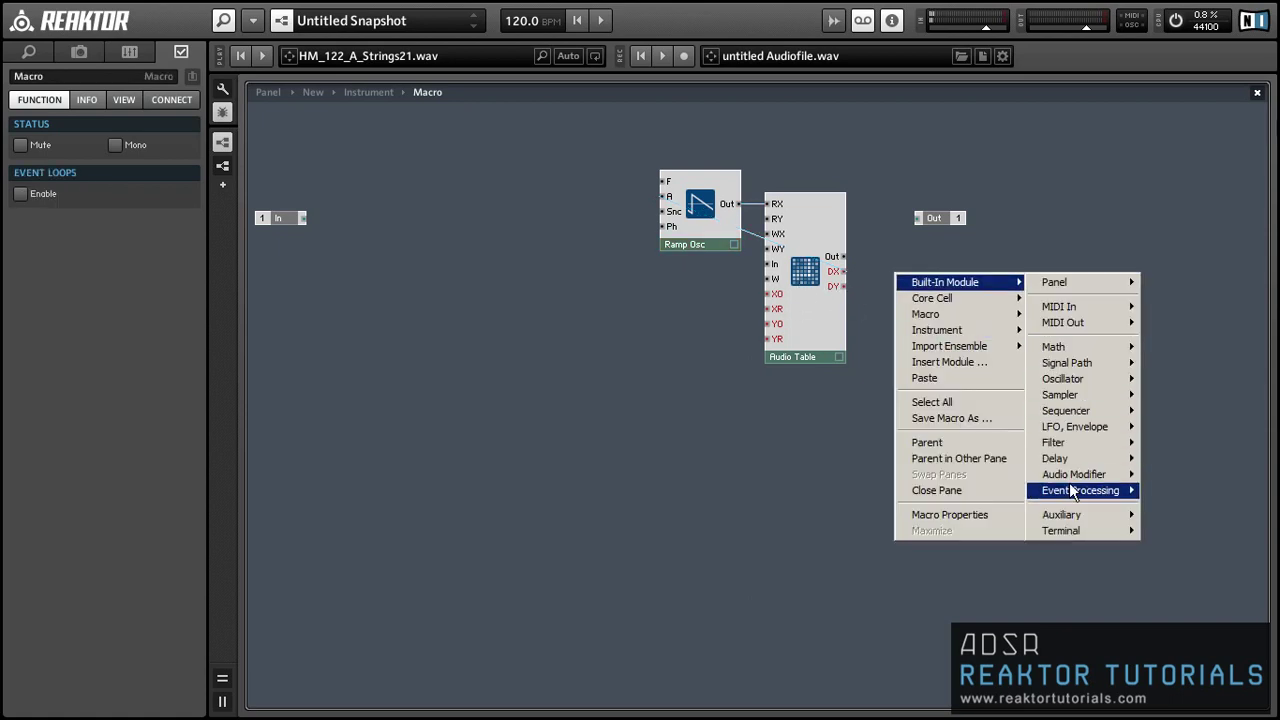
mouse_move(1074, 491)
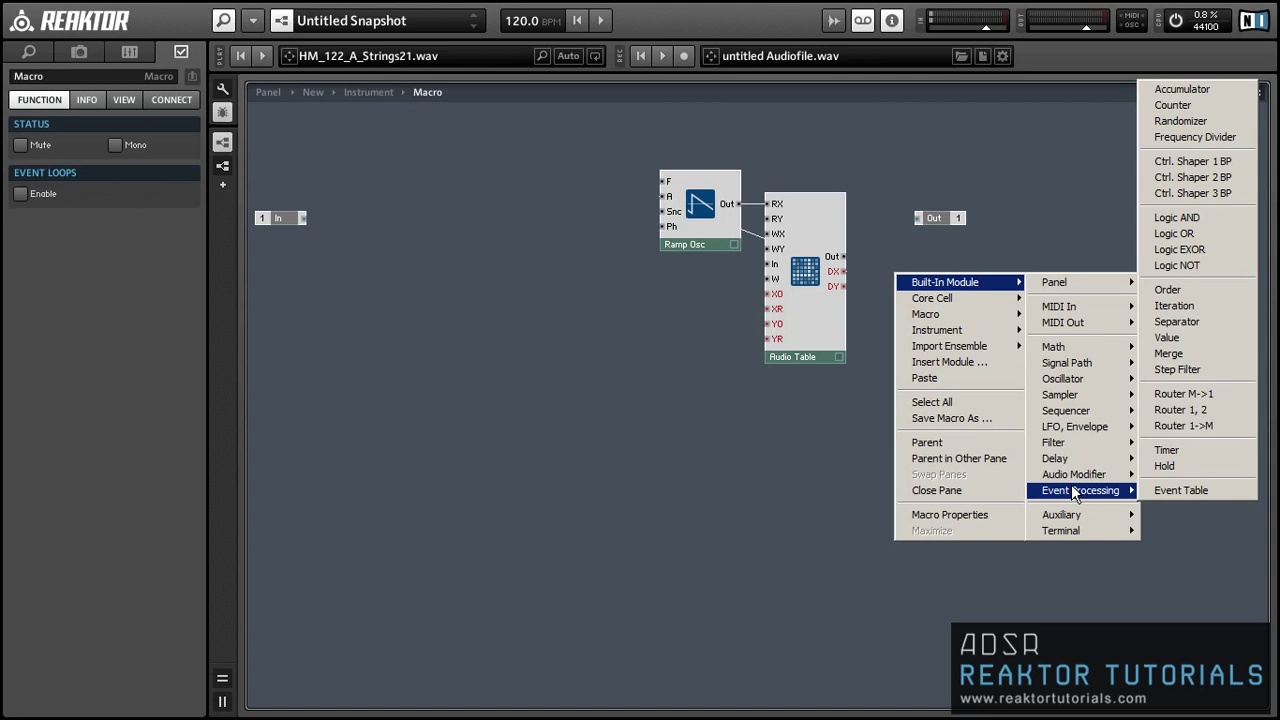
mouse_move(1092, 350)
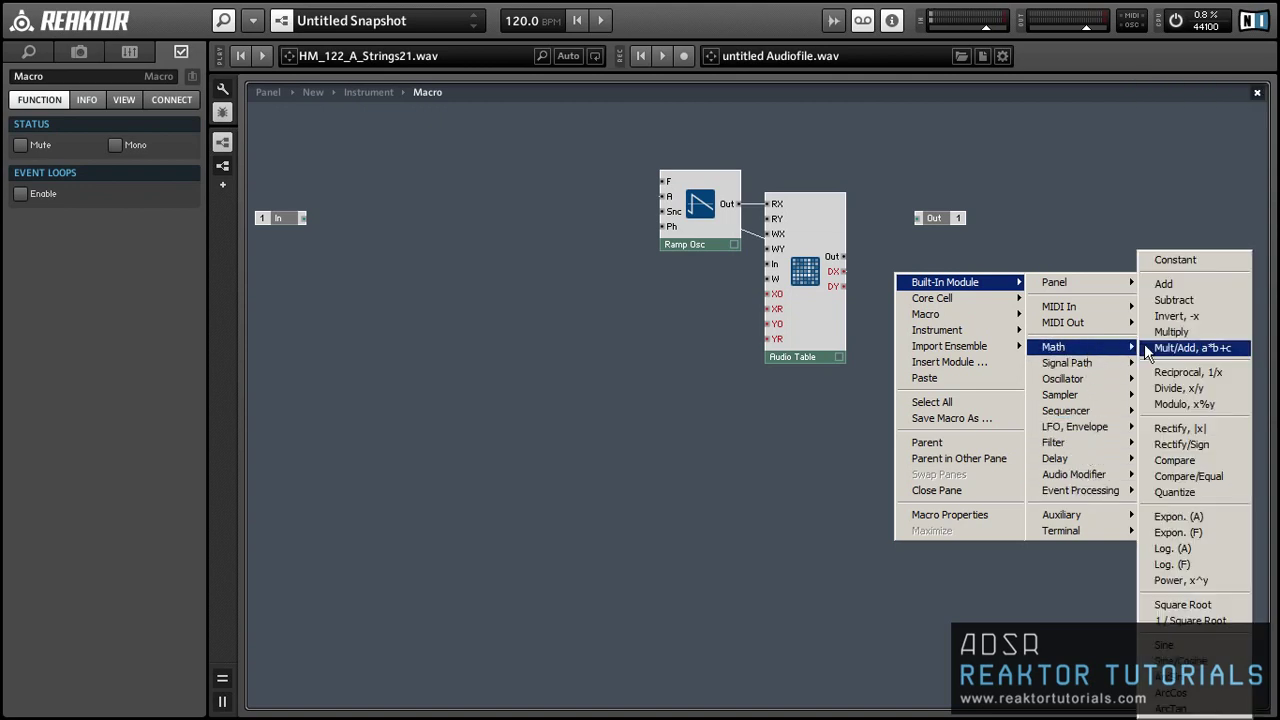
left_click(1198, 389)
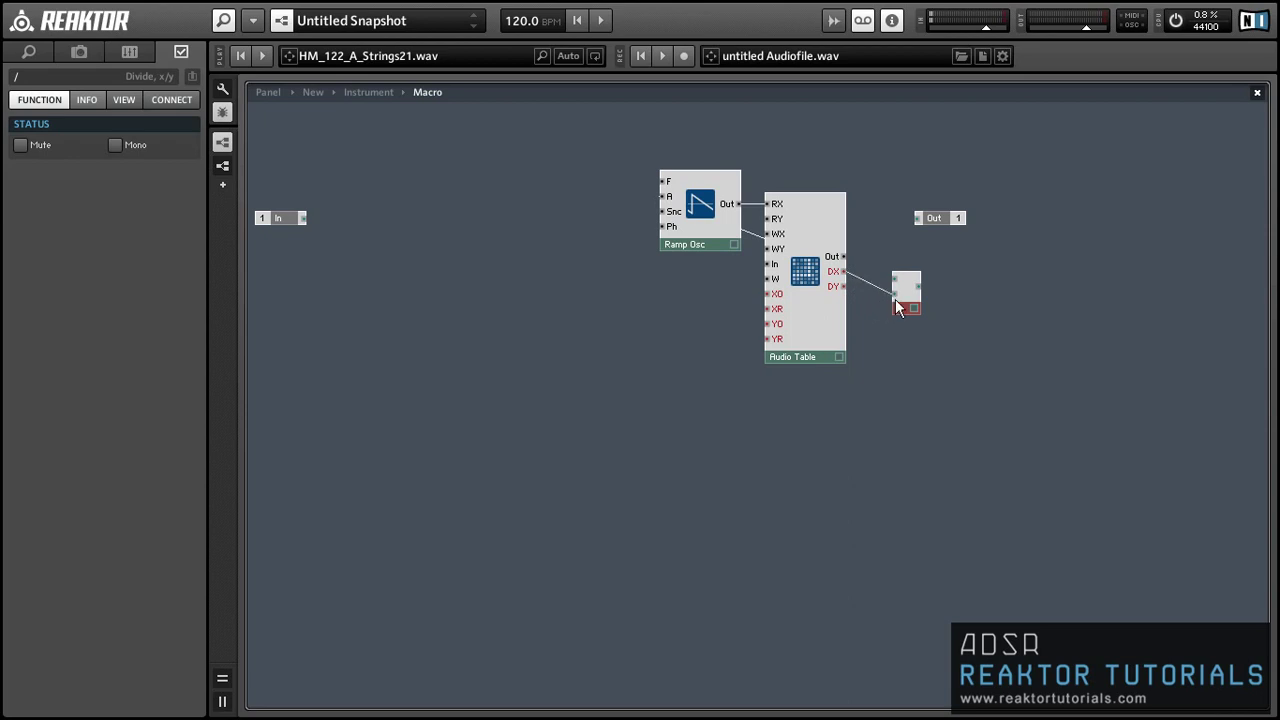
left_click_drag(908, 306, 1033, 285)
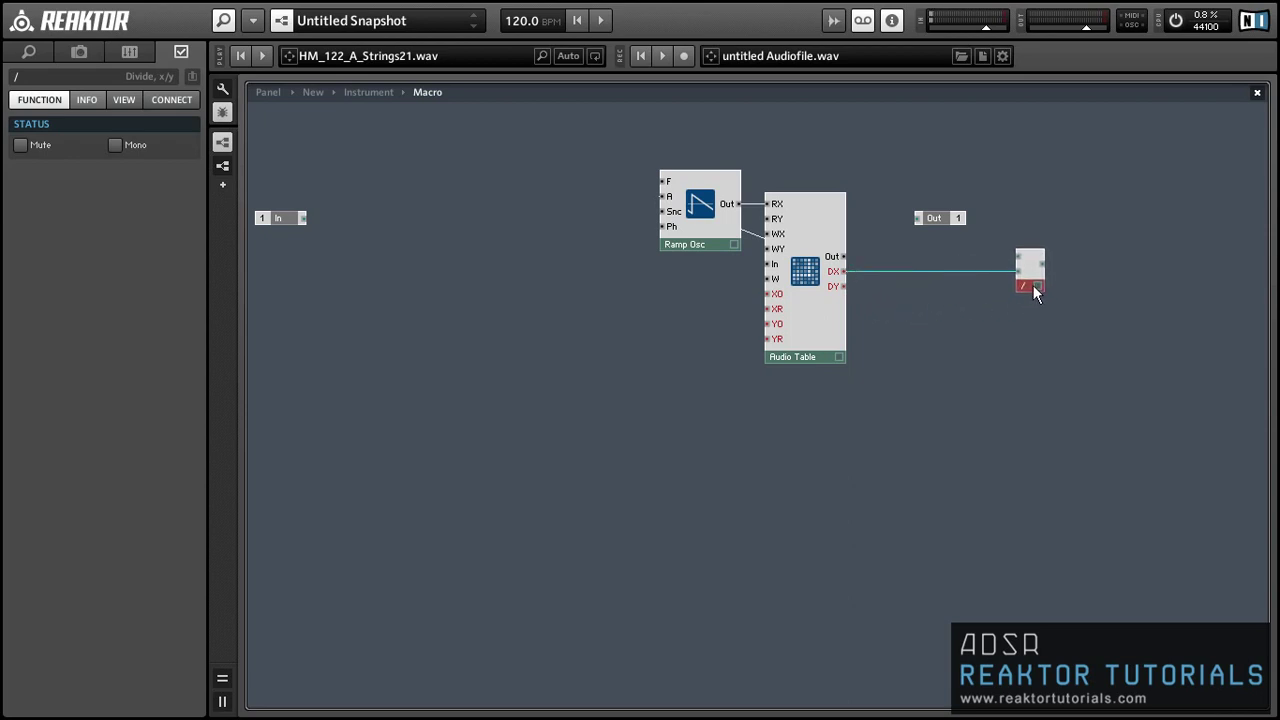
Step: Feed a constant of 1000 into the Divide and wire its output to Ramp Osc F
right_click(1022, 263)
left_click(1050, 285)
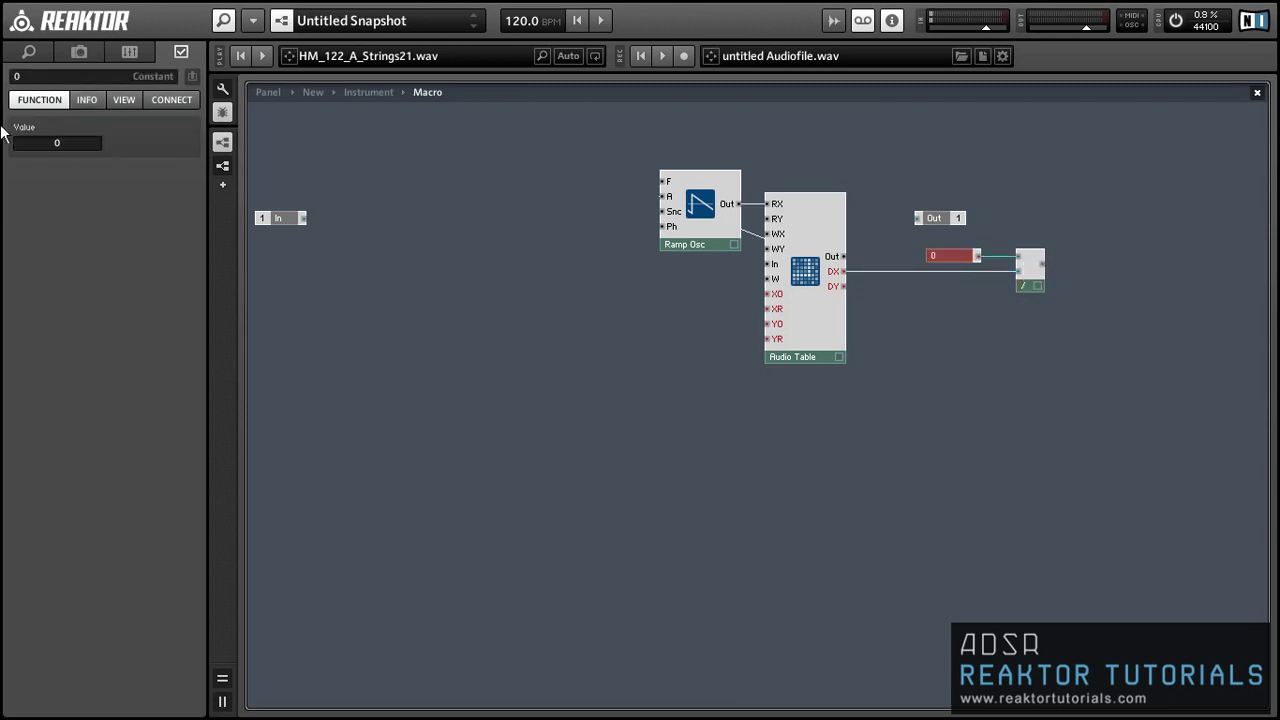
double_click(43, 145)
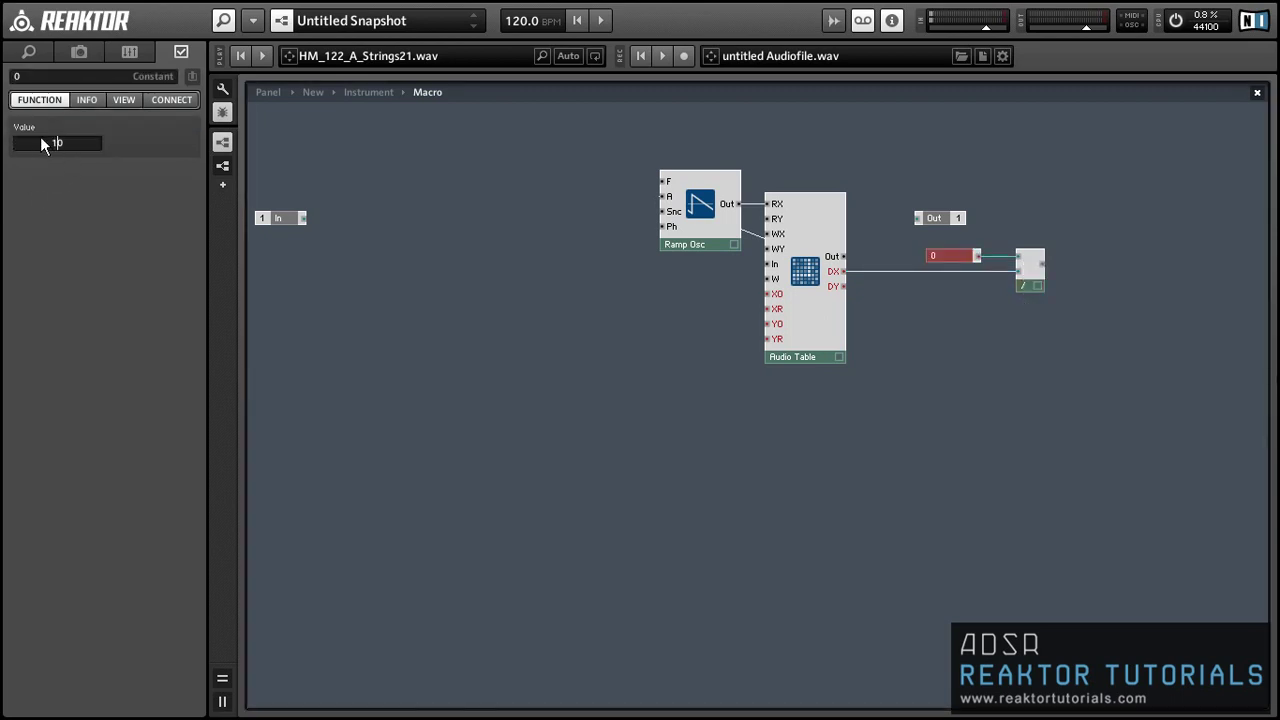
key("Return")
left_click_drag(1025, 285, 670, 182)
left_click(863, 264)
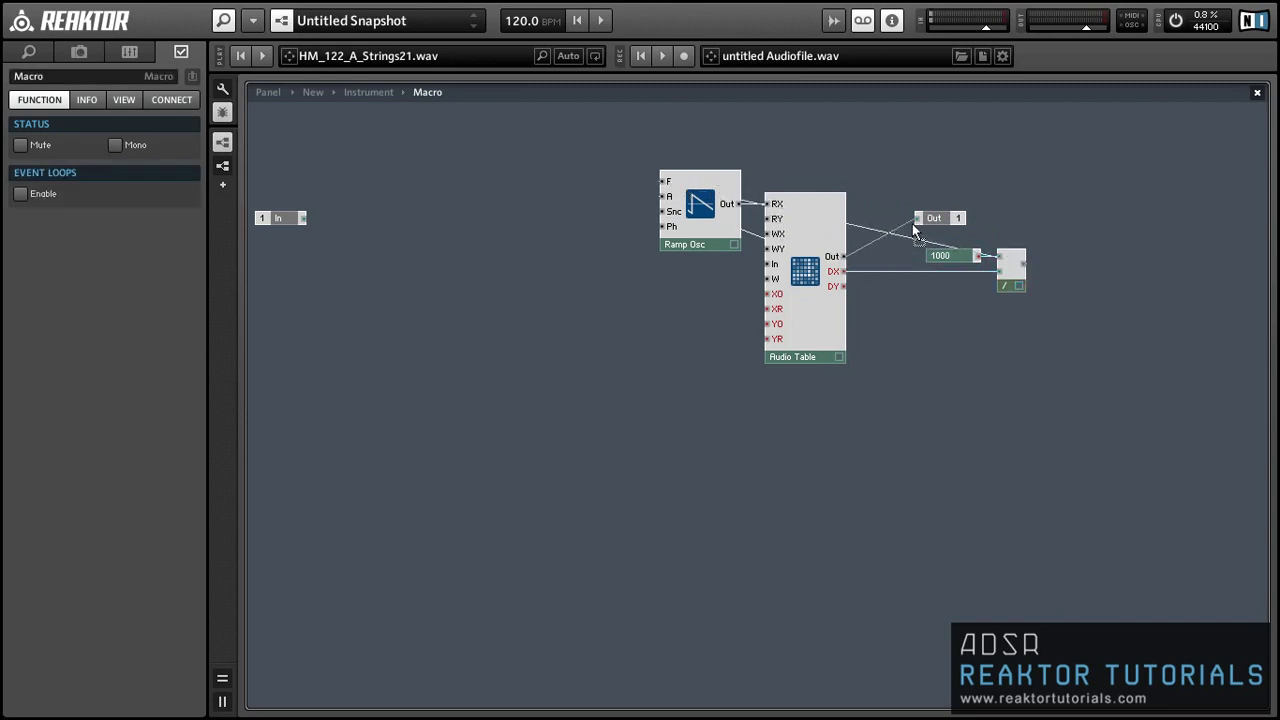
Step: Connect the Macro output to the Instrument's L output
left_click_drag(941, 221, 896, 249)
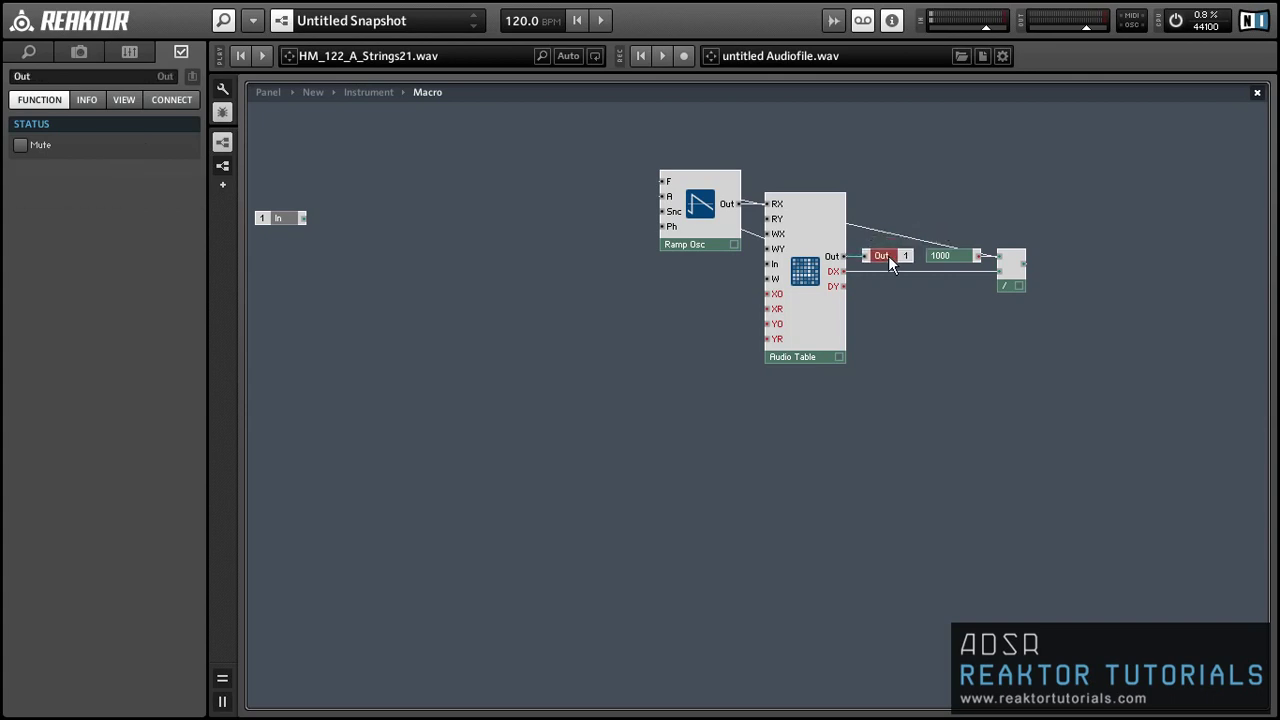
double_click(890, 291)
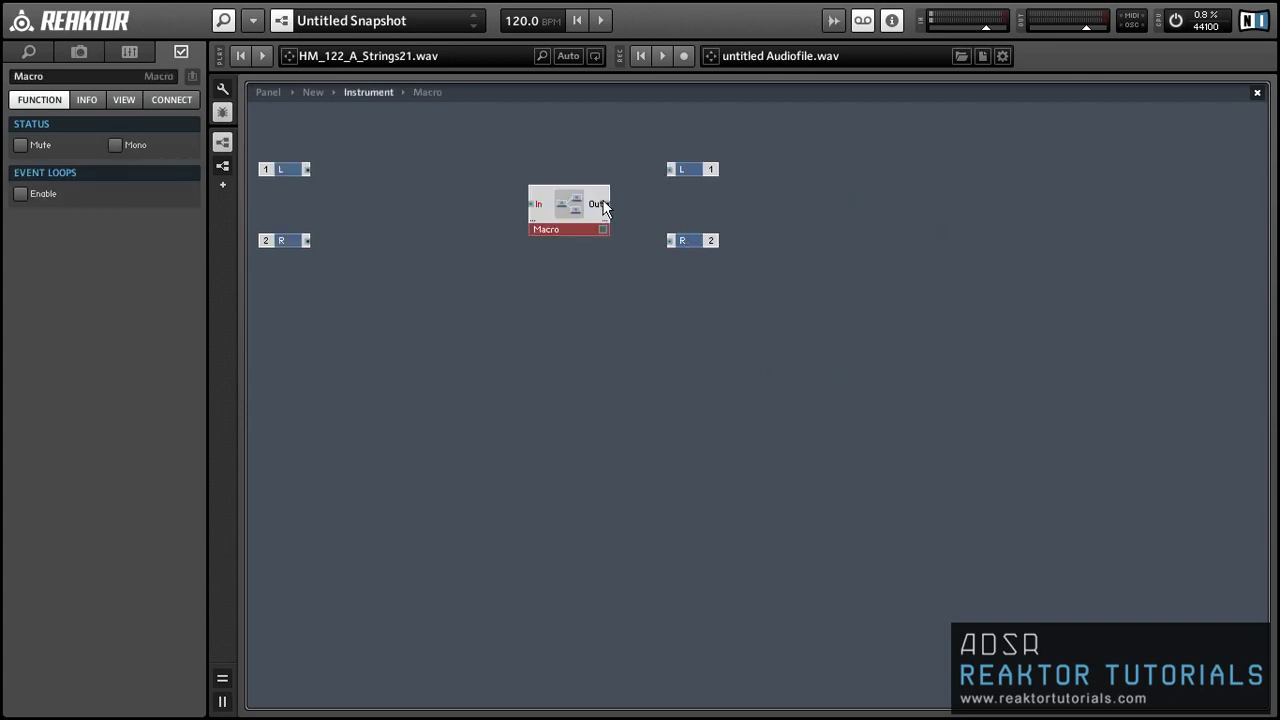
left_click_drag(604, 205, 694, 204)
left_click(520, 177)
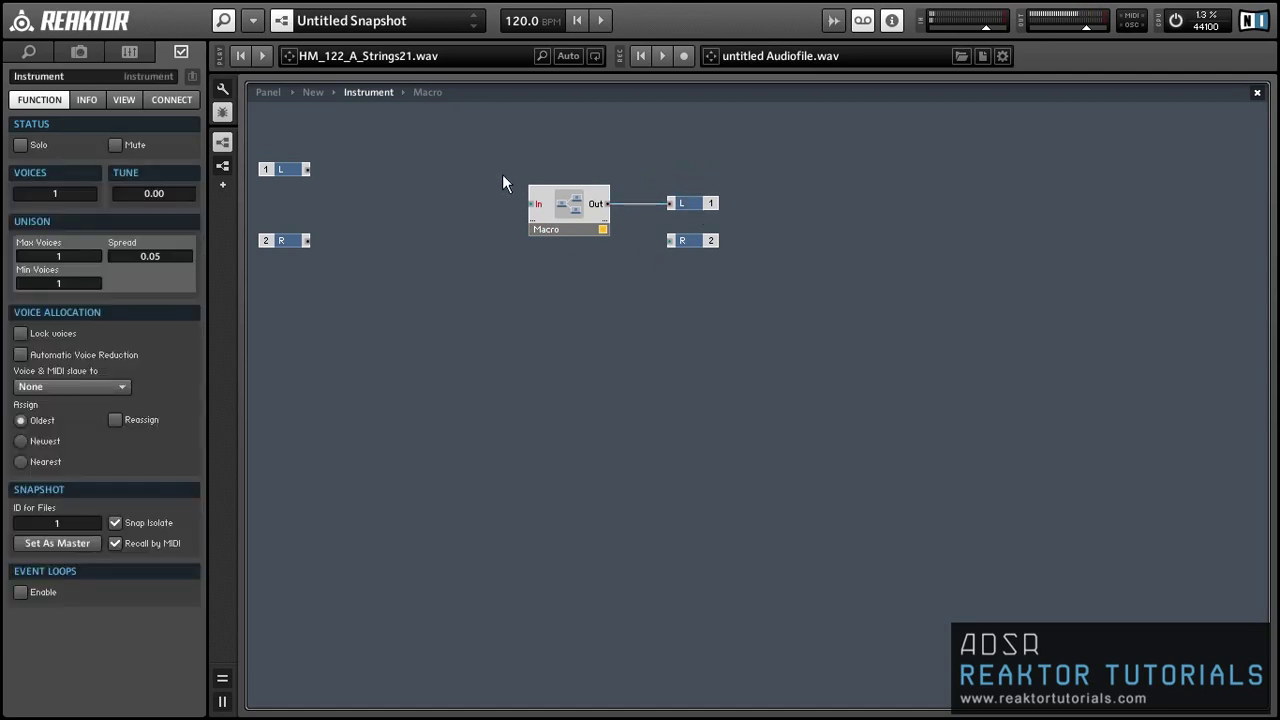
Step: Set the Audio Table interpolation to X, test playback, then switch audio off
left_click(260, 93)
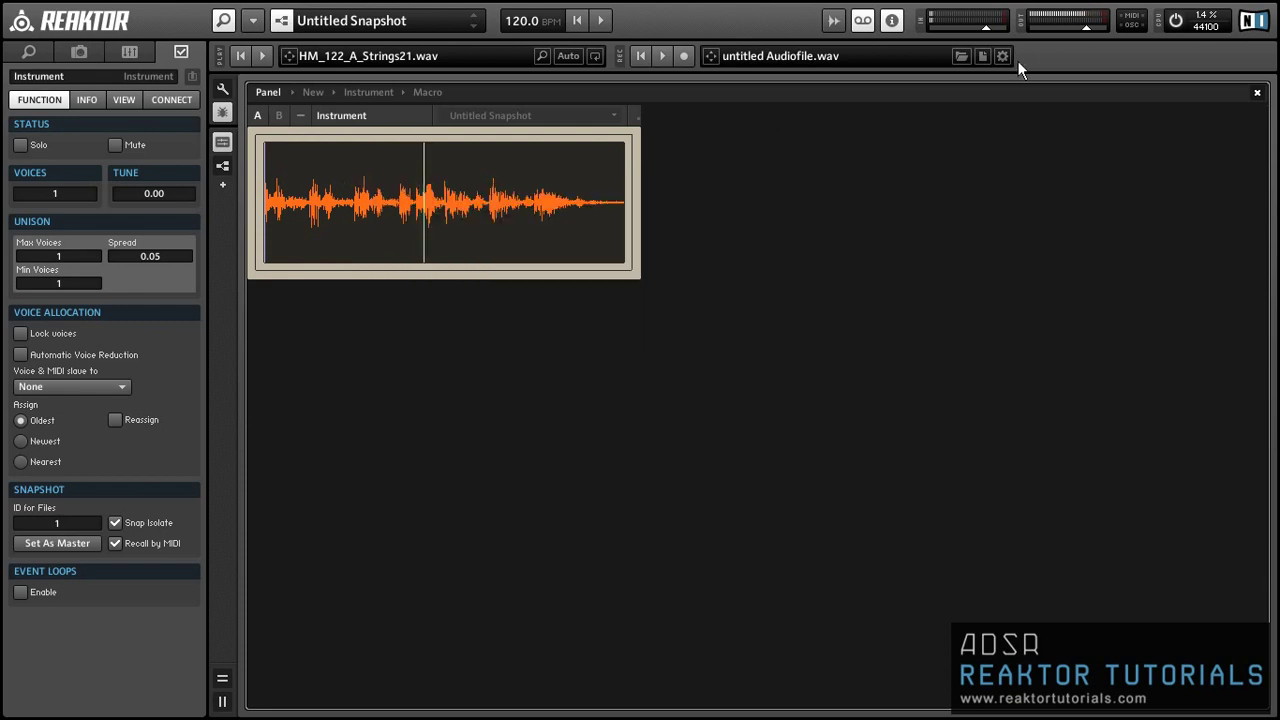
left_click(1175, 21)
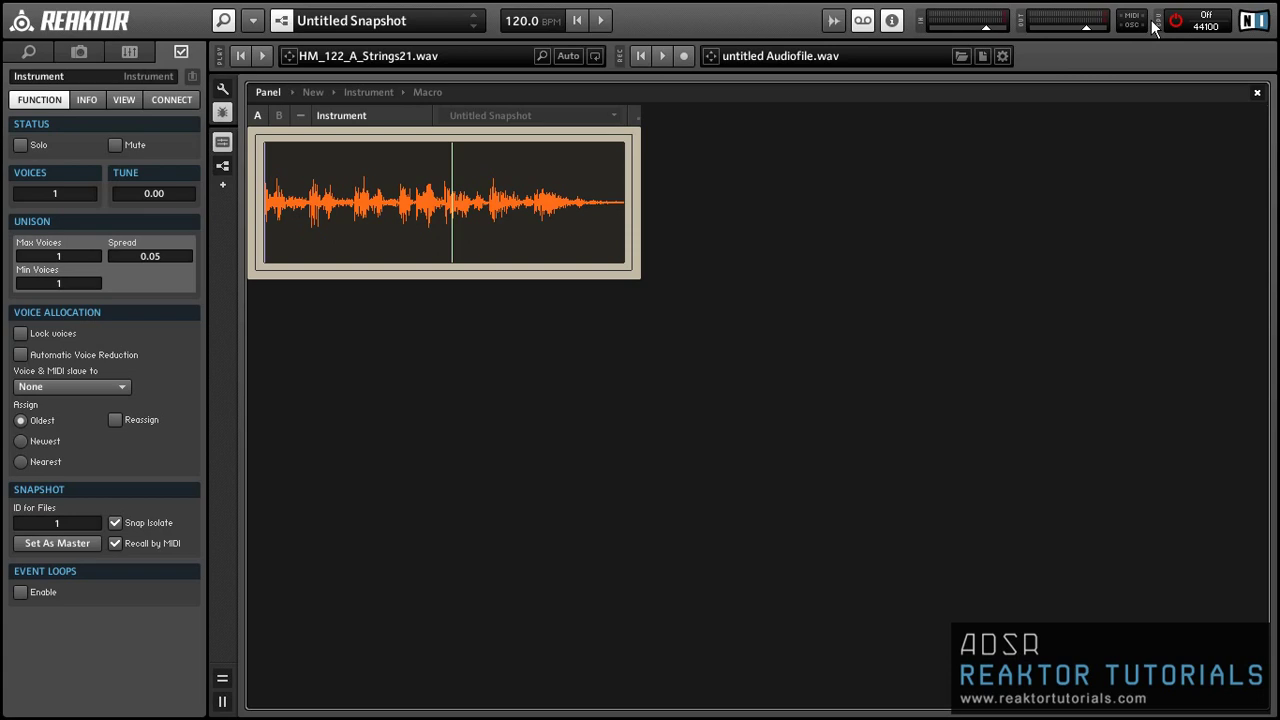
left_click(587, 264)
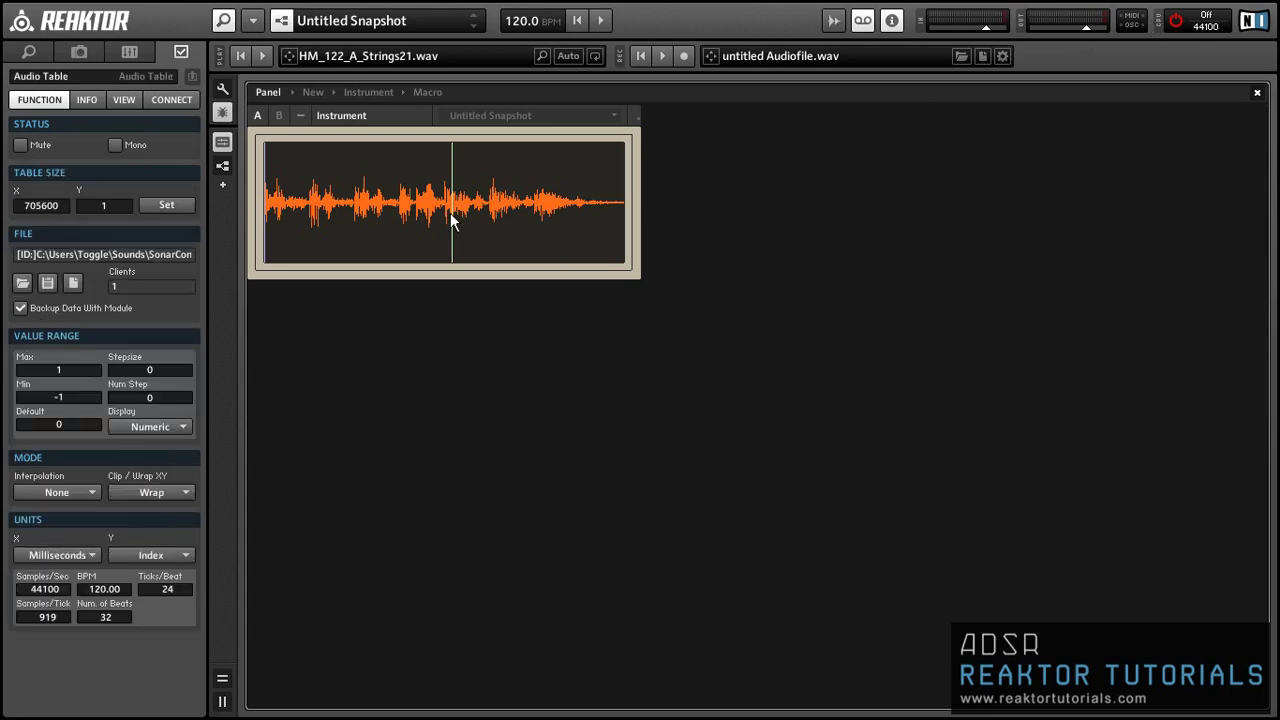
left_click(40, 492)
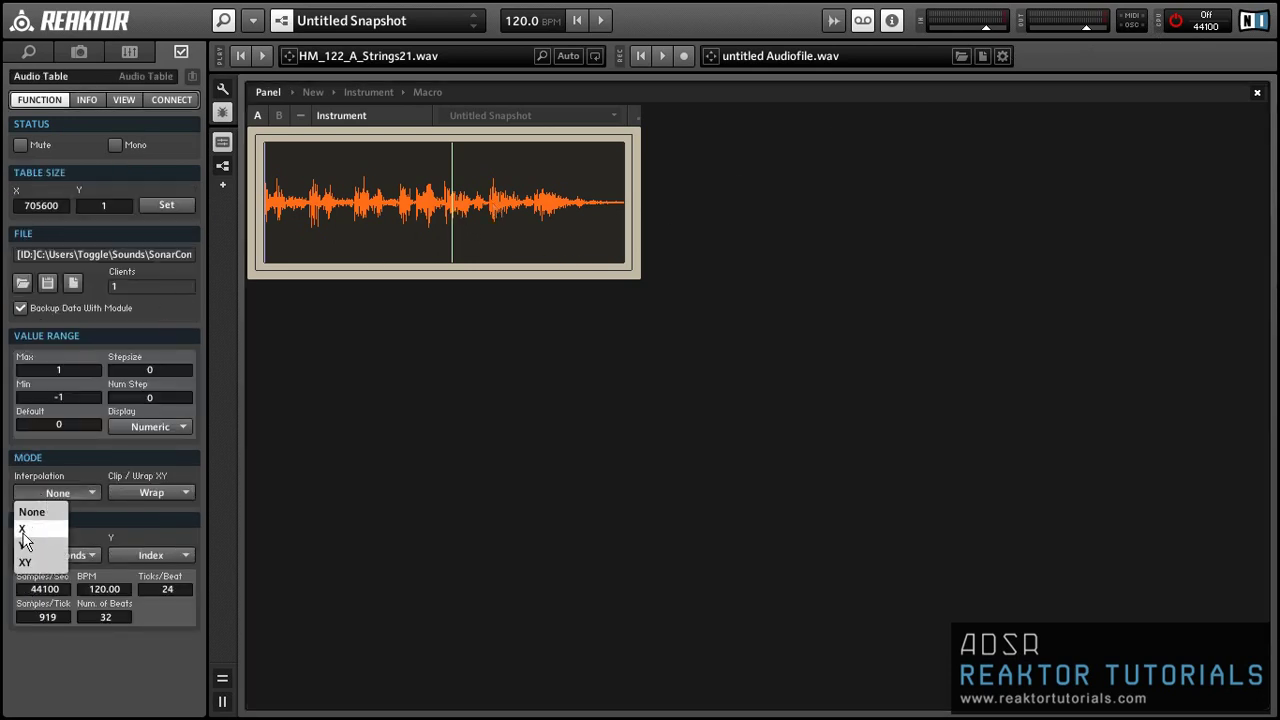
left_click(24, 530)
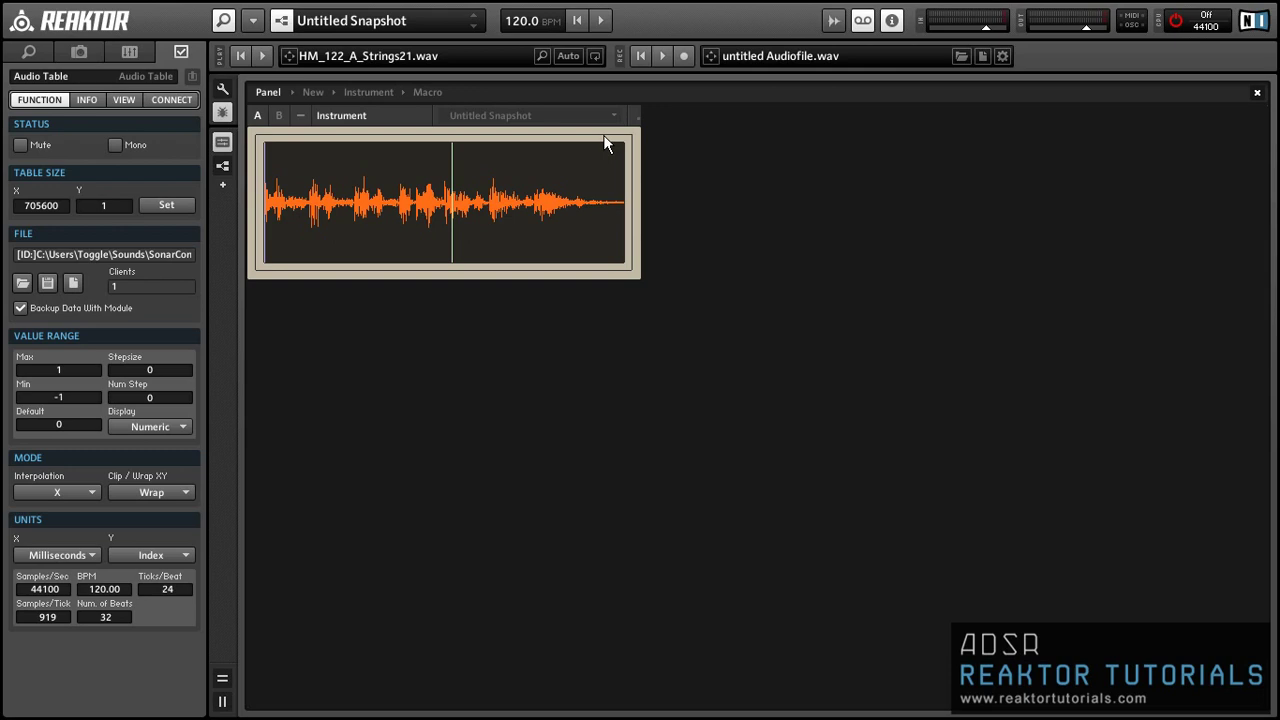
left_click(1176, 20)
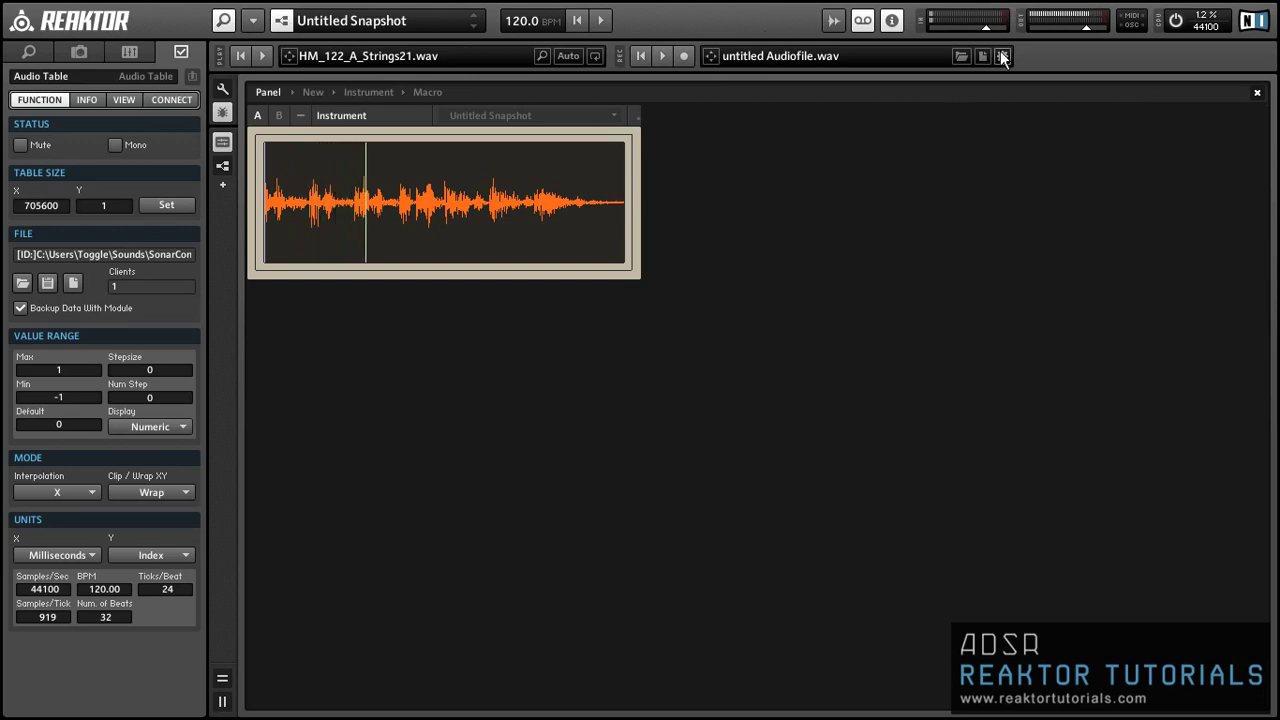
left_click(1176, 20)
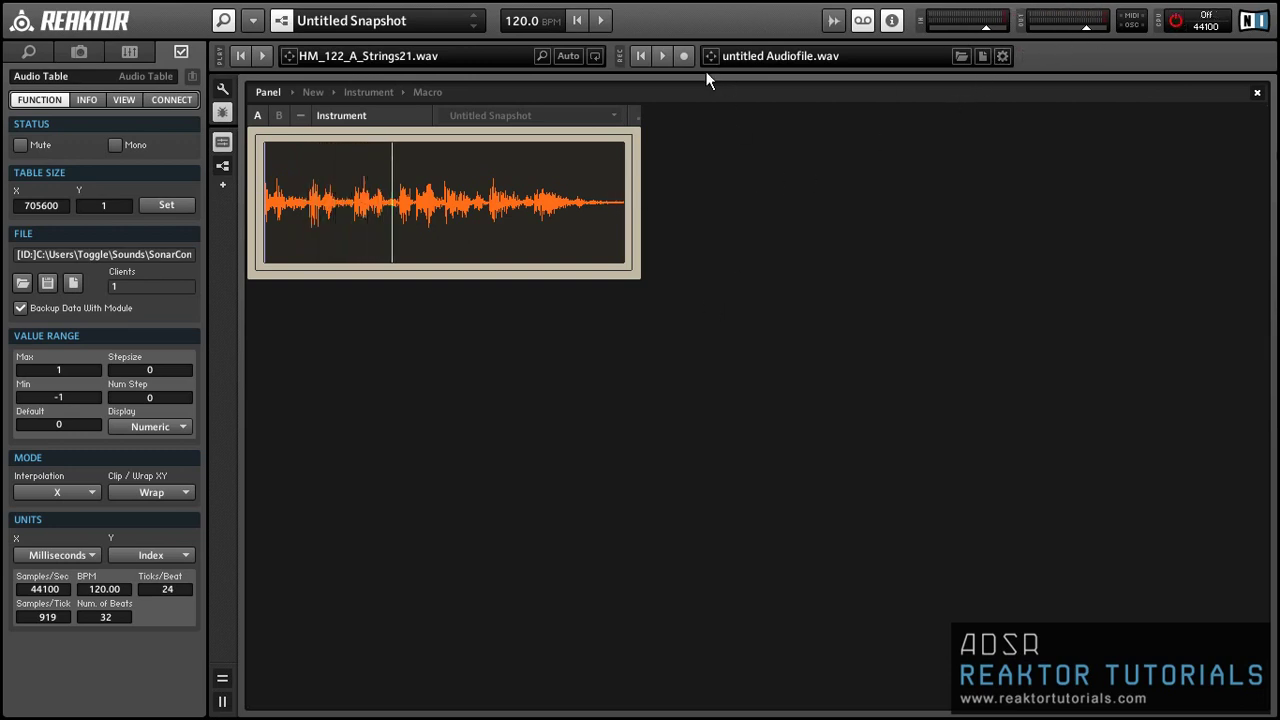
Step: Move the existing Macro modules down to make room
double_click(630, 150)
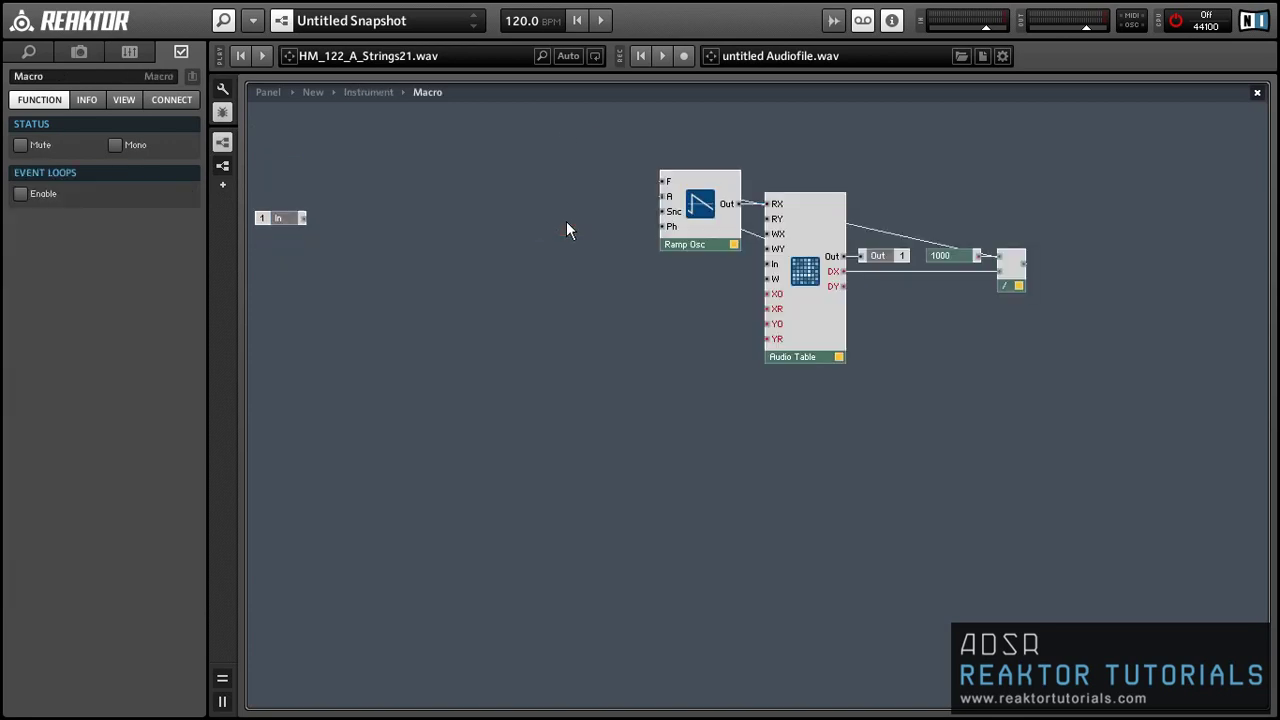
left_click_drag(444, 130, 1108, 460)
left_click_drag(840, 358, 830, 509)
left_click(614, 479)
Step: Add a Gate and an AR envelope, wiring the Gate into the envelope's G input
right_click(461, 188)
mouse_move(466, 193)
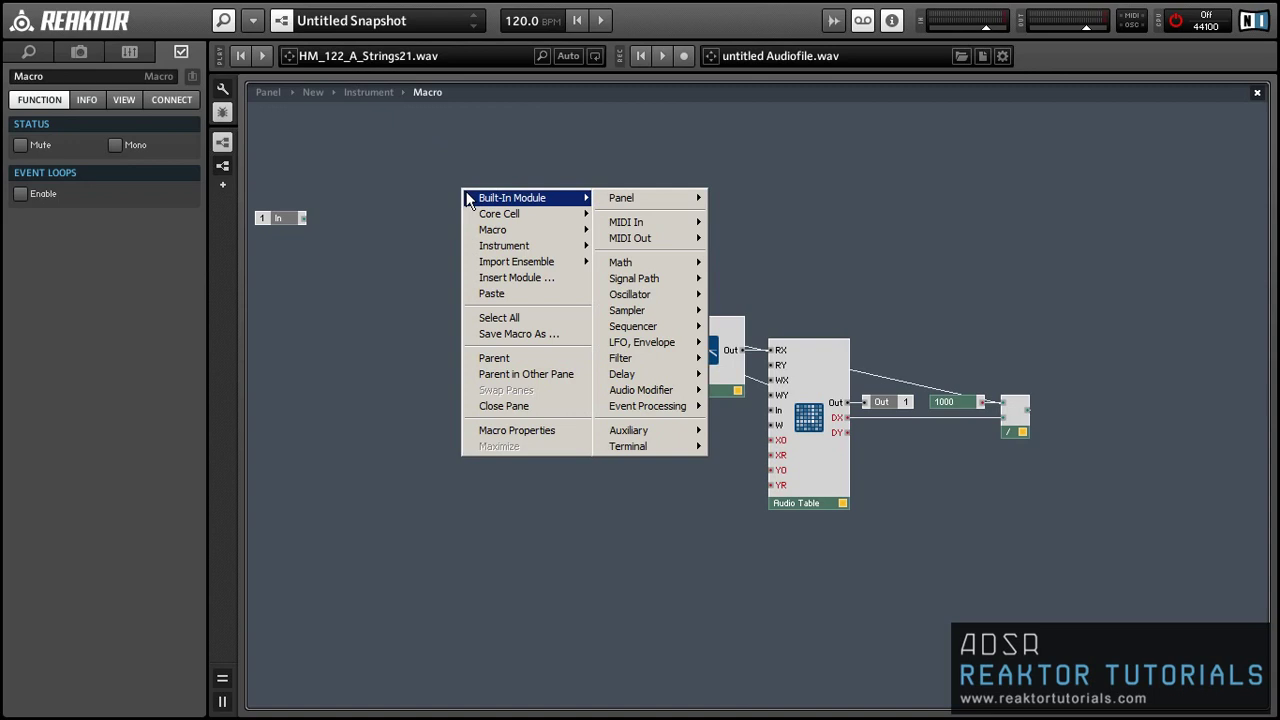
mouse_move(608, 230)
left_click(732, 262)
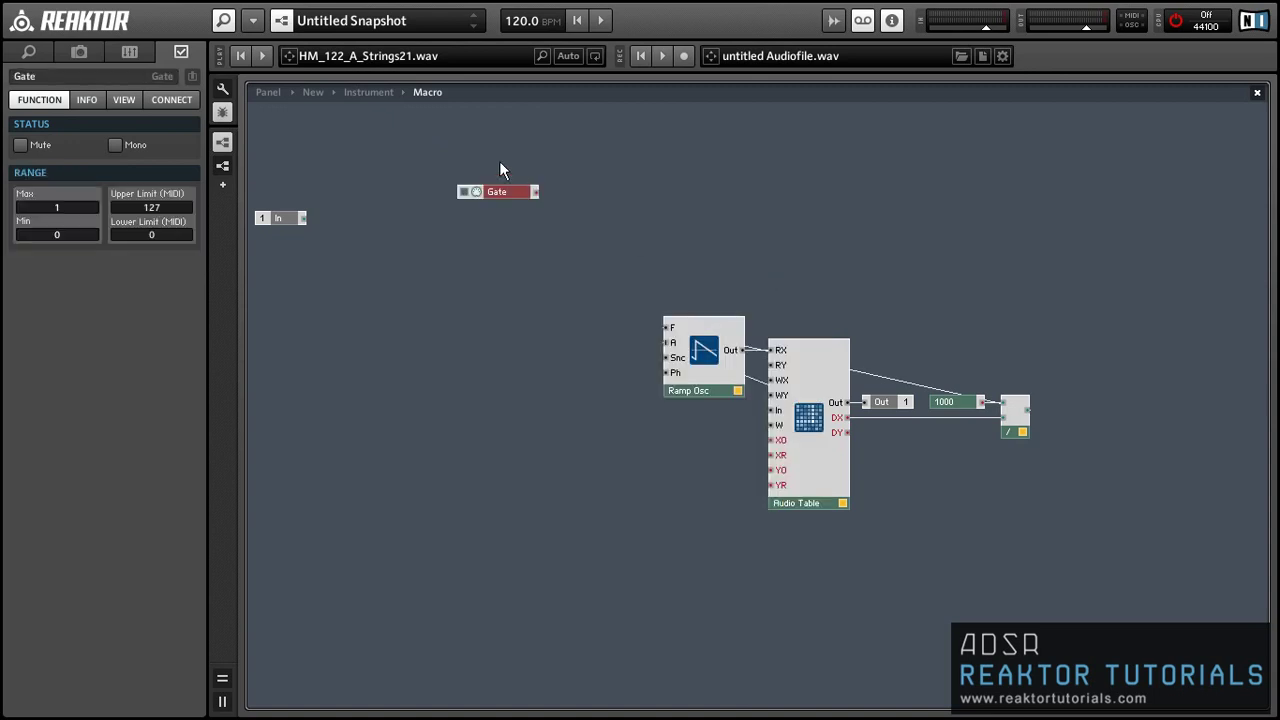
left_click(624, 200)
right_click(638, 190)
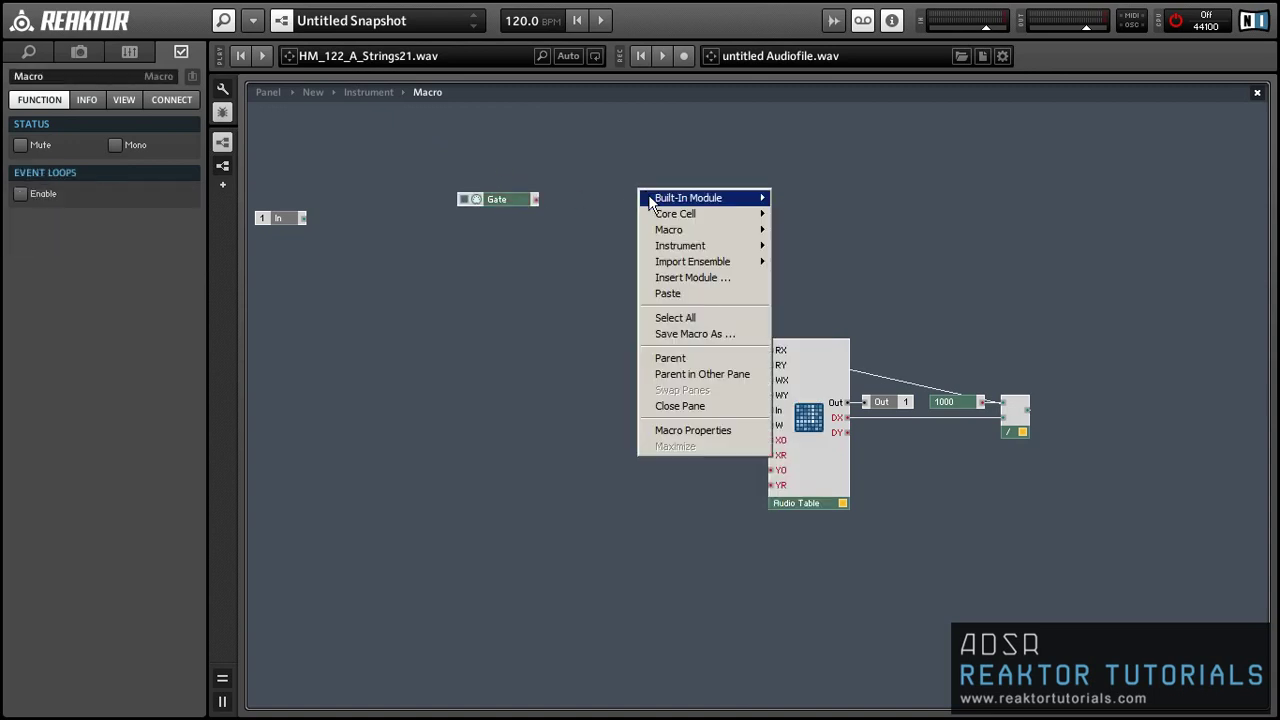
mouse_move(652, 200)
mouse_move(855, 345)
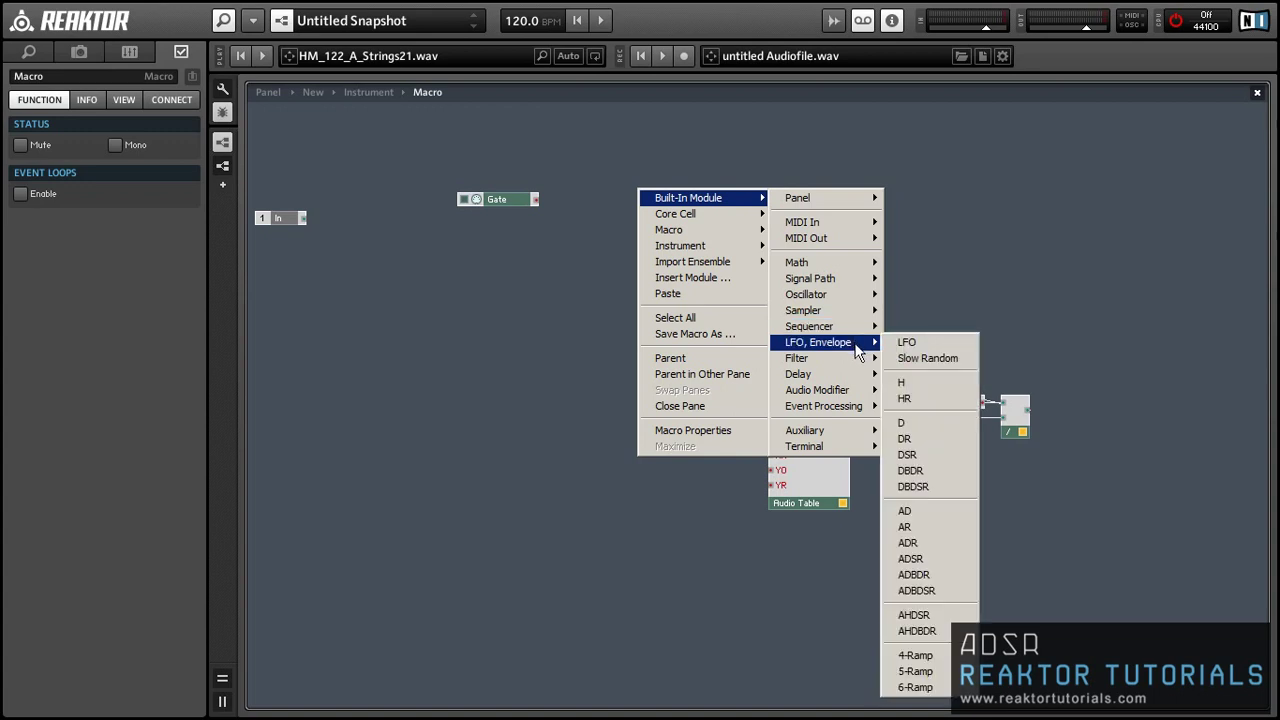
left_click(939, 526)
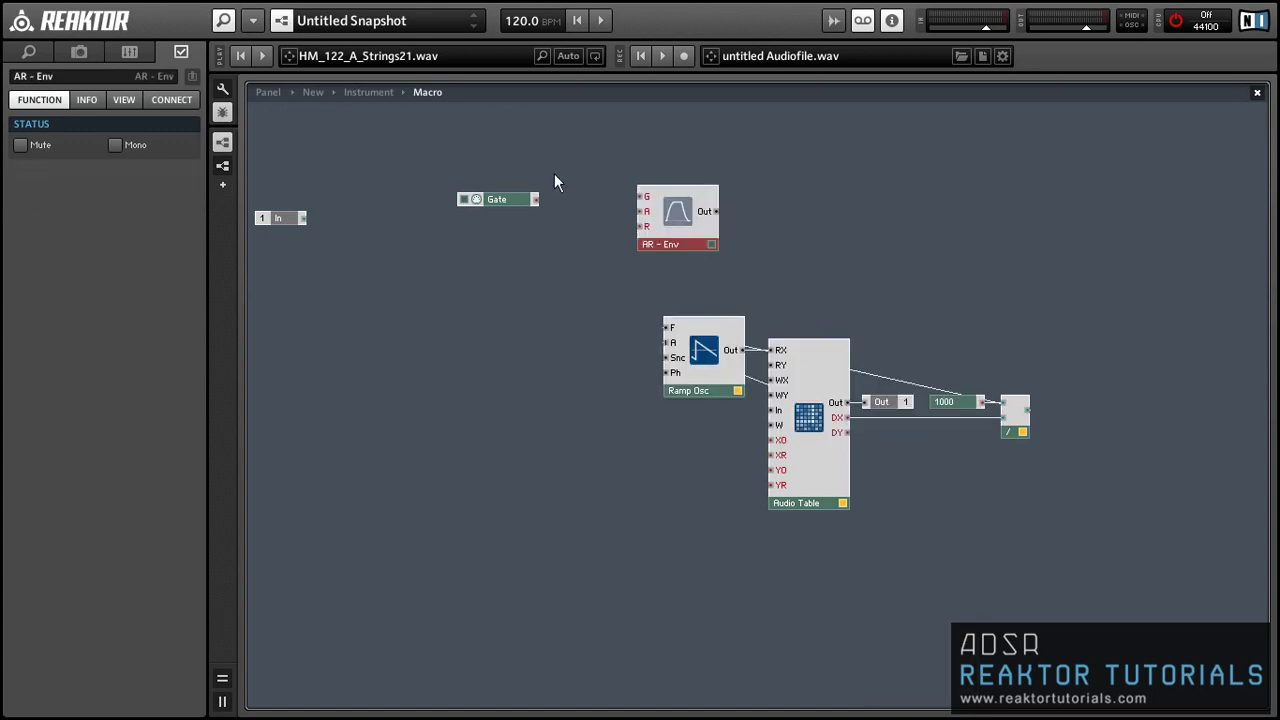
left_click_drag(536, 199, 643, 199)
left_click_drag(688, 242, 689, 246)
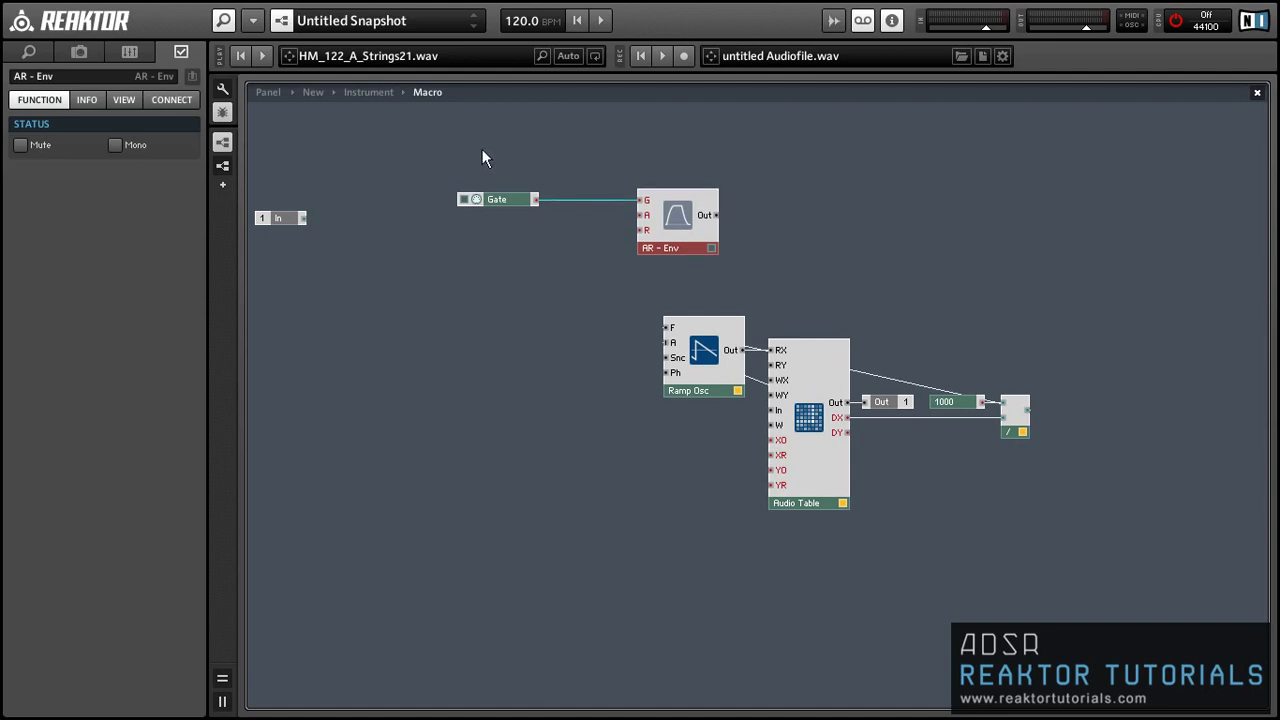
Step: Add a Multiply fed by the Audio Table output, placed with Out beside the AR-Env
left_click_drag(482, 152, 1066, 434)
left_click(1003, 508)
double_click(1003, 508)
type("mult")
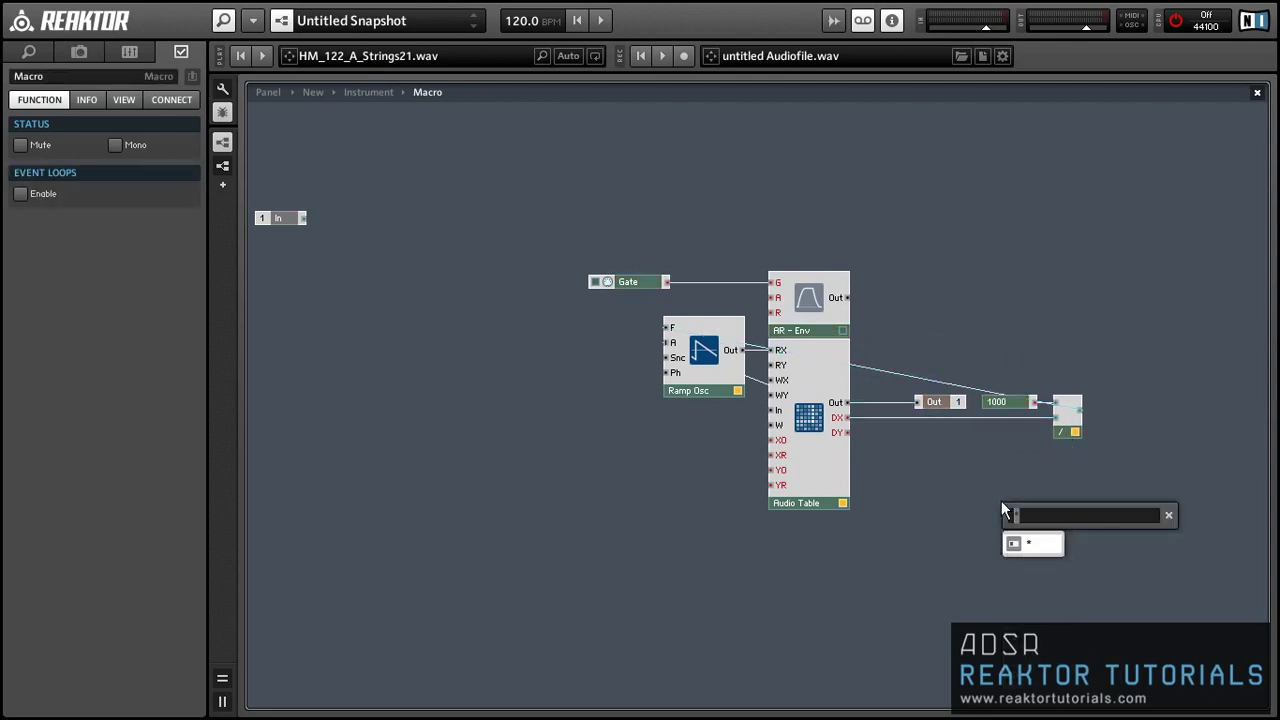
key("Return")
left_click_drag(1001, 505, 845, 402)
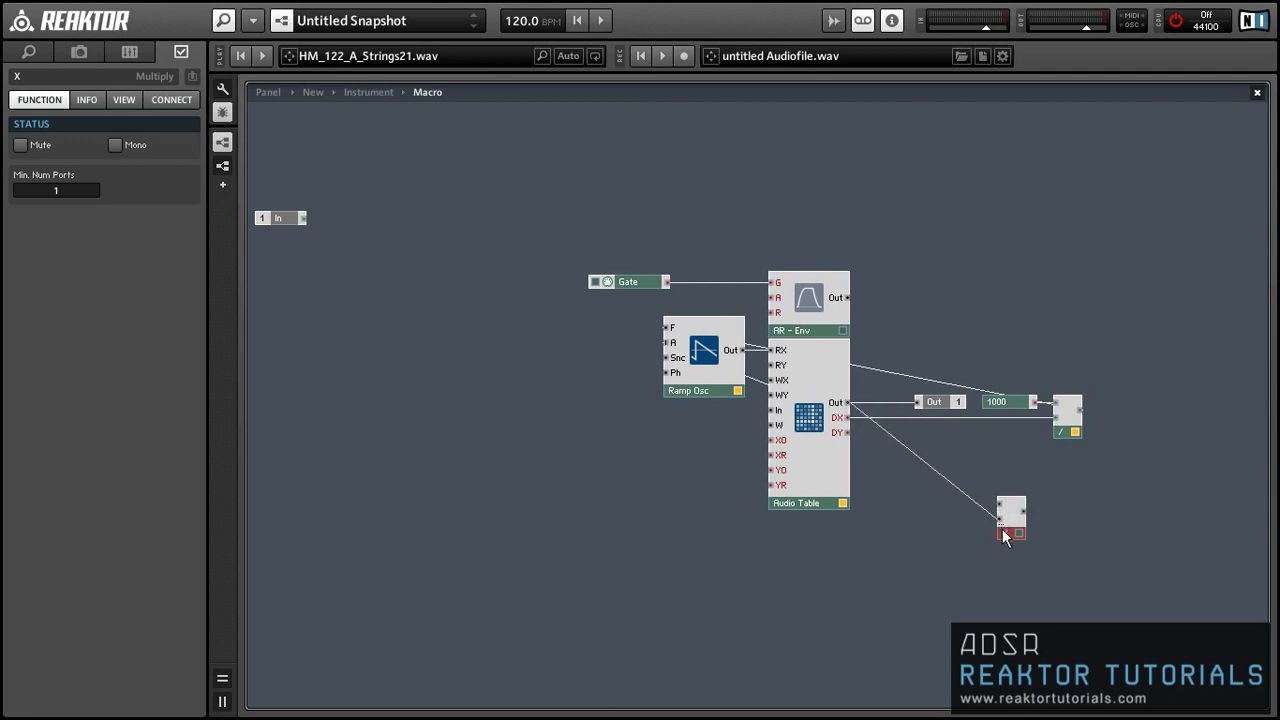
left_click_drag(993, 527, 848, 298)
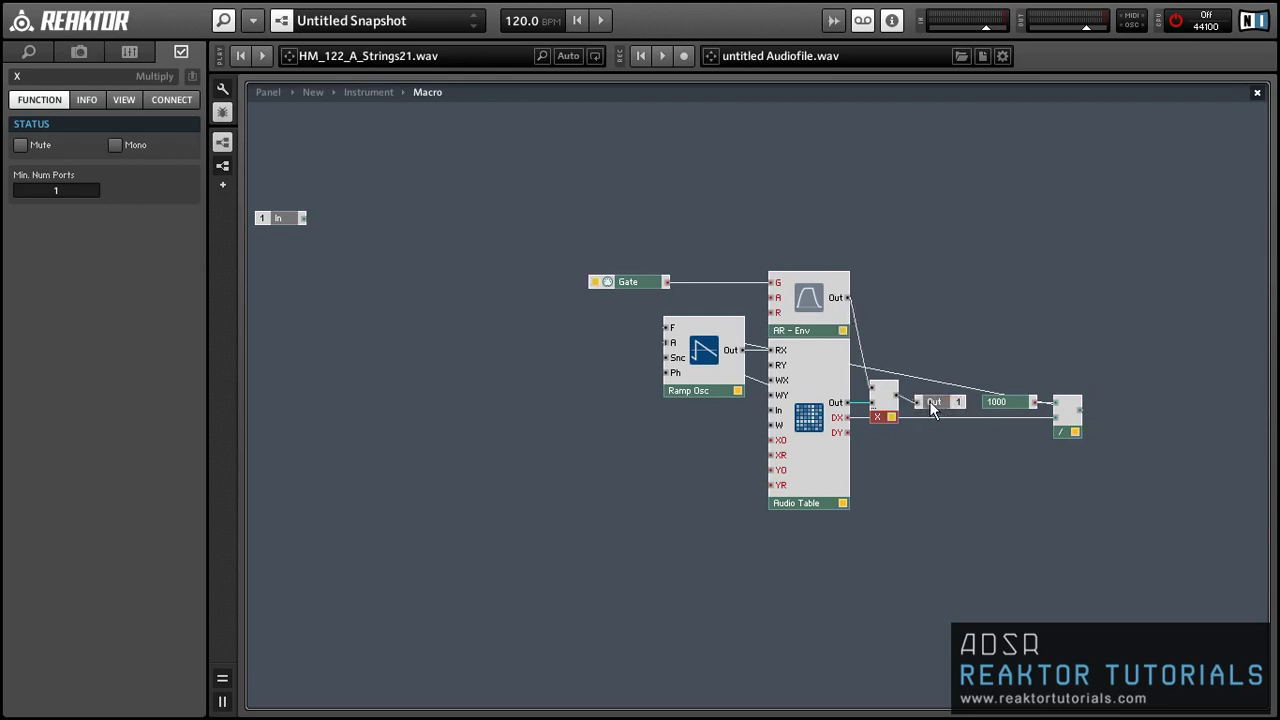
left_click_drag(925, 404, 922, 396)
left_click_drag(923, 455, 876, 317)
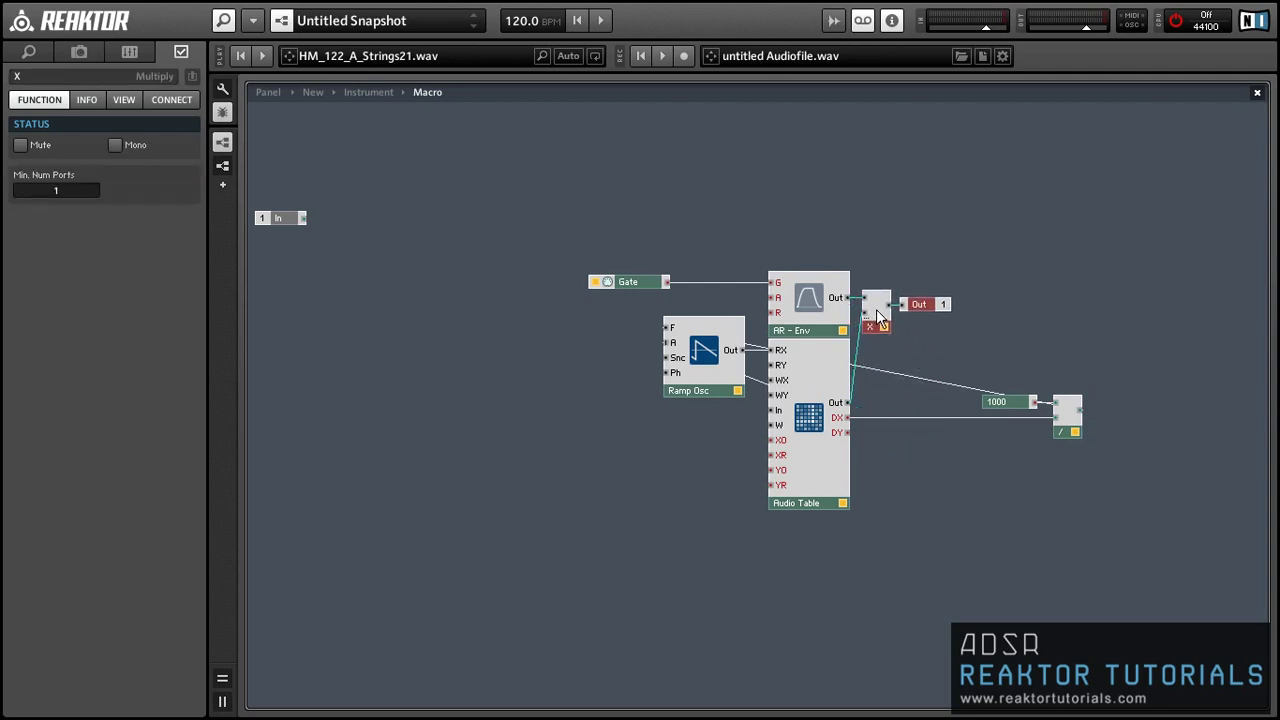
left_click(922, 340)
Step: Wire the Gate into the Ramp Osc Snc input and play the loop in Panel view
left_click_drag(660, 284, 665, 357)
left_click_drag(568, 279, 582, 287)
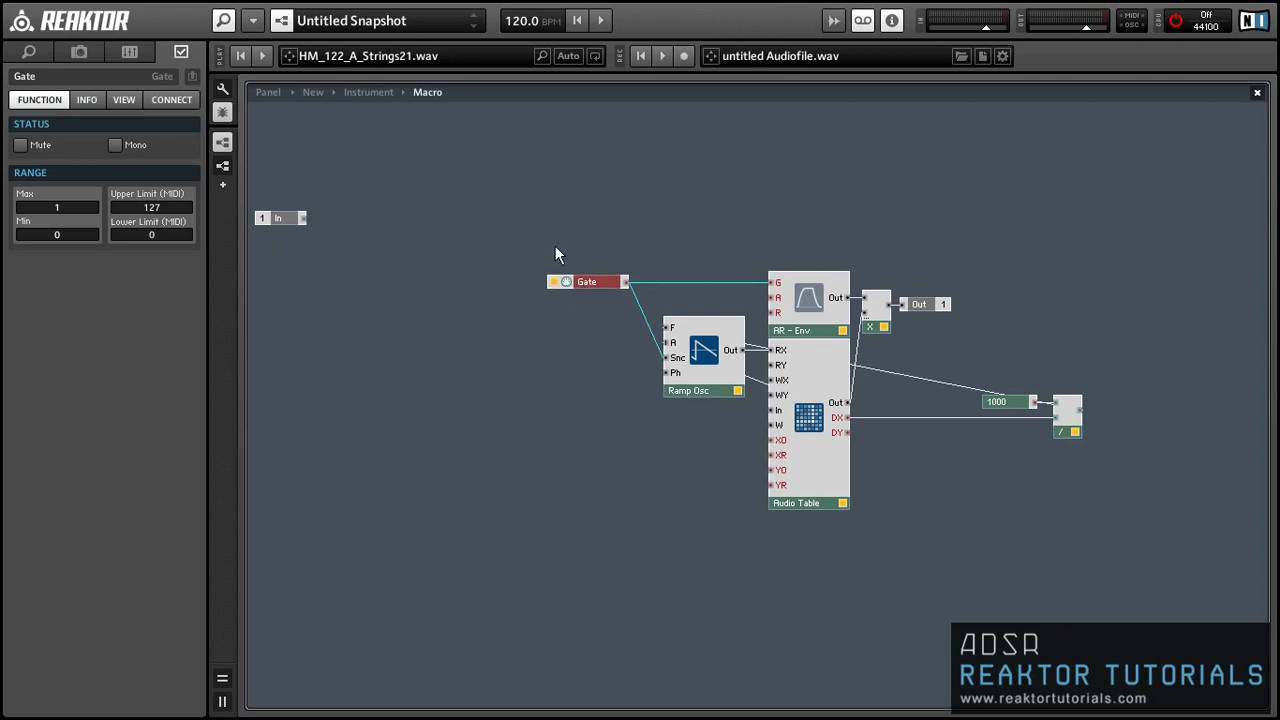
left_click(559, 247)
left_click(270, 92)
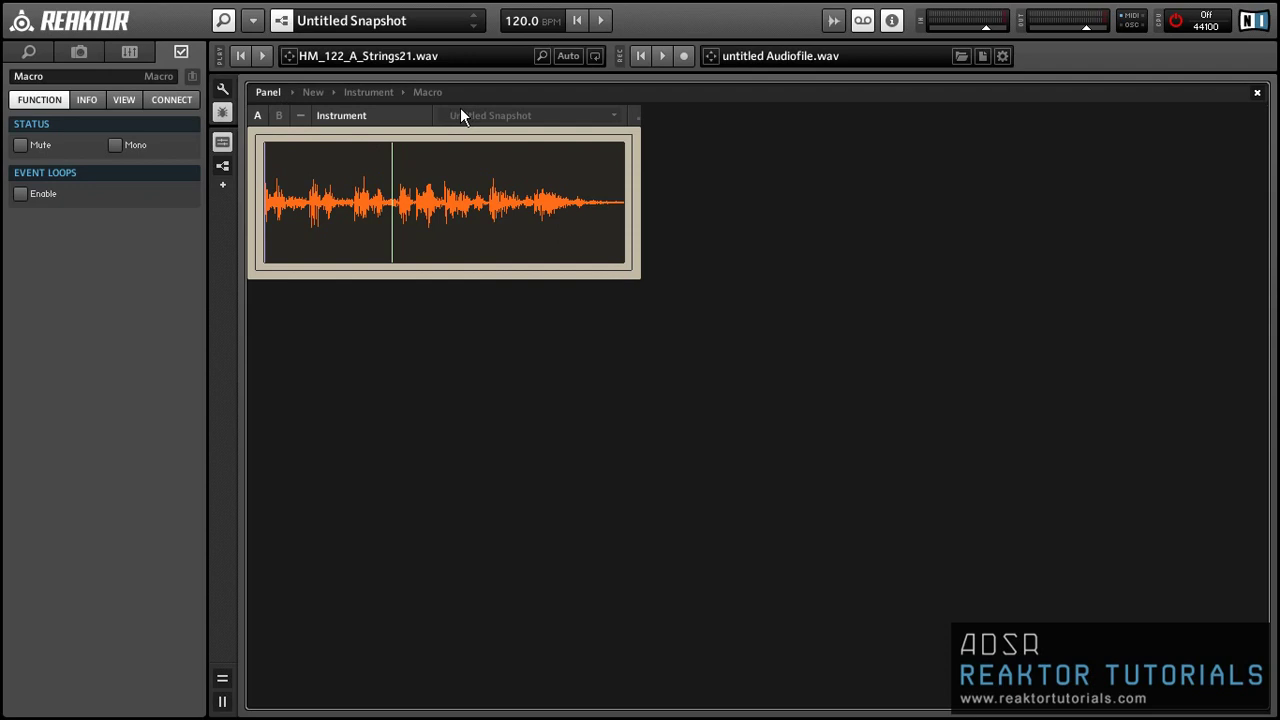
left_click(1170, 27)
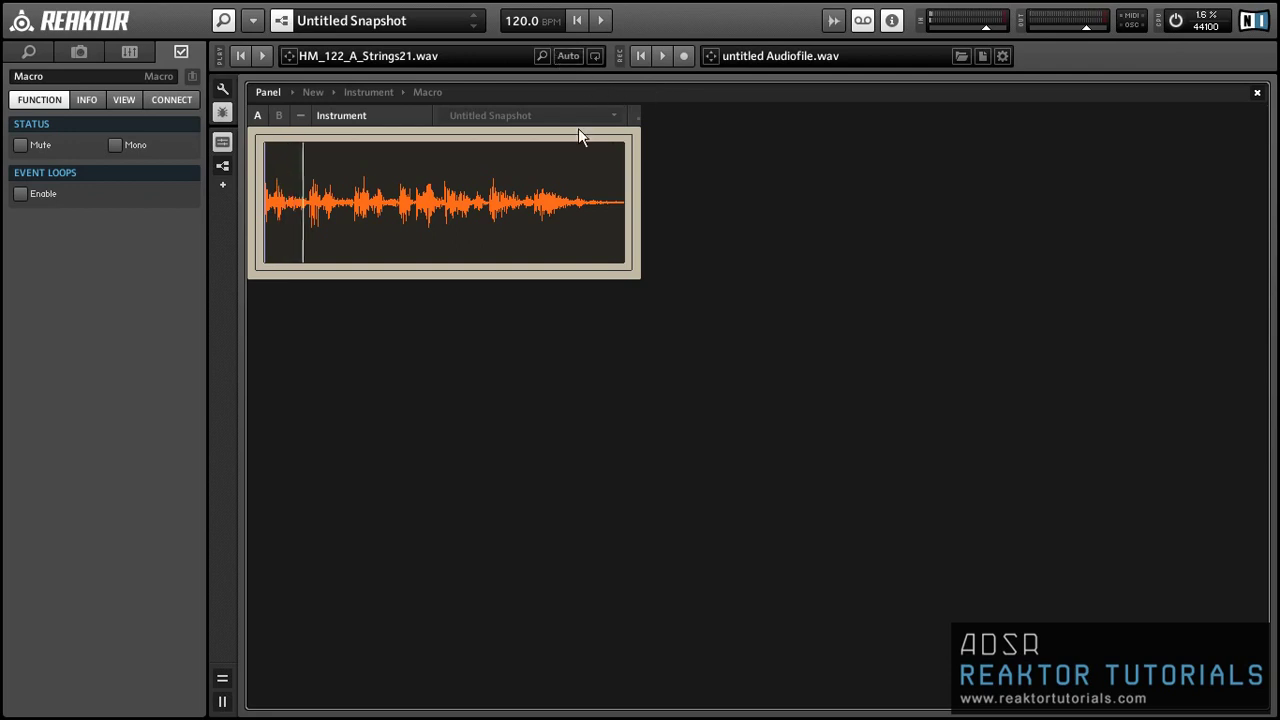
Step: Add a new Multiply module next to the Divide inside the Macro
double_click(640, 142)
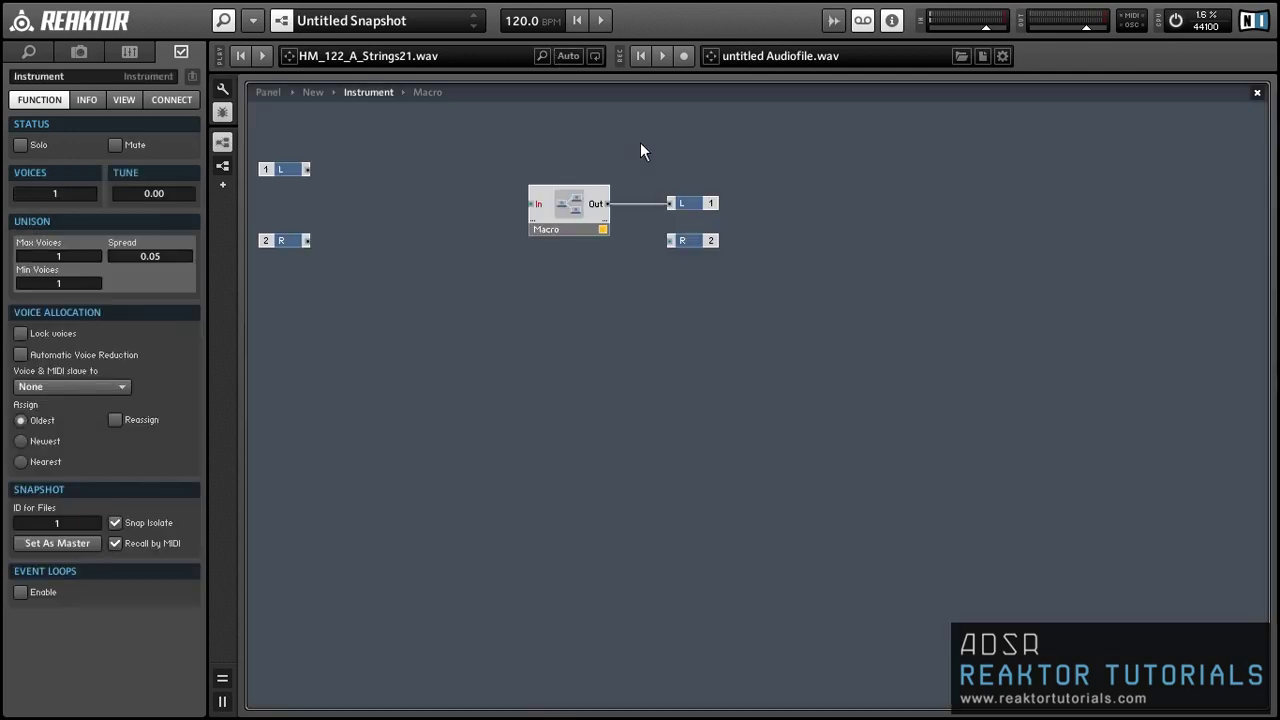
double_click(582, 205)
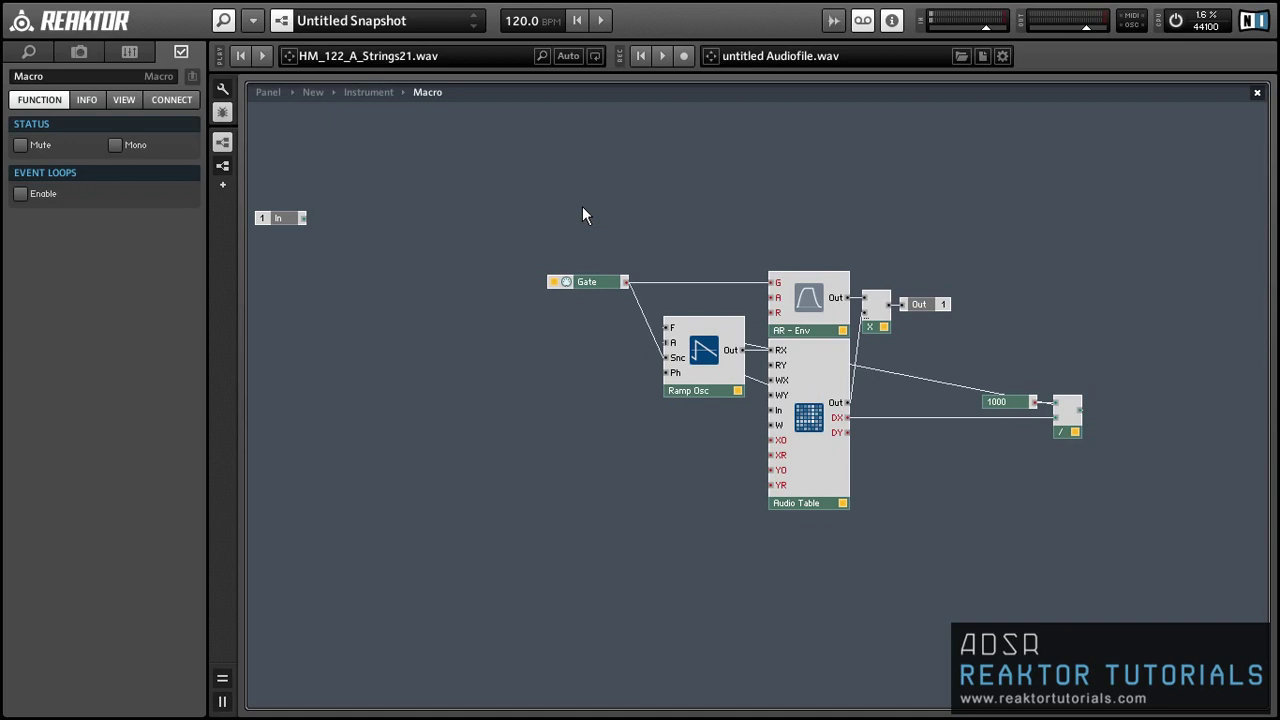
left_click_drag(966, 370, 965, 421)
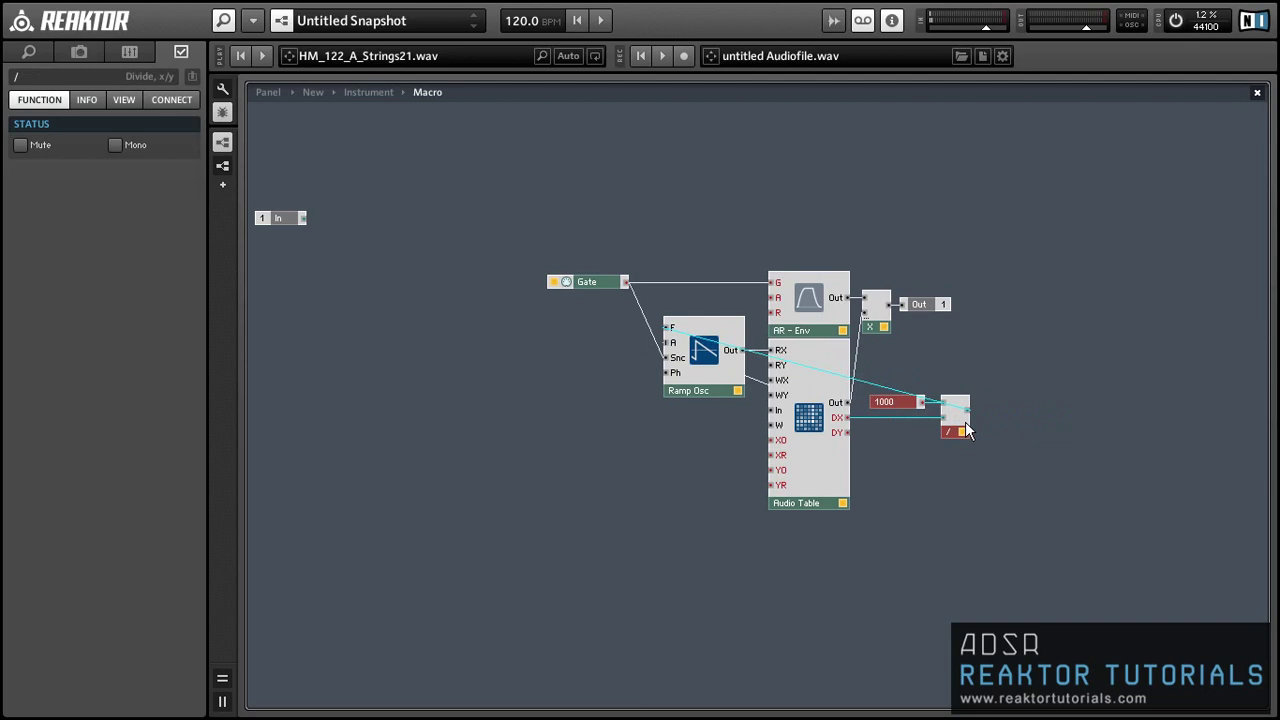
left_click(1054, 445)
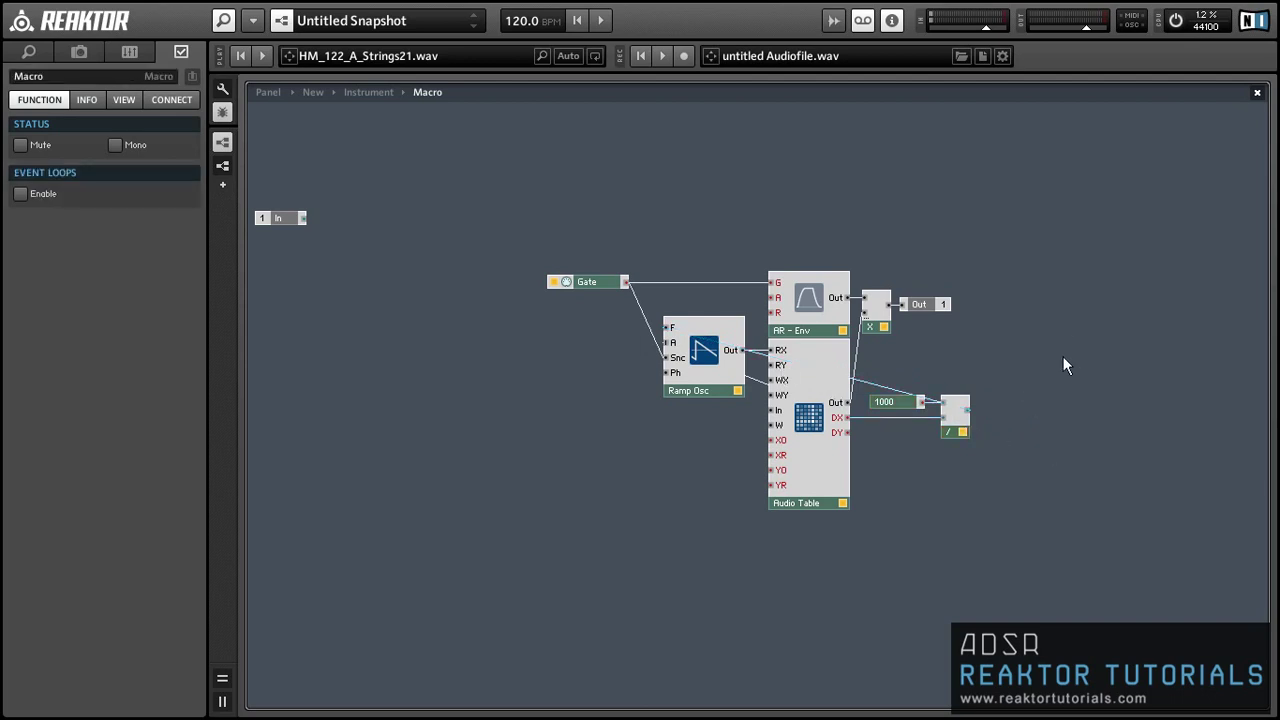
right_click(1065, 325)
mouse_move(1070, 330)
mouse_move(1008, 401)
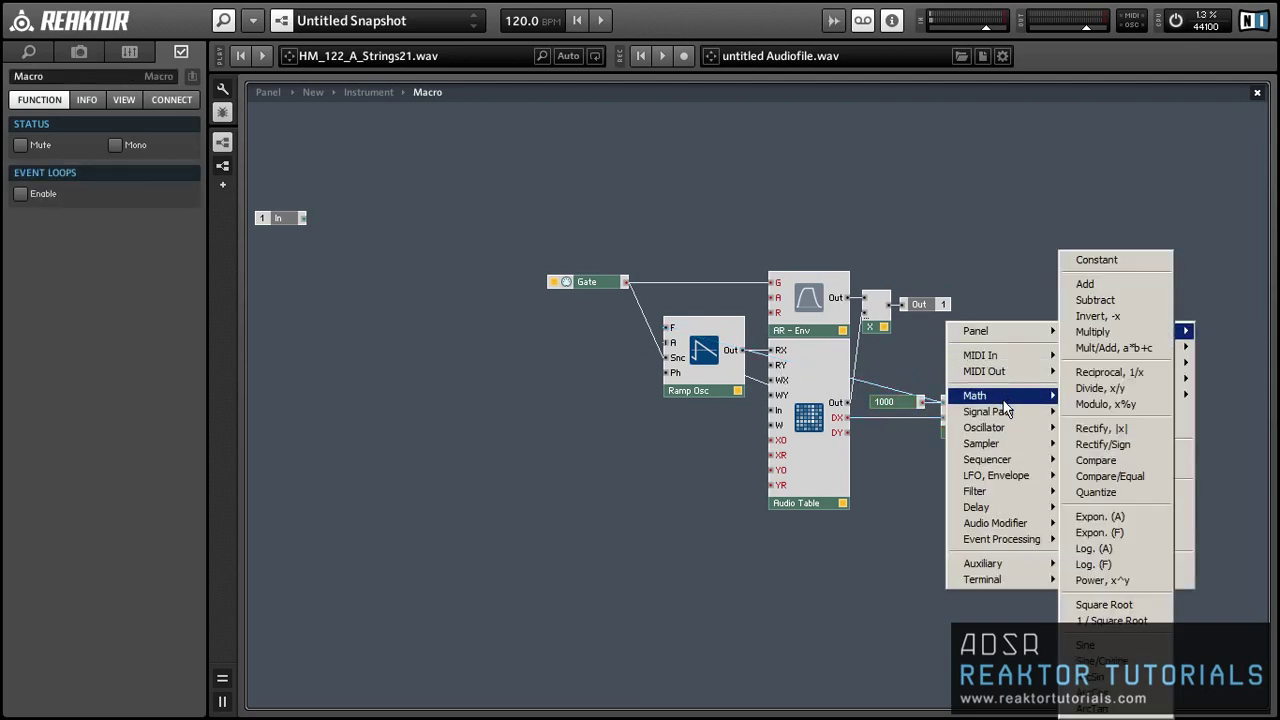
left_click(1104, 338)
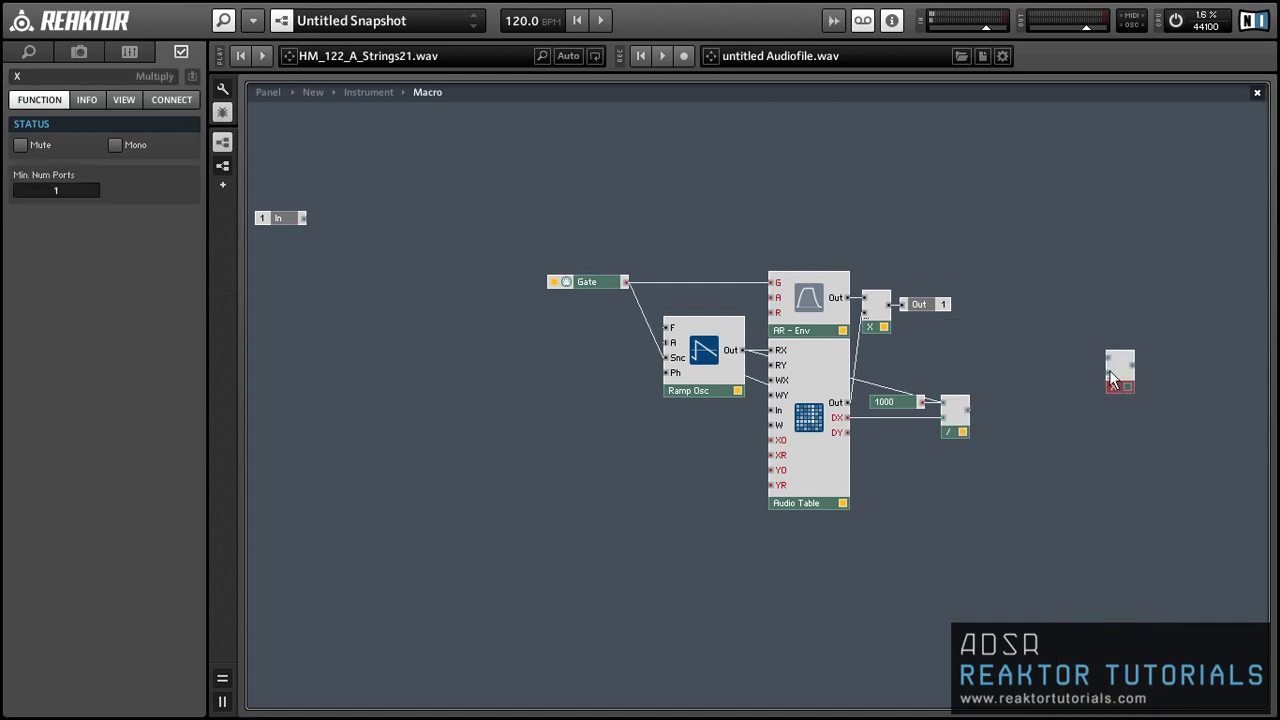
Step: Create a fader named Speed on the Multiply input with a maximum of 2
right_click(1112, 372)
left_click(1140, 376)
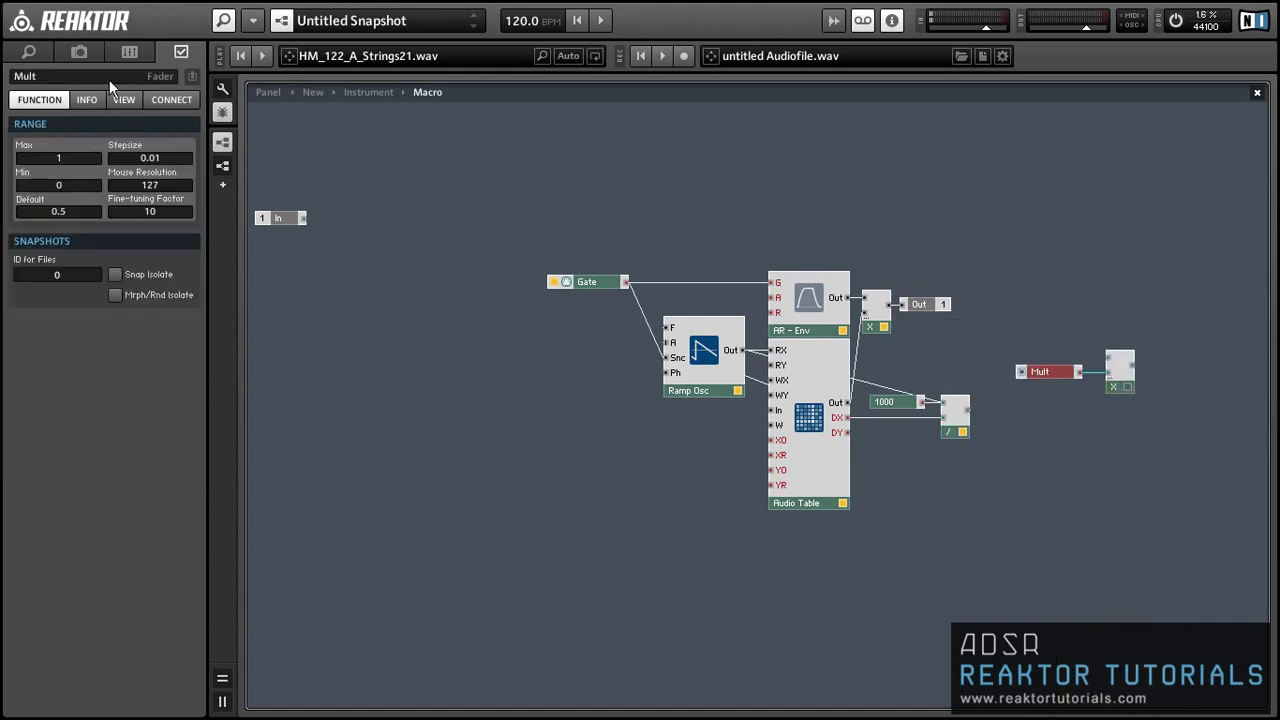
double_click(63, 76)
type("Speed")
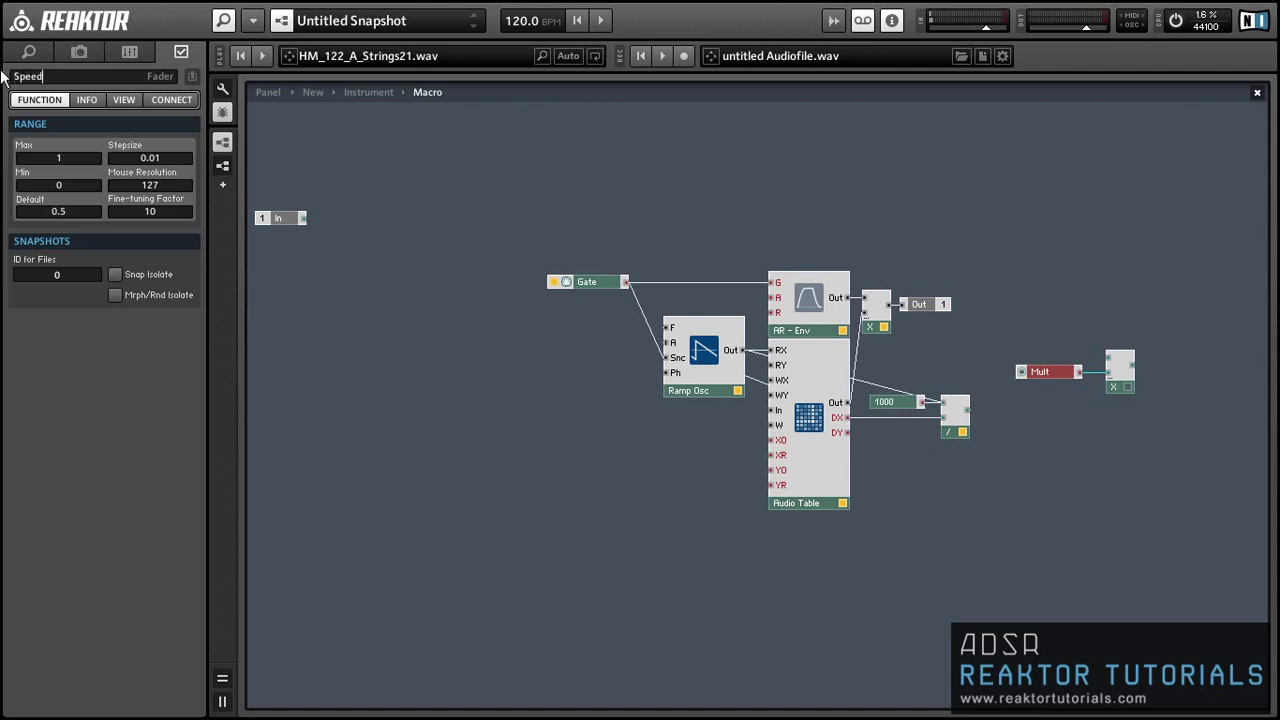
key("Return")
type("2")
key("Return")
Step: Route the 1000/DX value through the Speed Multiply into Ramp Osc F
left_click_drag(966, 409, 1021, 372)
left_click_drag(1070, 335, 668, 332)
left_click(1070, 462)
left_click(567, 334)
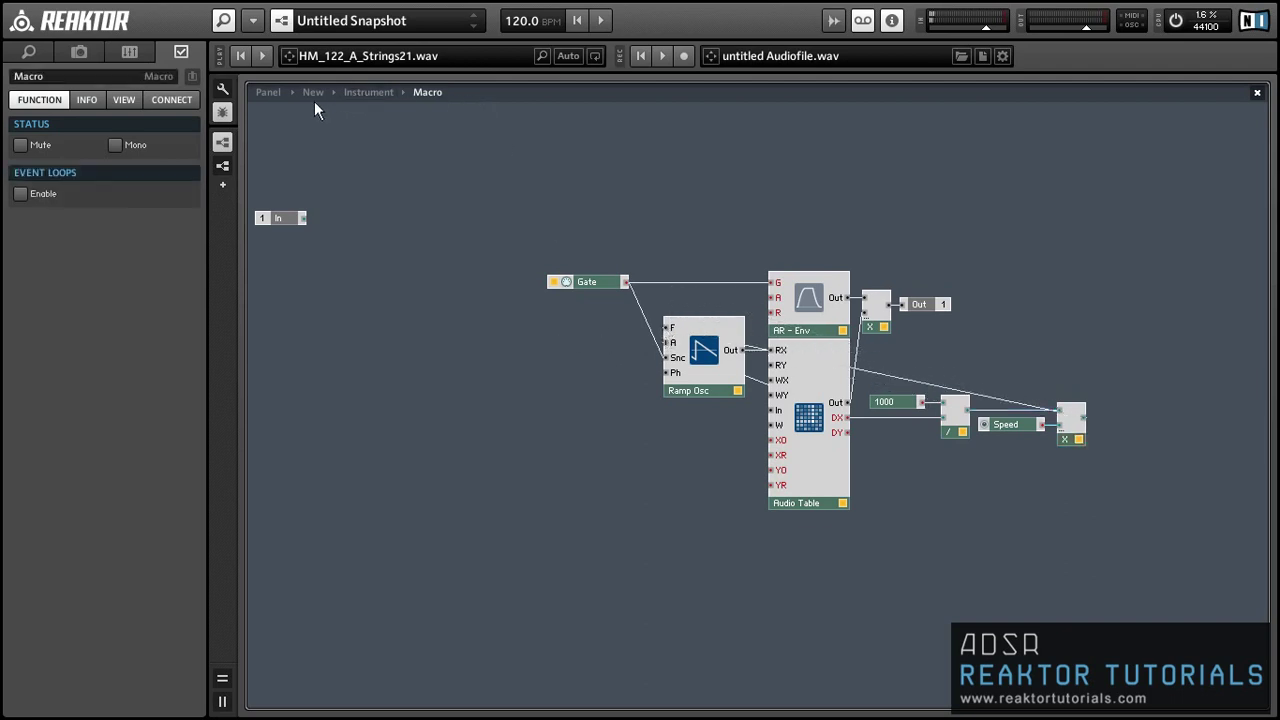
Step: Place the Speed knob right of the waveform and lock the panel
left_click(270, 91)
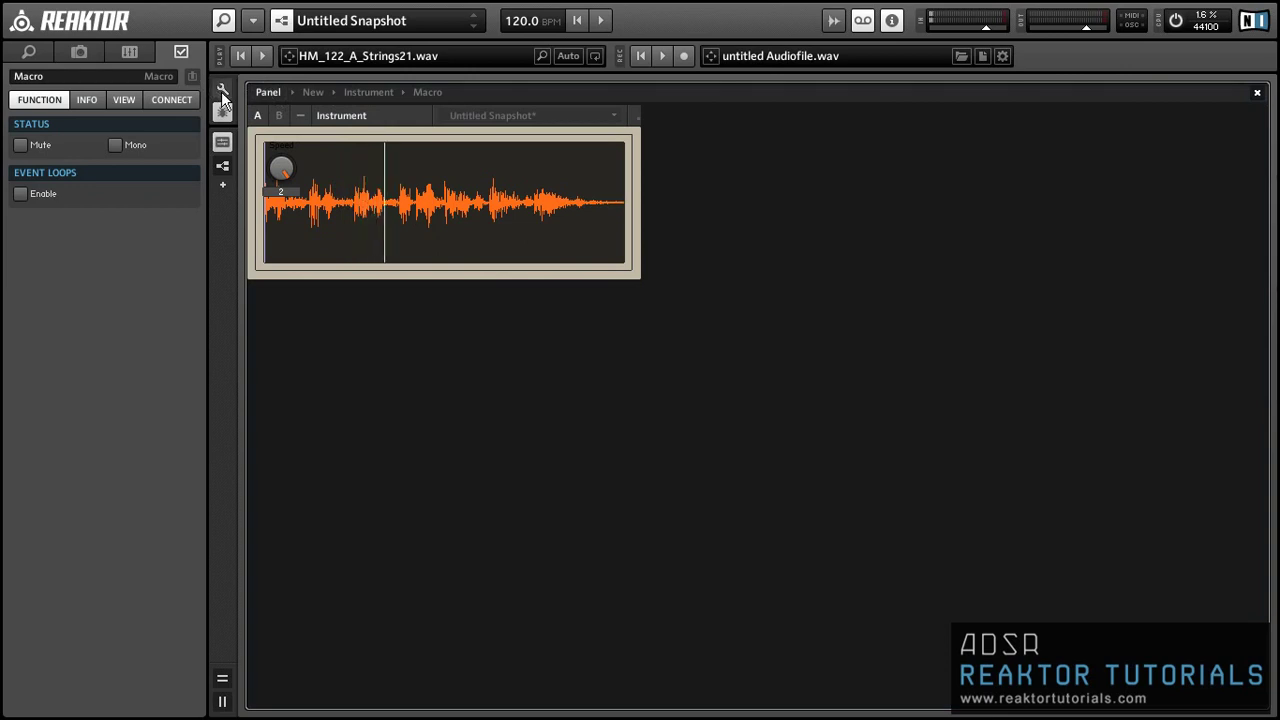
left_click_drag(265, 188, 657, 238)
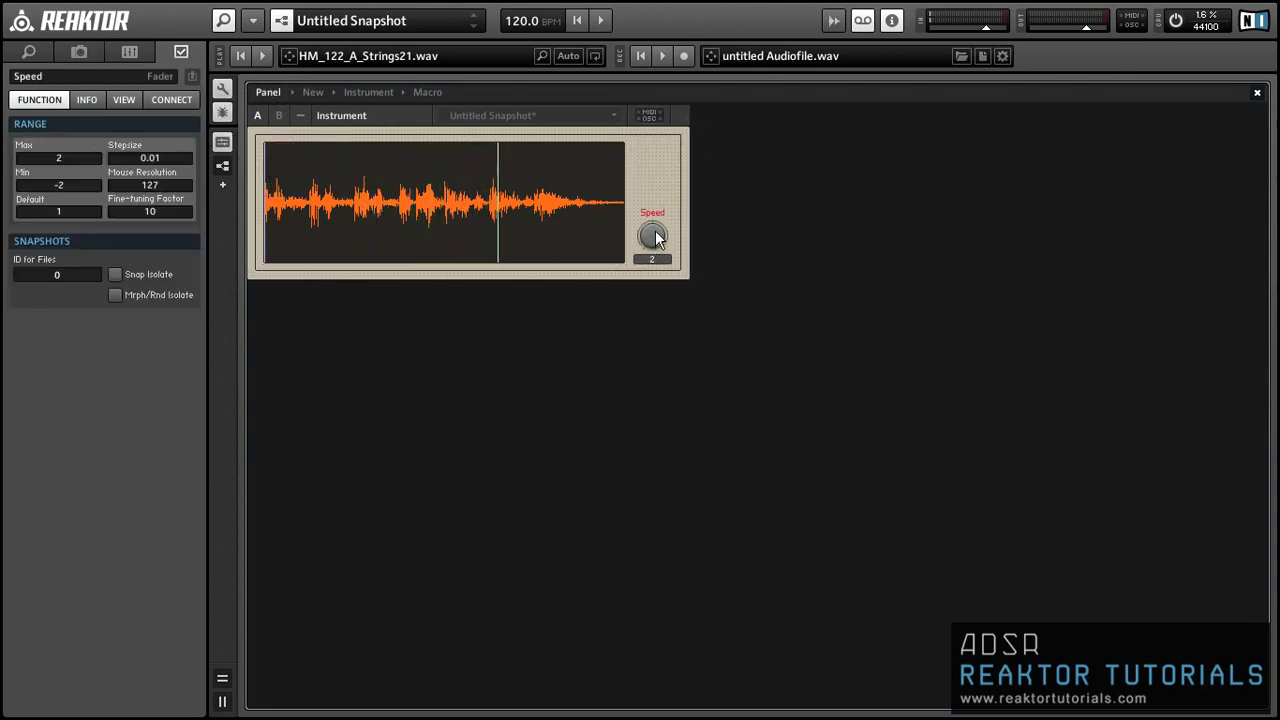
left_click(221, 92)
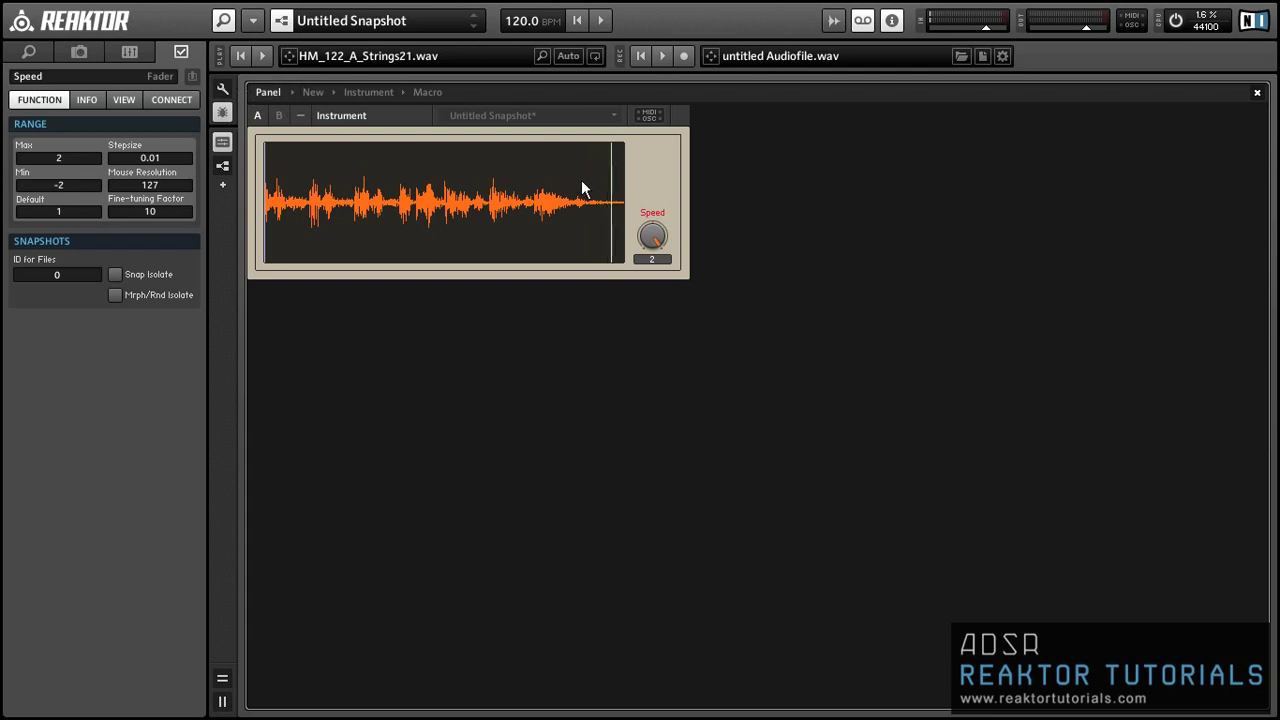
Step: Turn Speed negative, about -1.84, so the loop plays in reverse
left_click(651, 239, "ctrl")
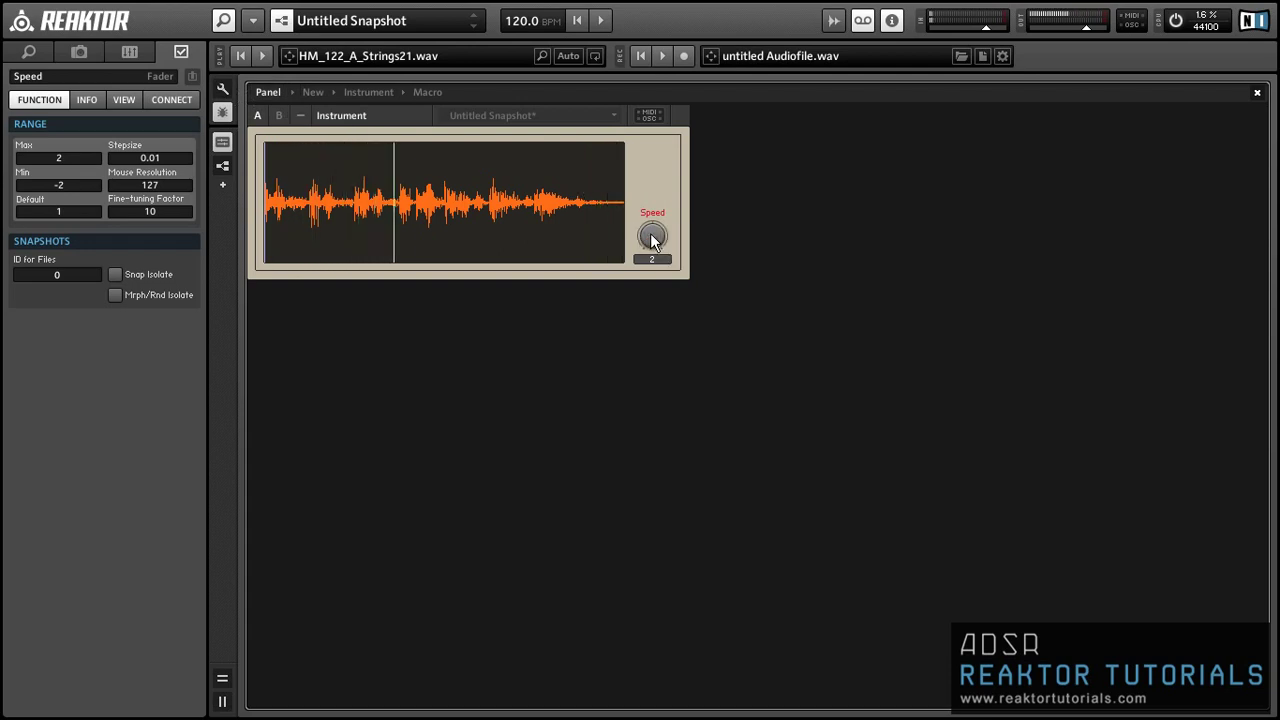
left_click_drag(651, 239, 662, 330)
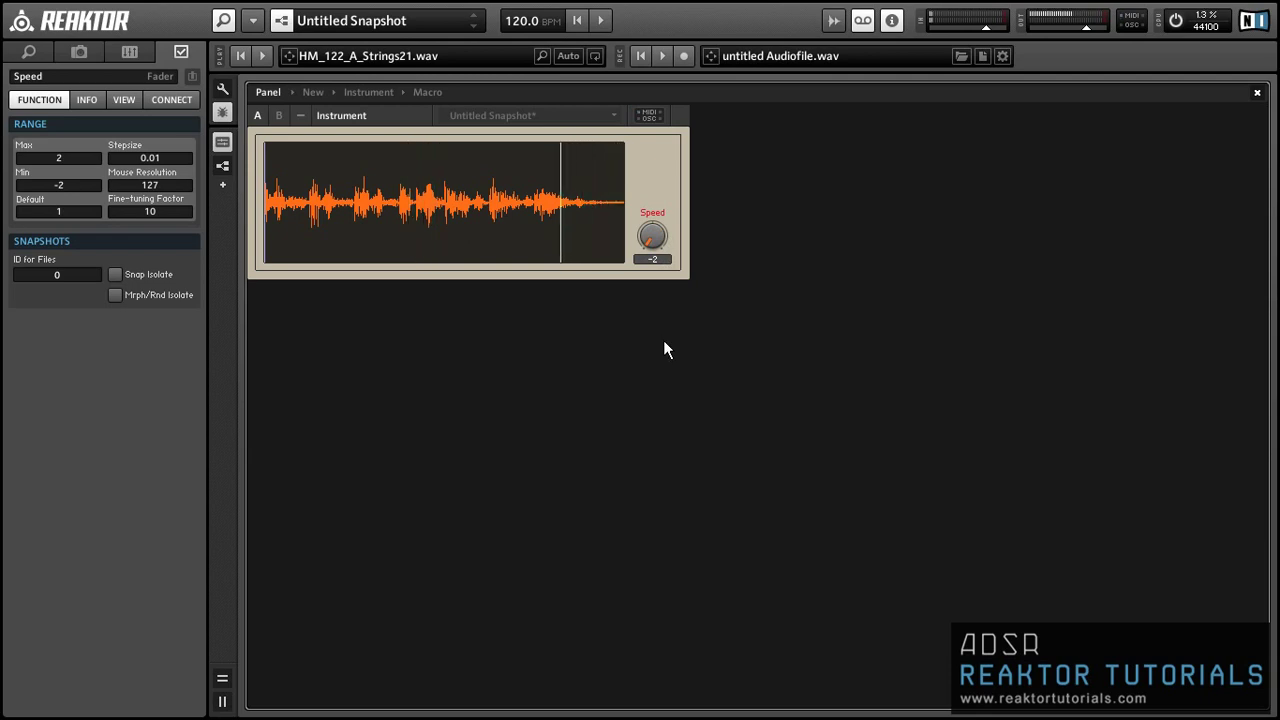
left_click_drag(655, 248, 604, 166)
Step: Inside the Macro, duplicate the Speed fader and multiply pair, and wire the copy's output to Audio Table W
left_click(650, 166)
key("ctrl+Tab")
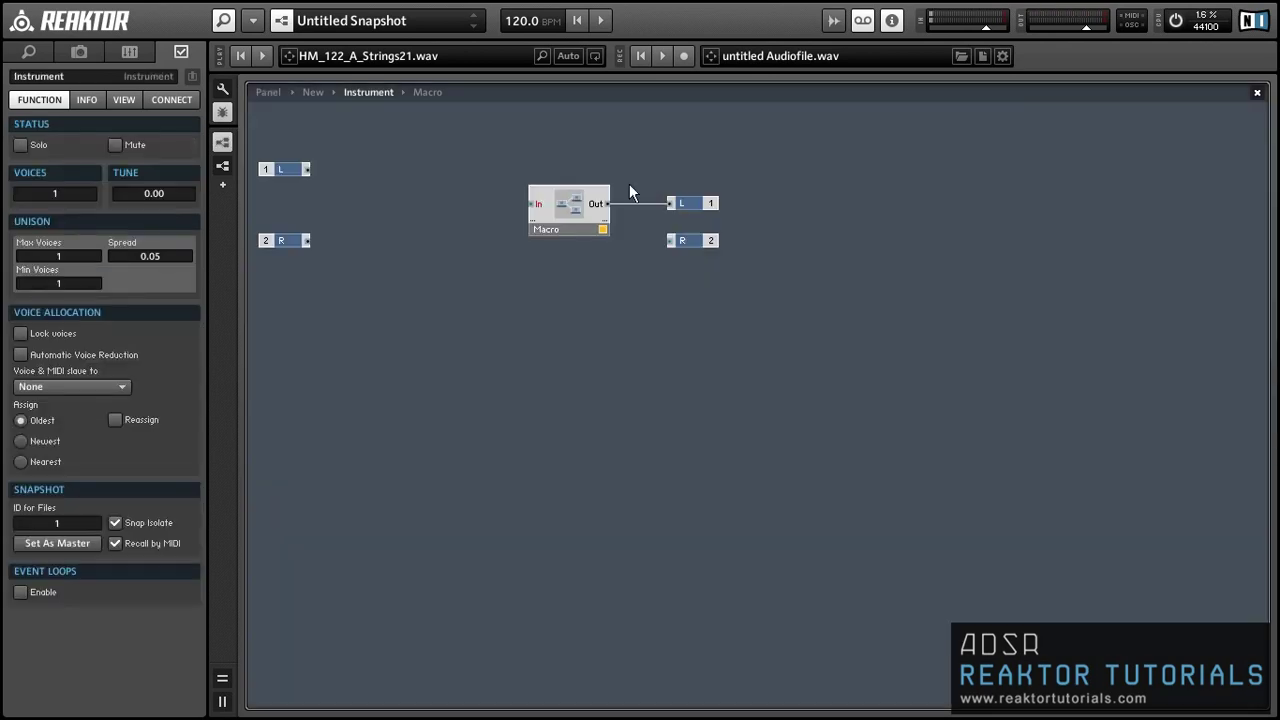
left_click(582, 201)
double_click(578, 198)
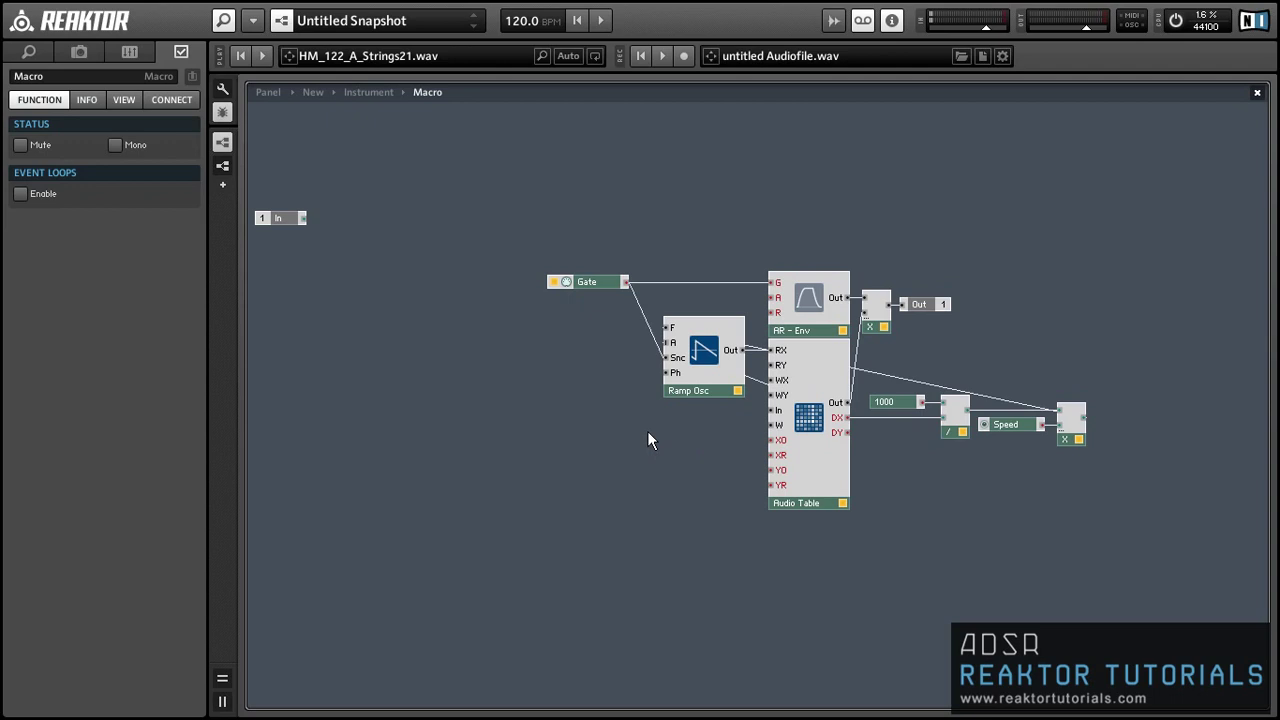
left_click_drag(1013, 371, 583, 469)
left_click_drag(830, 424, 770, 426)
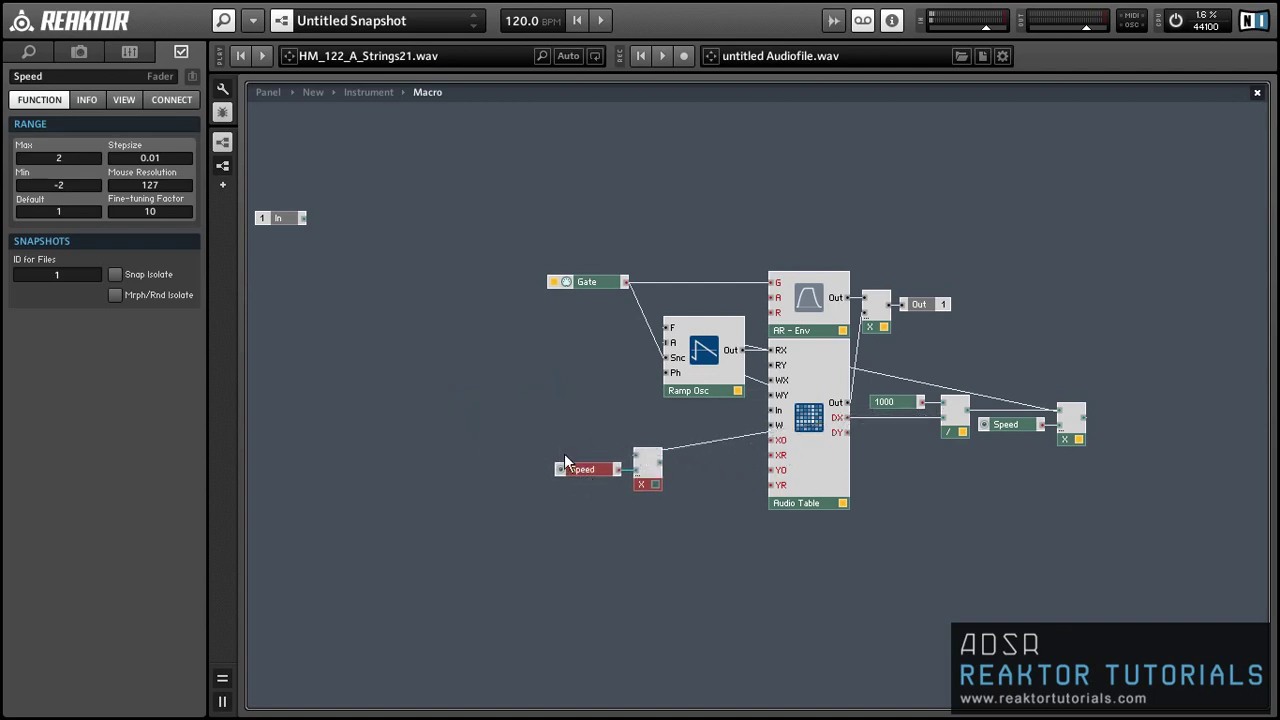
Step: Set the copied fader's Max to 1 and rename it Length
double_click(57, 185)
double_click(67, 160)
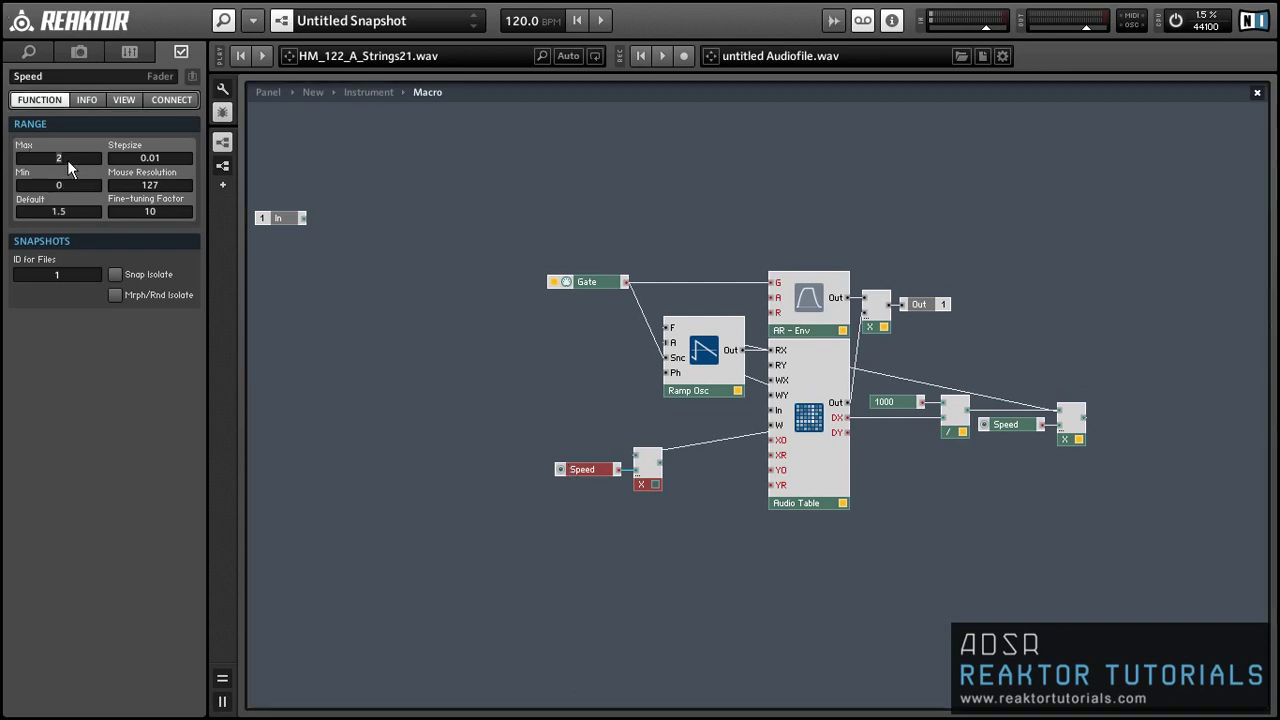
type("1")
key("Return")
left_click_drag(543, 436, 595, 472)
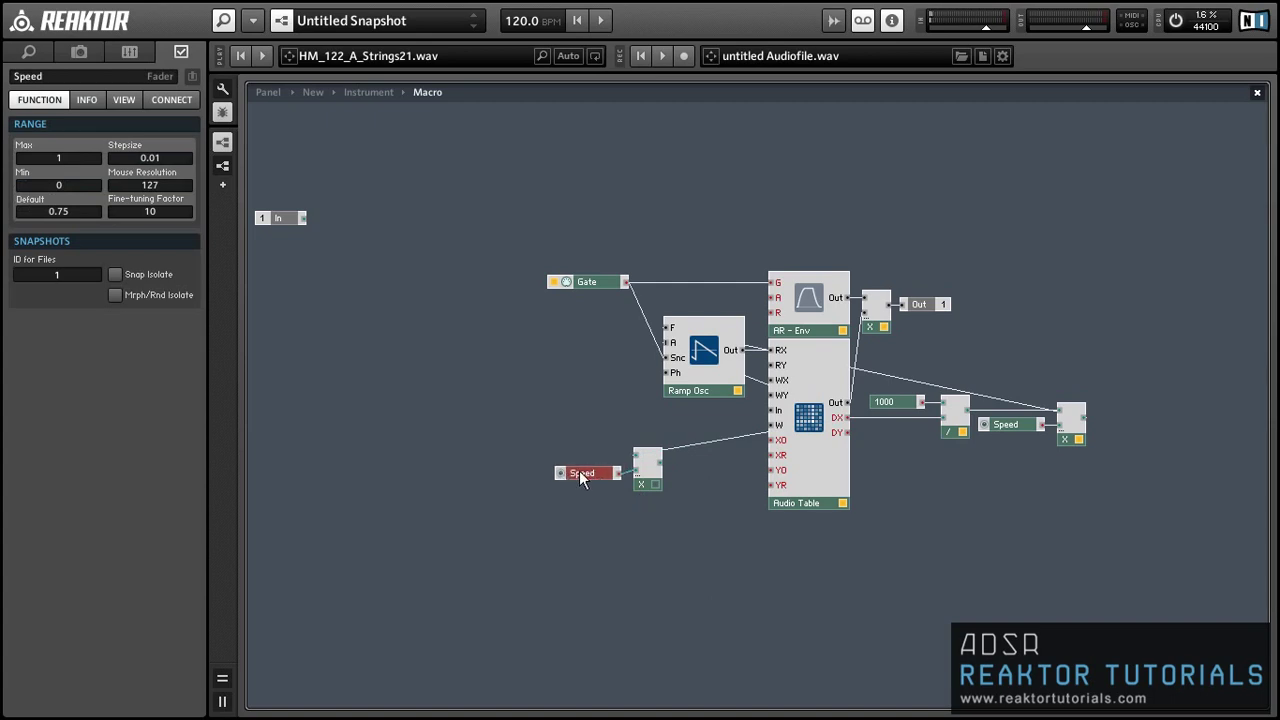
left_click(72, 77)
type("Length")
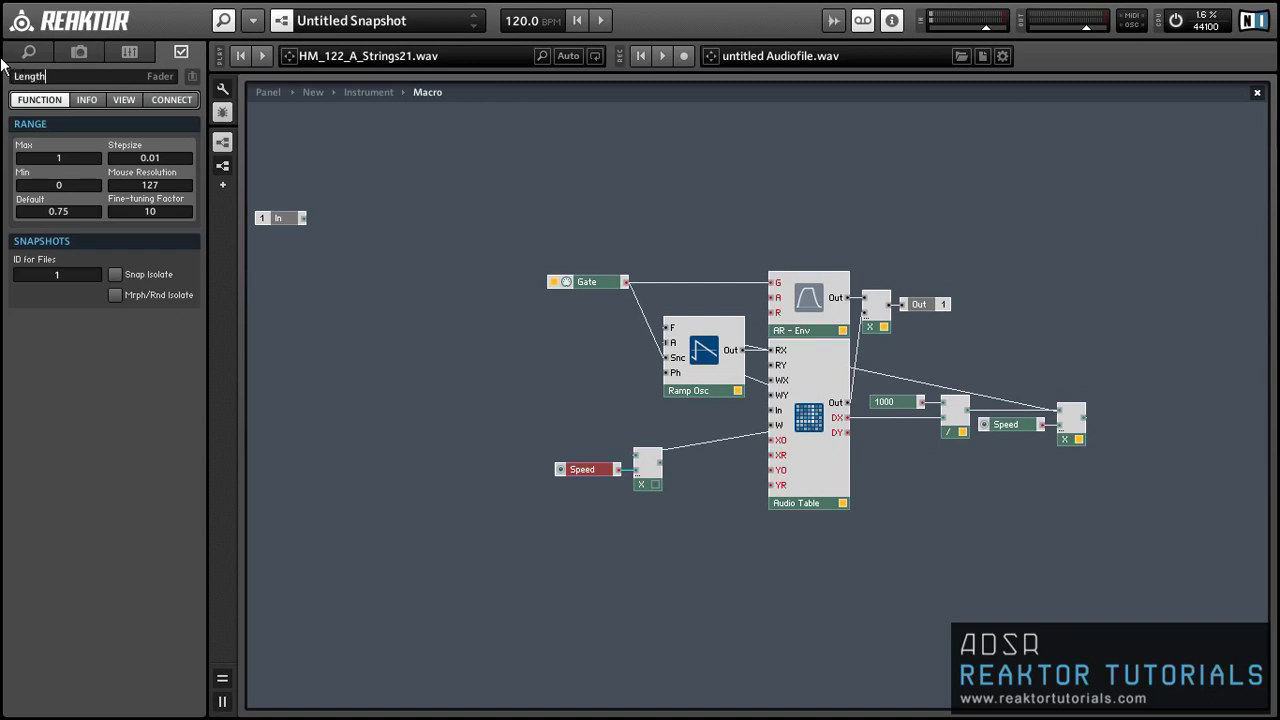
key("Return")
Step: Move Length and its multiply up, and wire that multiply into the divide's lower input
left_click_drag(500, 409, 636, 503)
left_click_drag(643, 479, 643, 471)
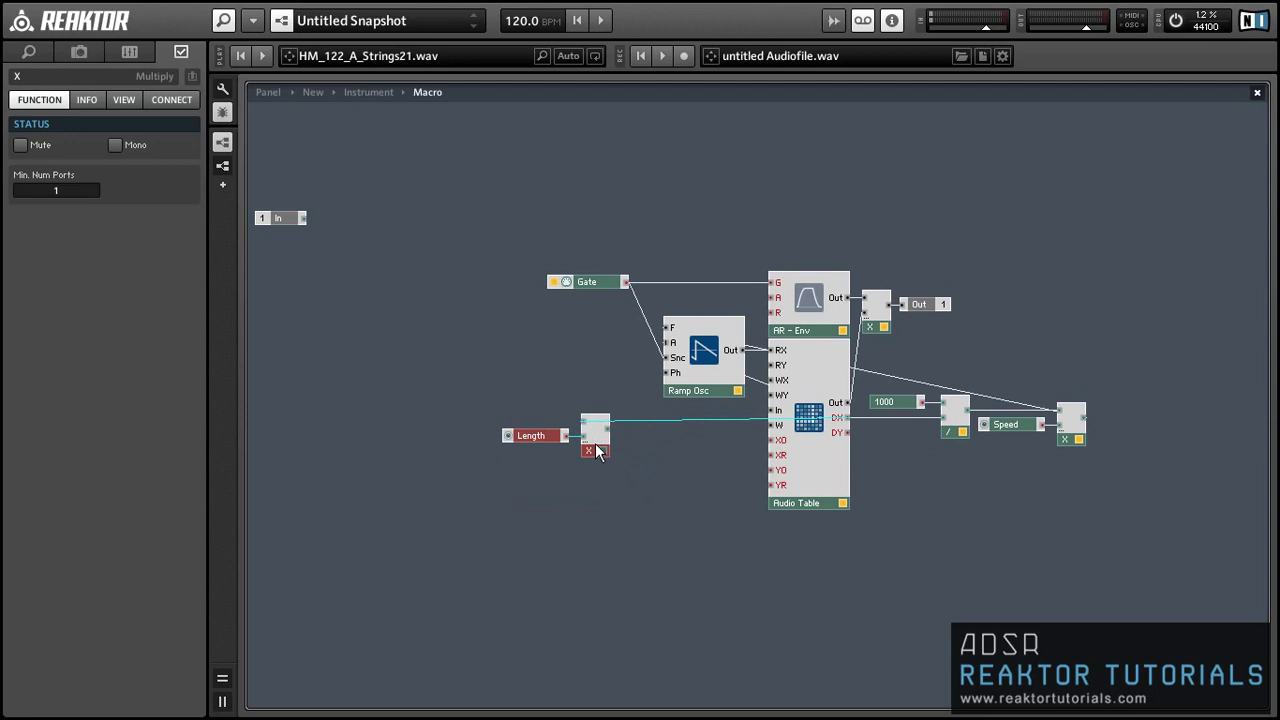
left_click_drag(595, 443, 667, 357)
left_click(614, 424)
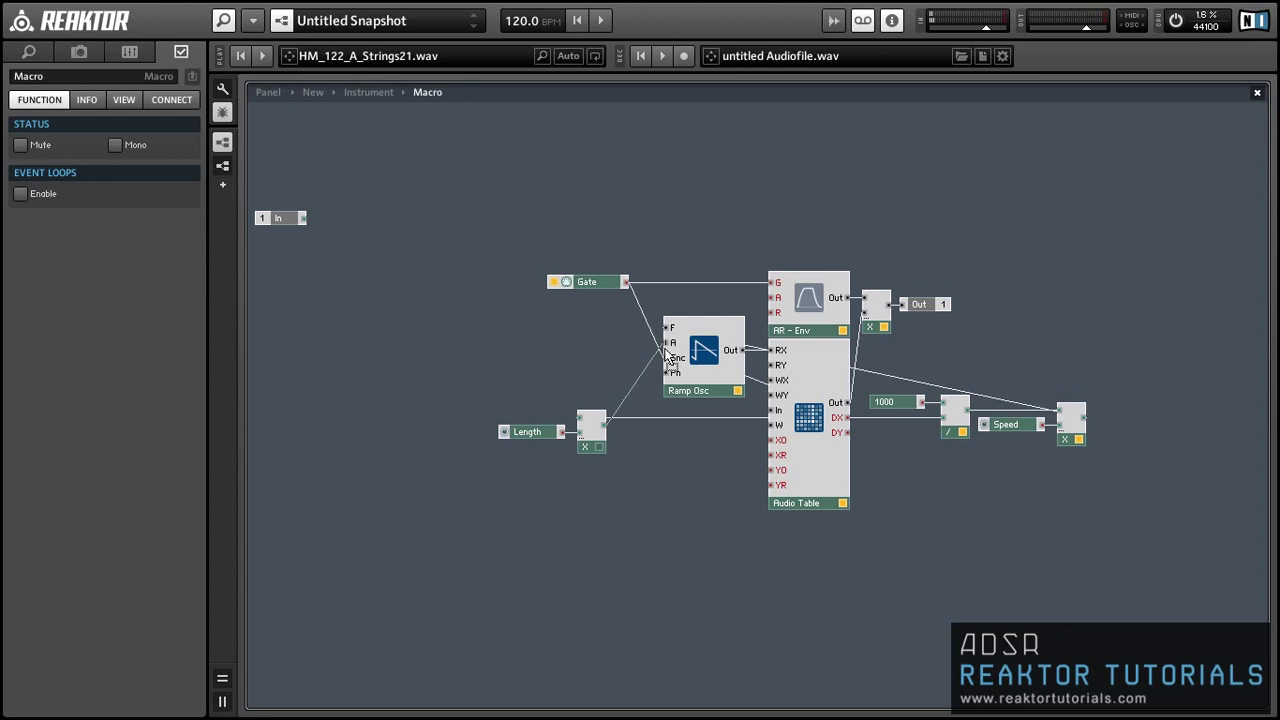
left_click(529, 433)
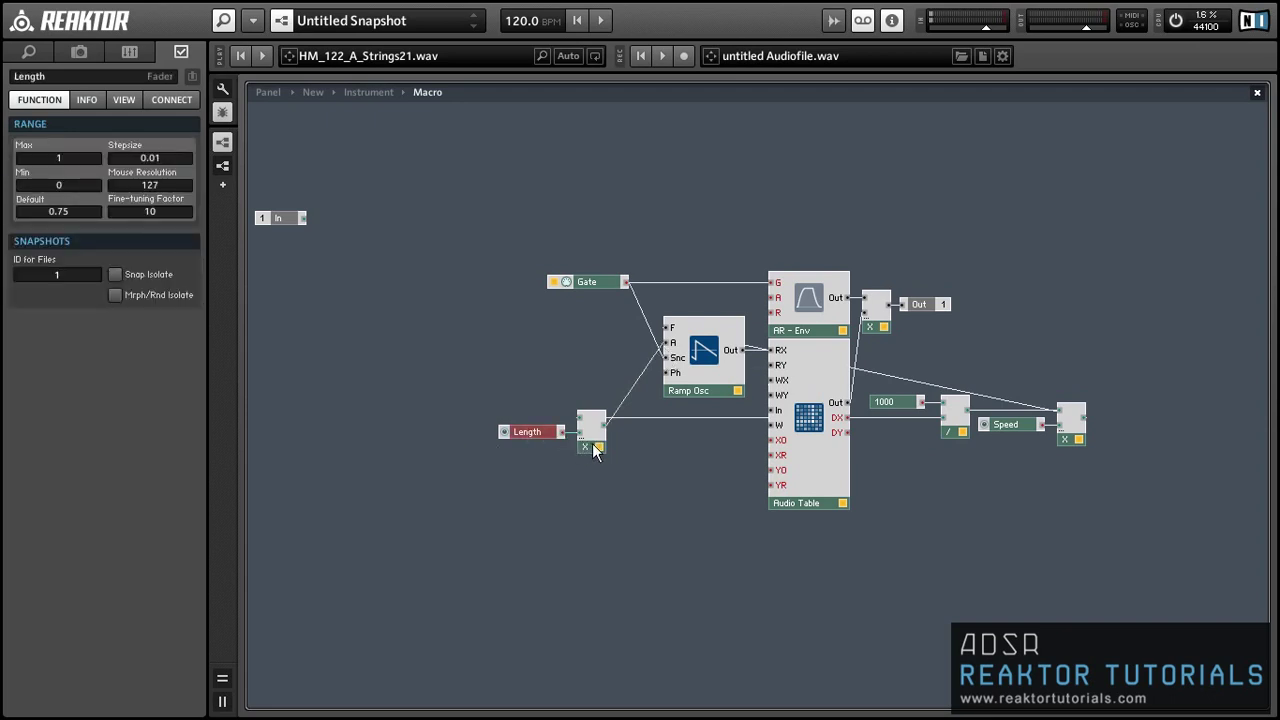
left_click(590, 446)
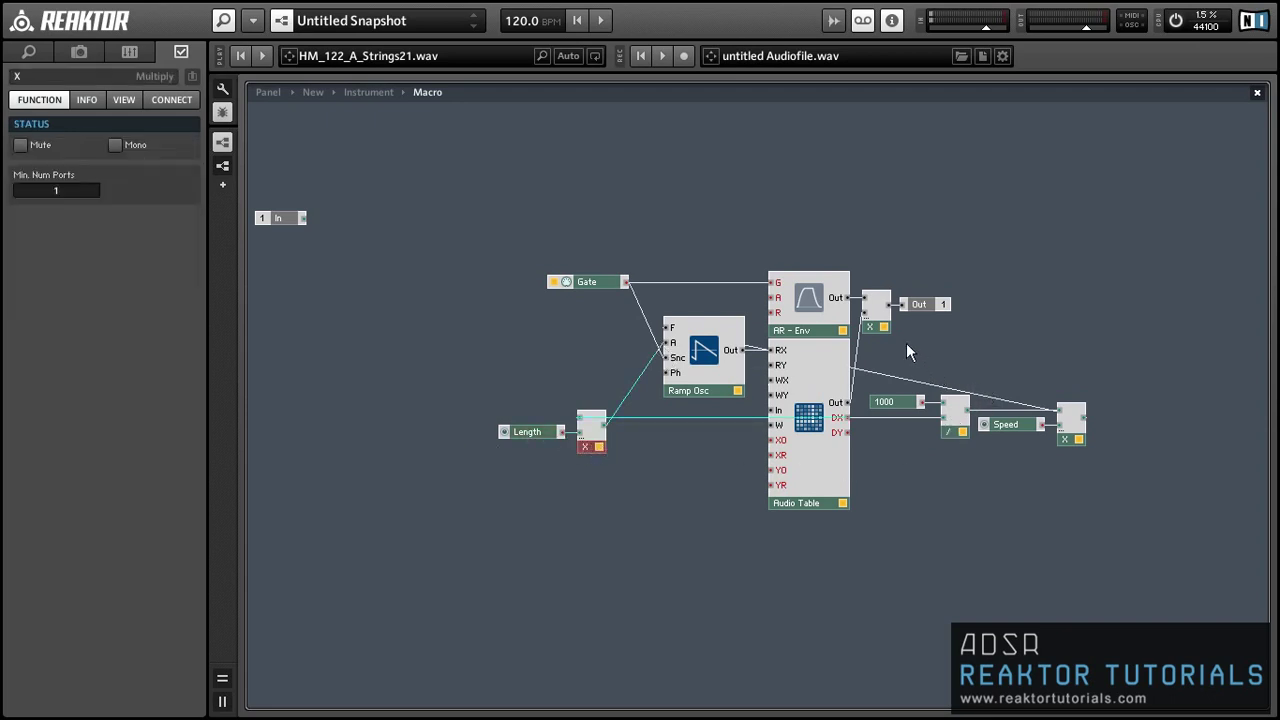
left_click_drag(906, 343, 967, 441)
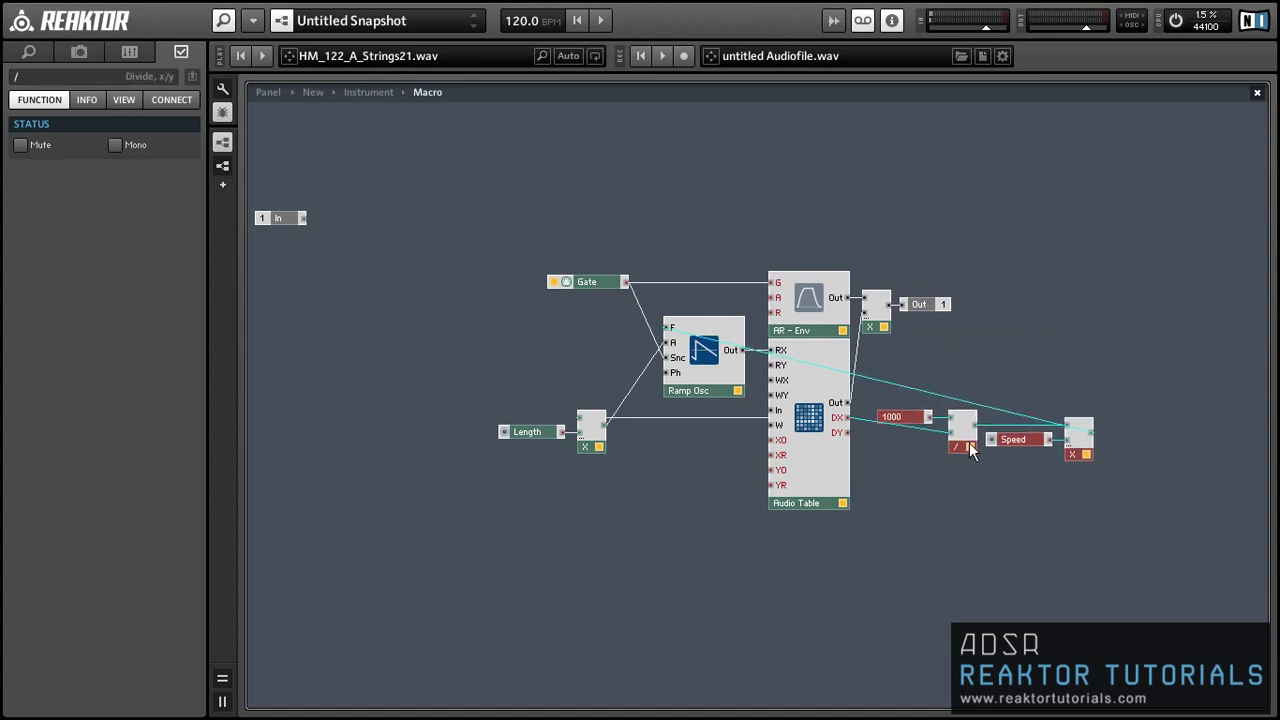
left_click_drag(607, 422, 955, 432)
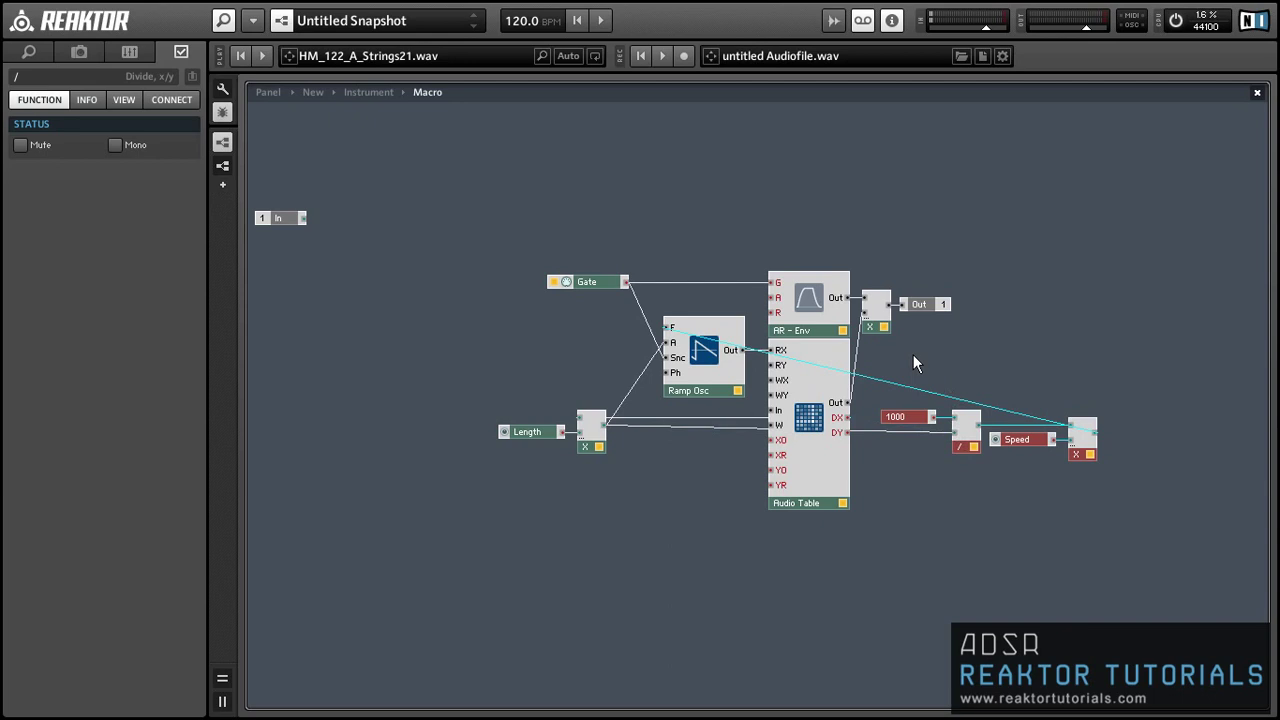
Step: Shift the 1000, divide, Speed and multiply group and the Length pair left of Ramp Osc
left_click_drag(913, 356, 1085, 447)
left_click_drag(625, 485, 497, 412)
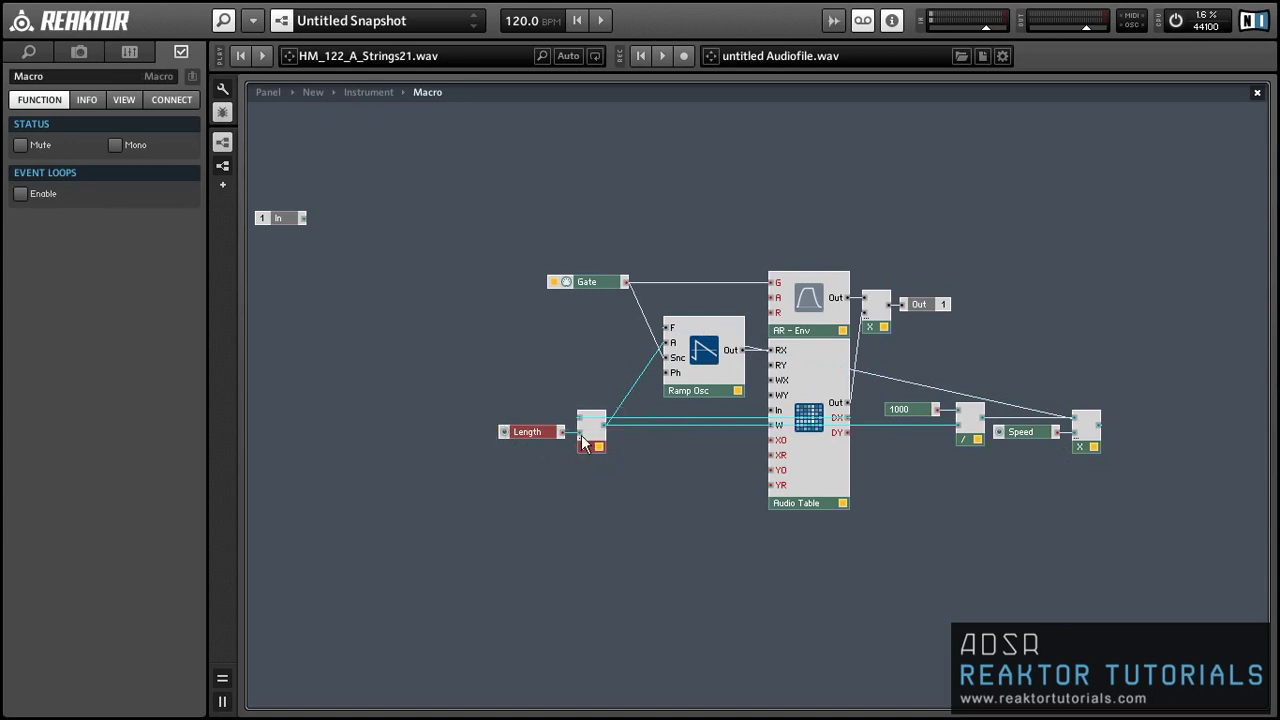
left_click_drag(581, 438, 441, 440)
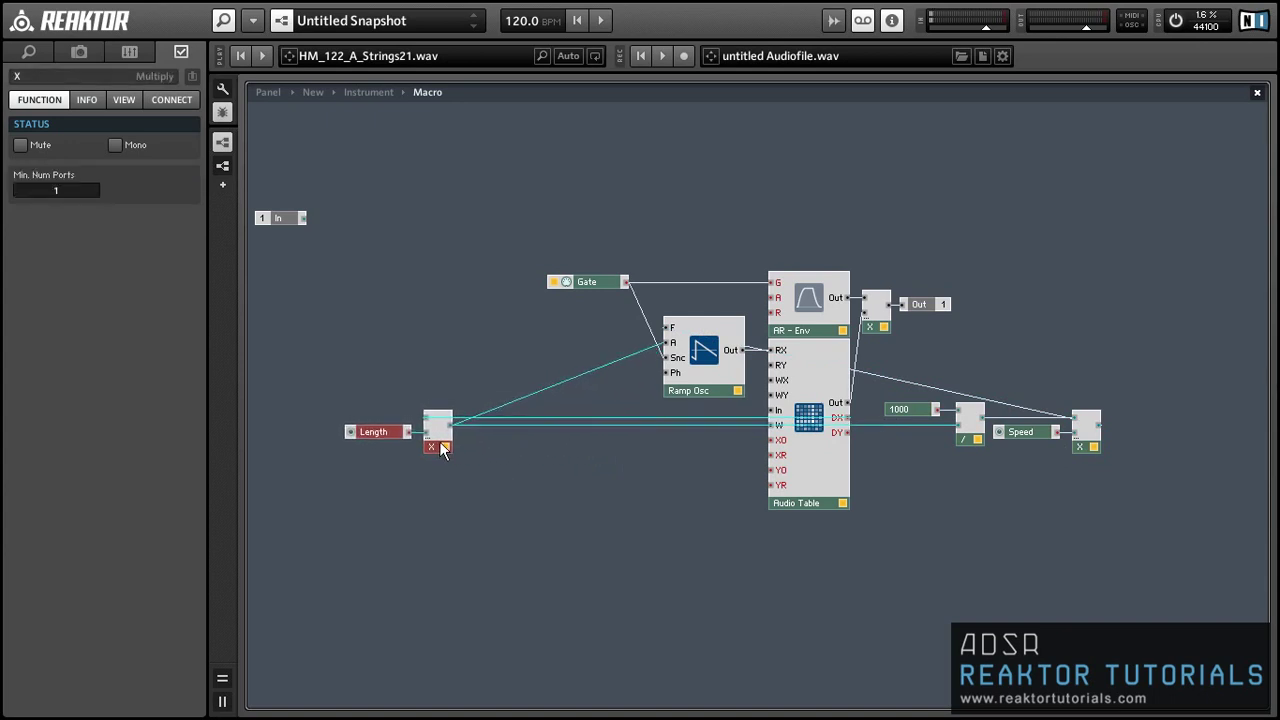
left_click_drag(1155, 538, 450, 317)
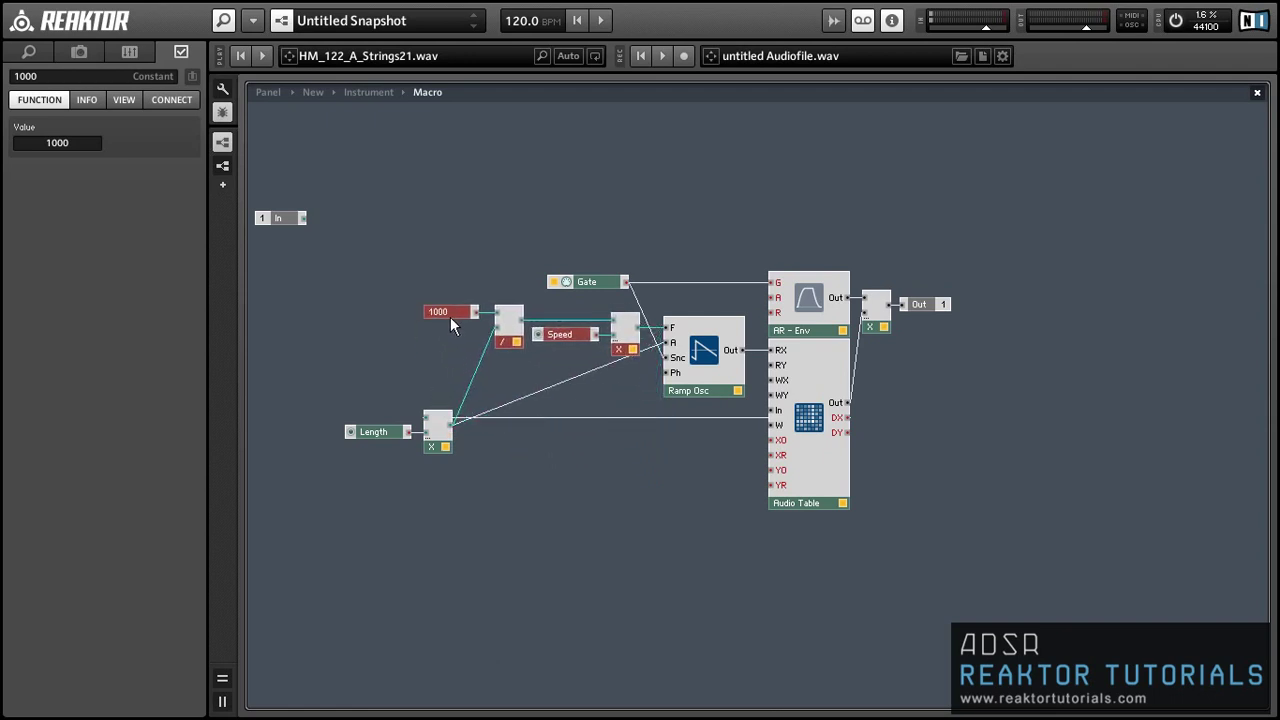
left_click(420, 364)
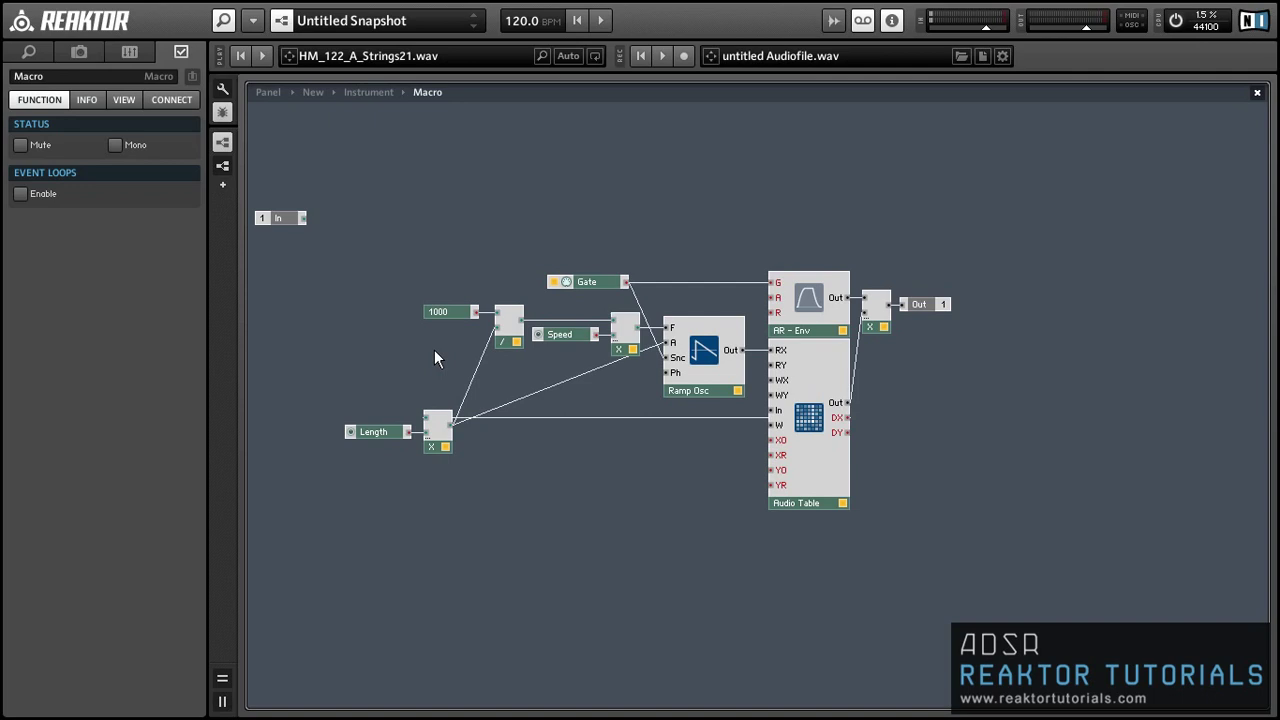
Step: Shift the envelope, Audio Table, multiplier and Out modules further right
left_click_drag(770, 196, 999, 614)
left_click_drag(828, 502, 955, 502)
left_click(613, 463)
Step: Duplicate the Length fader and its multiply, and rename the copy Start
left_click_drag(471, 493, 367, 420)
left_click_drag(436, 446, 618, 495)
left_click(554, 474)
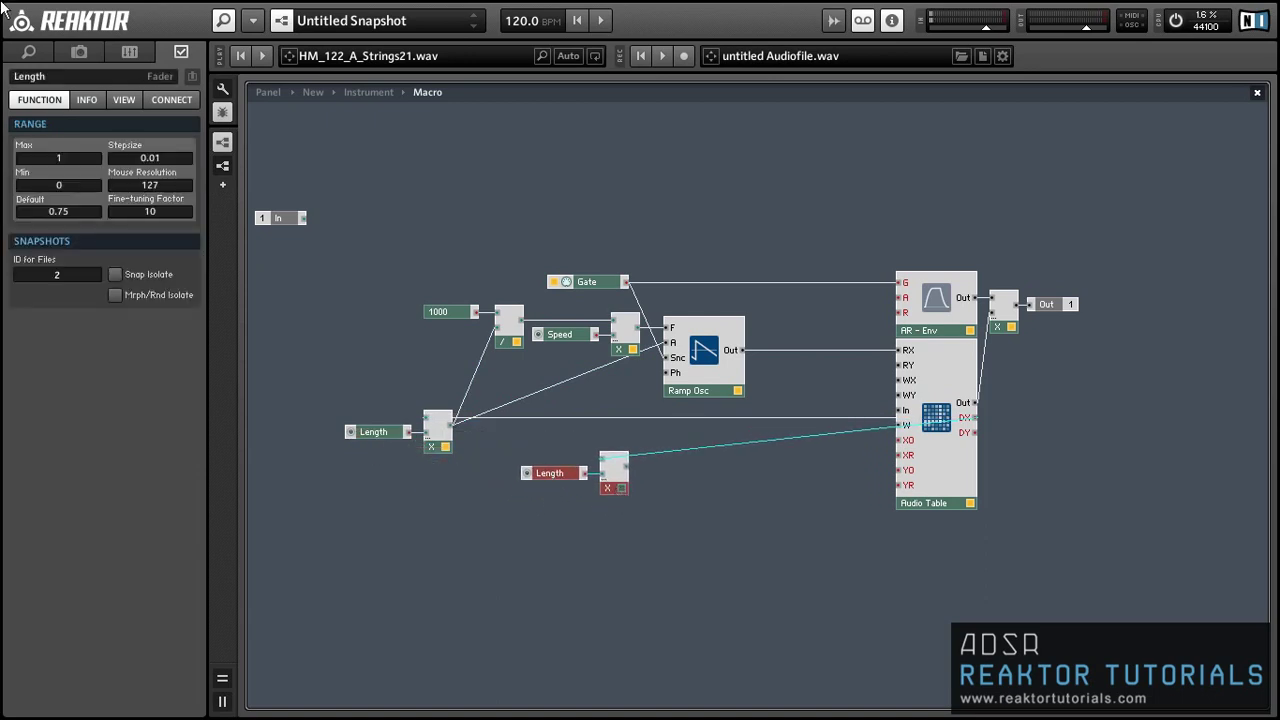
double_click(60, 78)
type("Start")
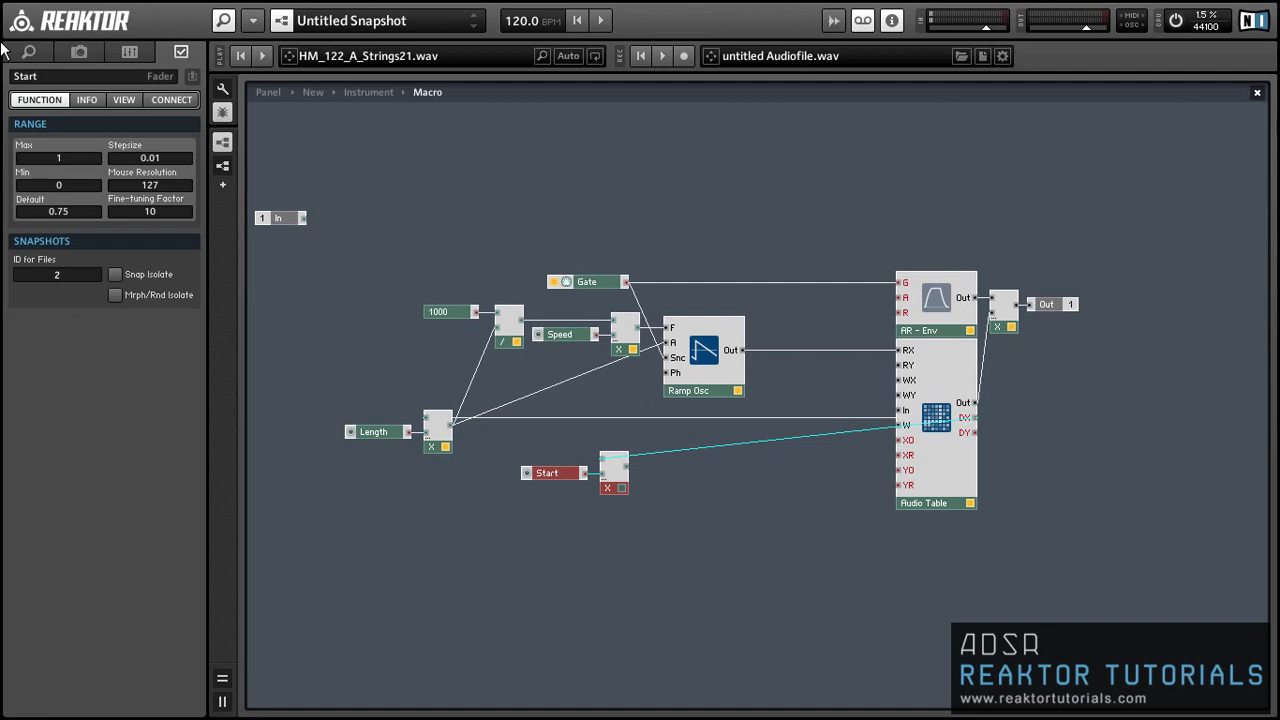
Step: Insert a Built-In Math Add module next to the Start modules
right_click(799, 306)
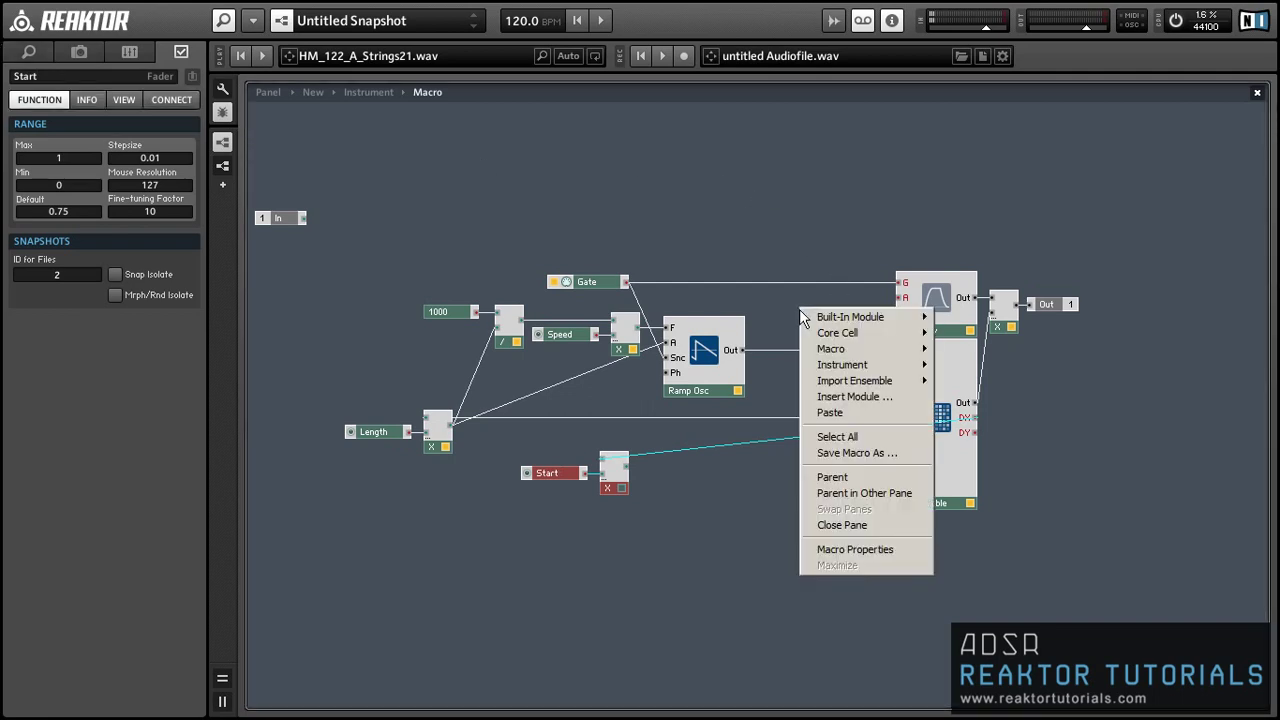
mouse_move(845, 317)
mouse_move(969, 381)
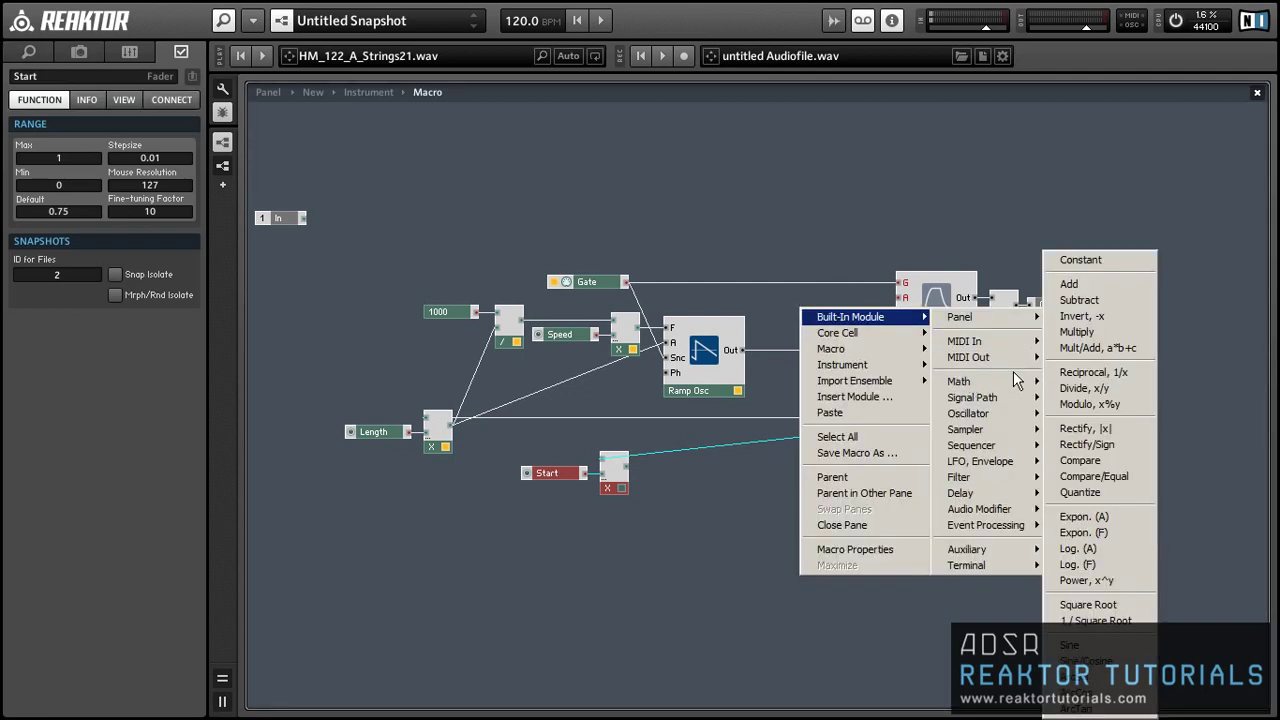
left_click(1066, 283)
left_click_drag(530, 457, 816, 402)
left_click(677, 491)
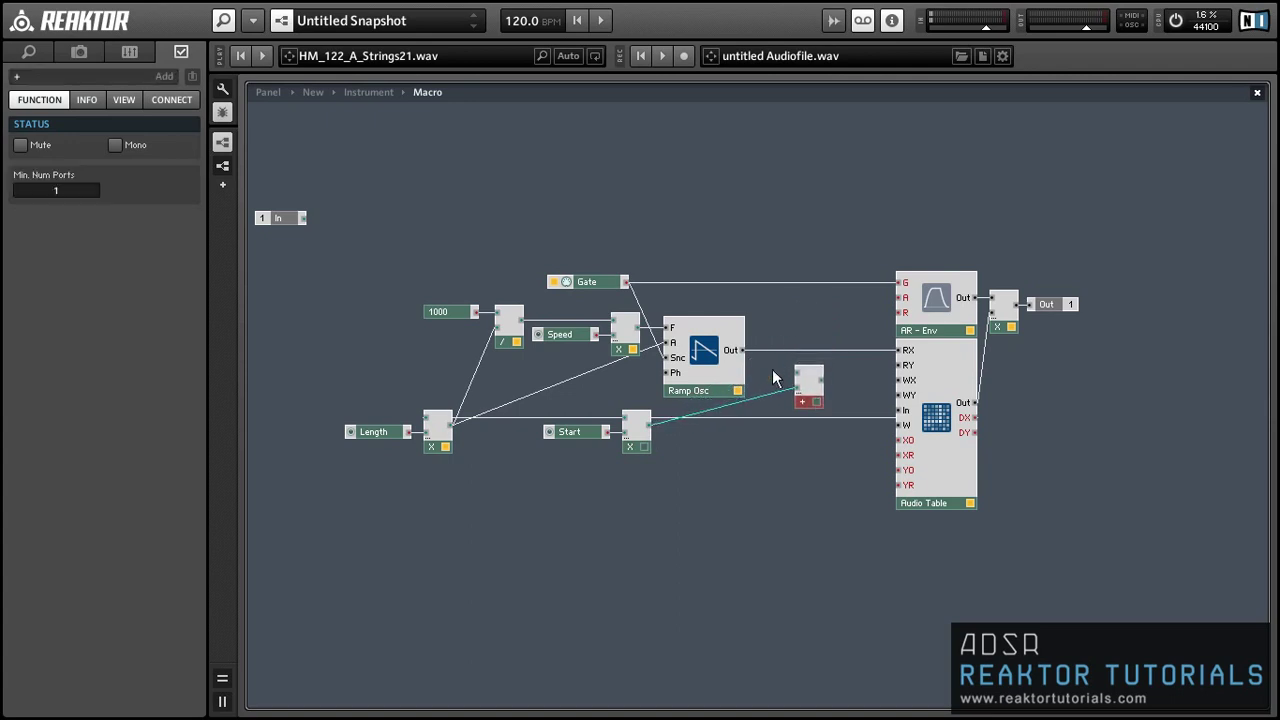
Step: Wire Ramp Osc into Add, Add into Audio Table RX, and align Add with Ramp Osc
left_click_drag(740, 357, 785, 377)
left_click(826, 376)
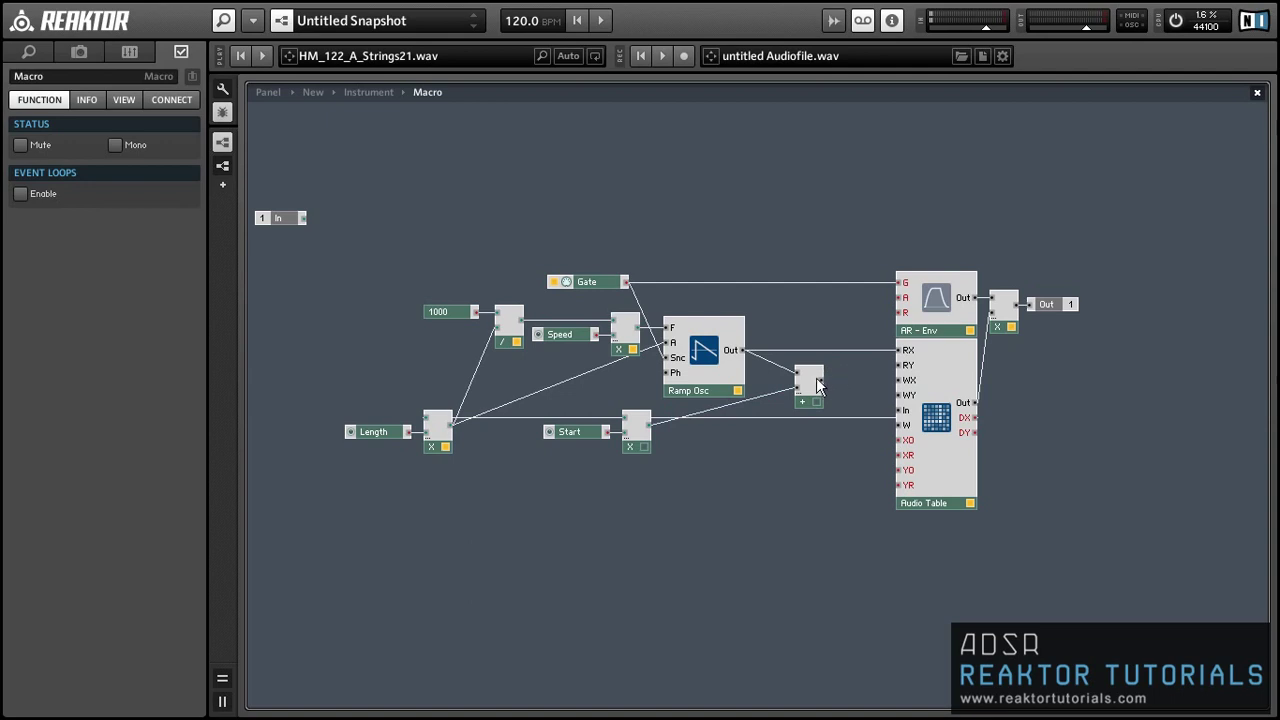
left_click_drag(898, 358, 898, 351)
left_click_drag(815, 398, 810, 369)
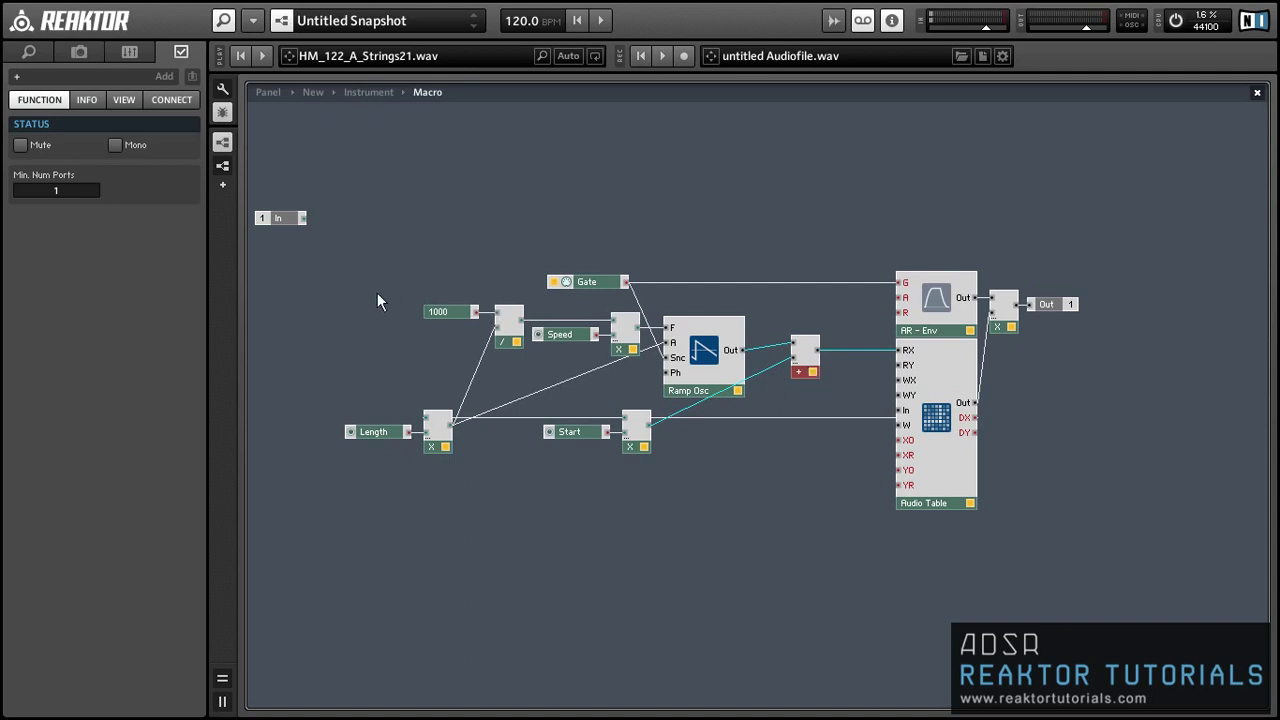
left_click_drag(377, 292, 709, 389)
left_click_drag(709, 389, 713, 381)
left_click(363, 241)
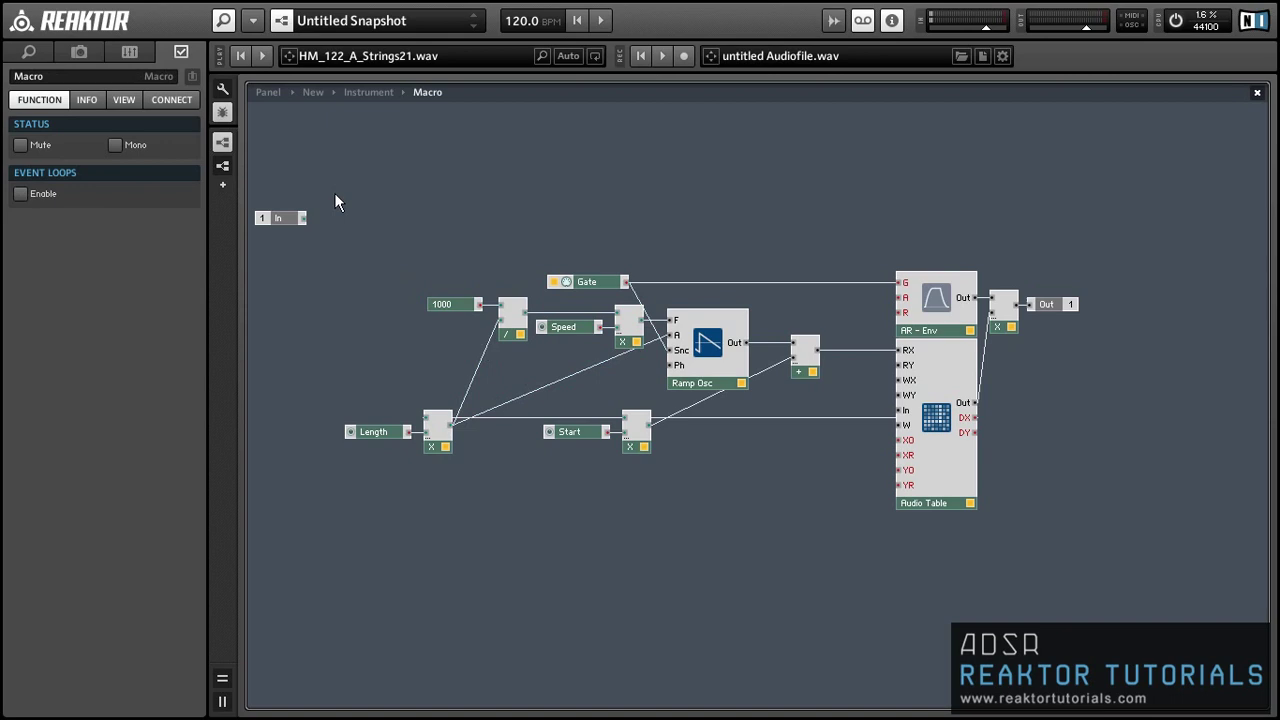
Step: In the panel's edit mode, line up the Start, Length and Speed knobs beside the waveform
left_click(278, 97)
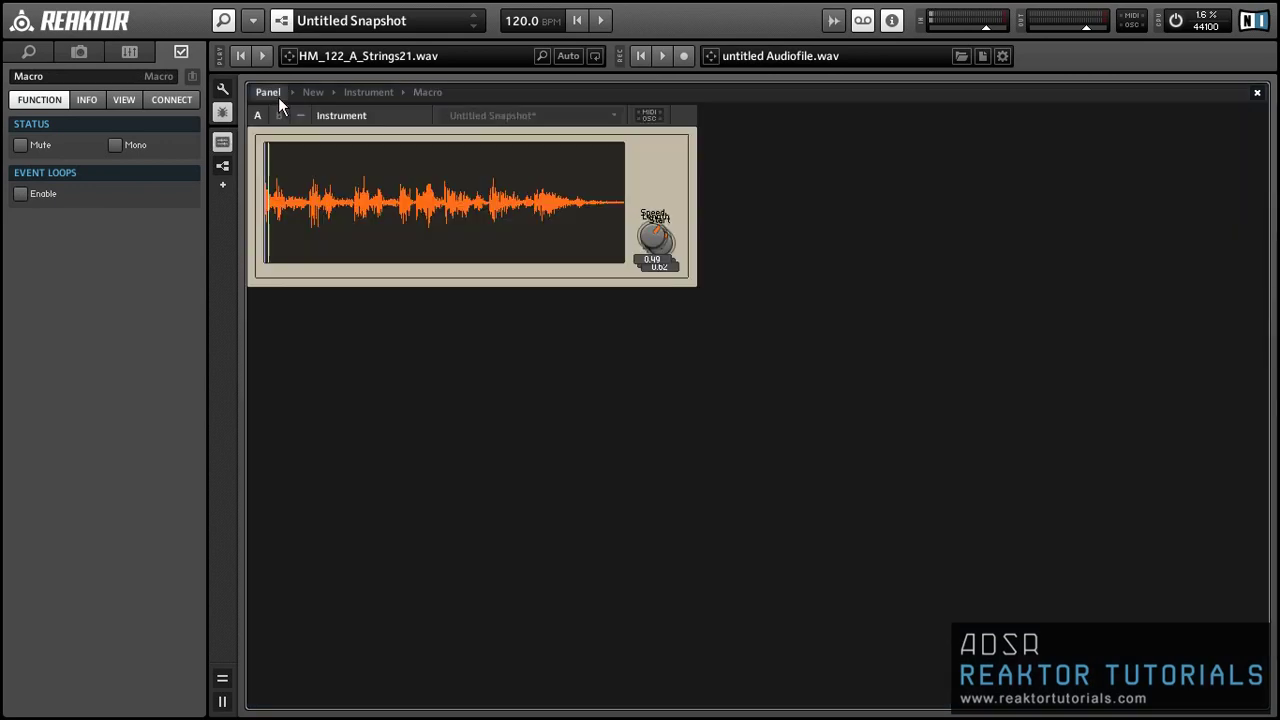
left_click(225, 92)
left_click_drag(676, 222, 768, 252)
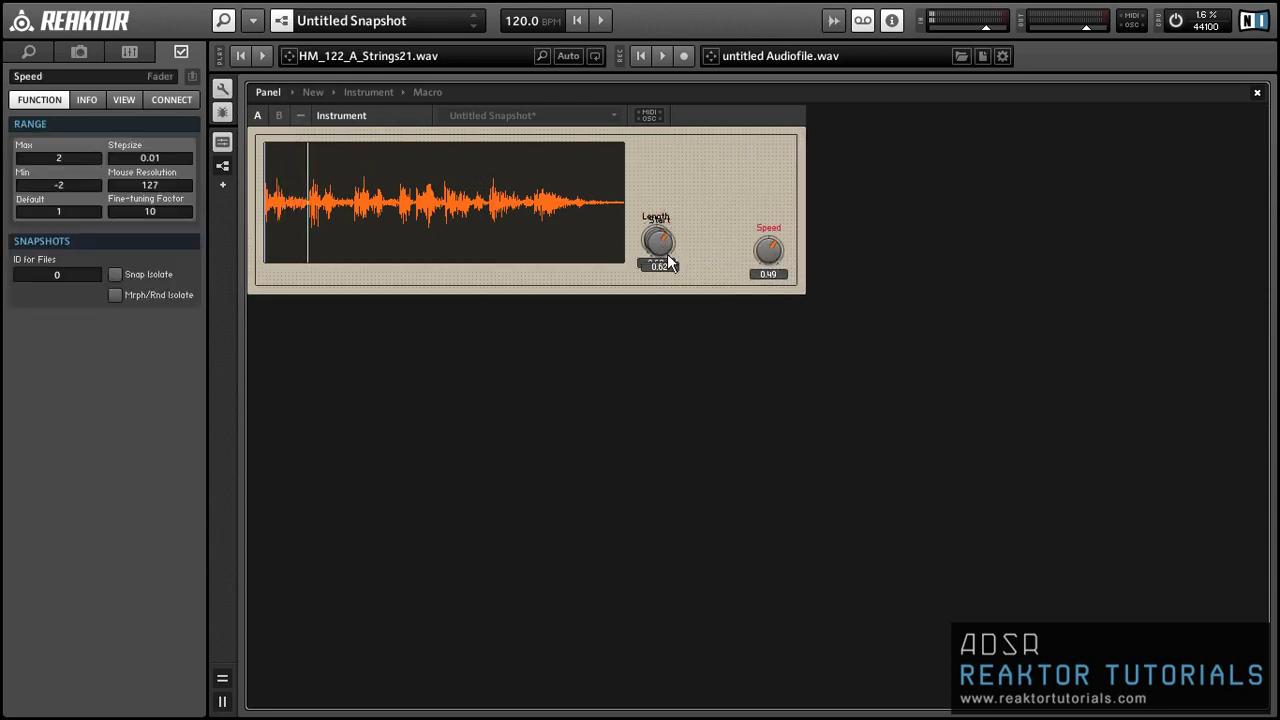
left_click(694, 265)
left_click_drag(664, 258, 703, 314)
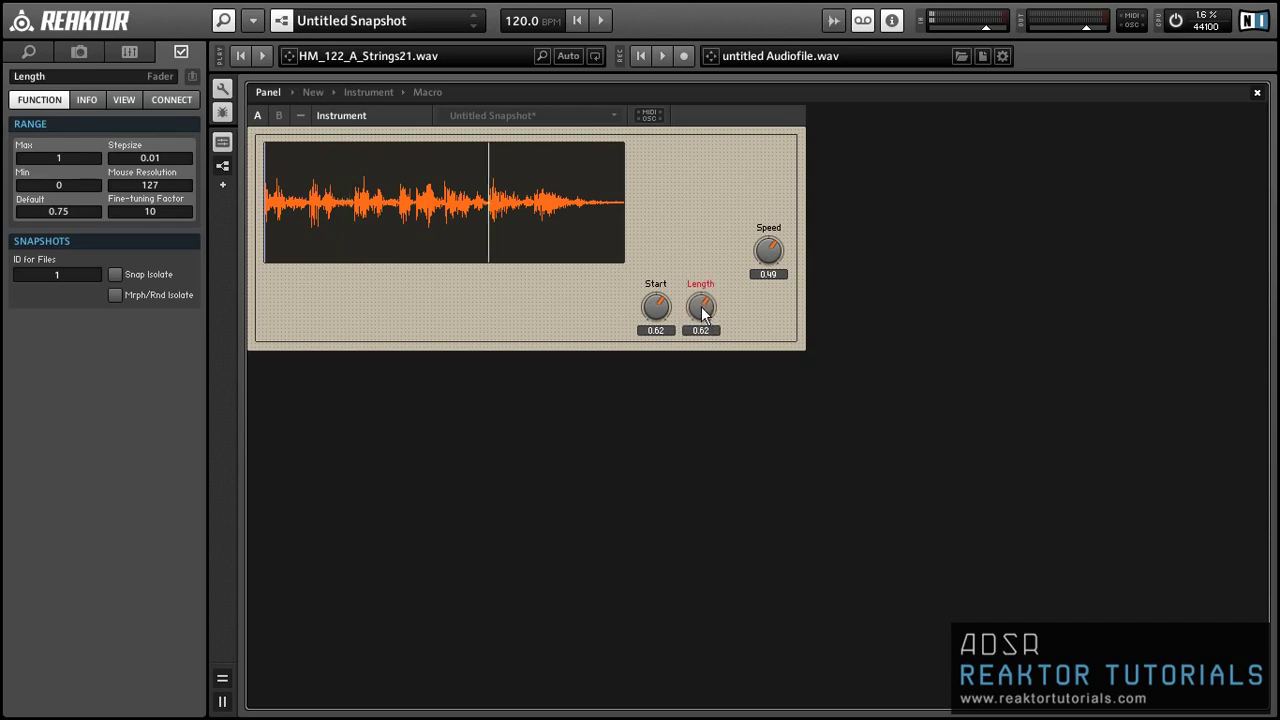
left_click_drag(767, 250, 748, 309)
left_click(599, 287)
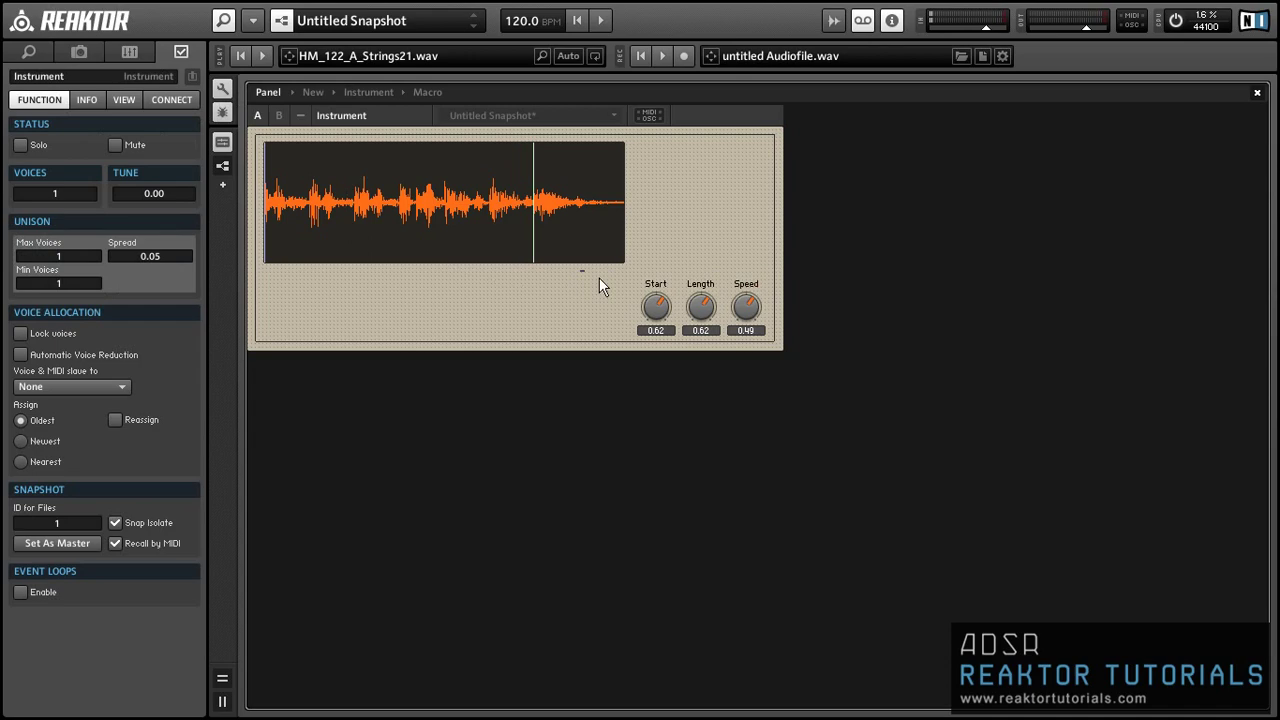
left_click_drag(585, 271, 786, 372)
left_click_drag(748, 305, 744, 243)
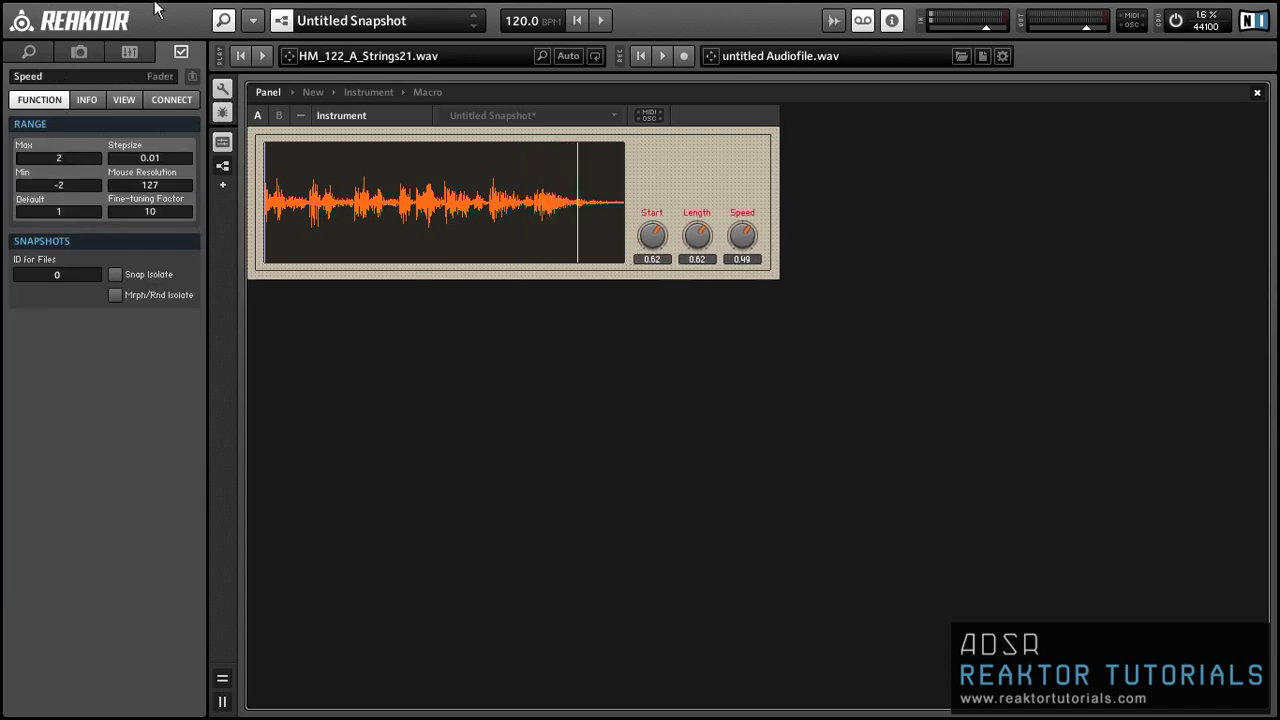
left_click(222, 88)
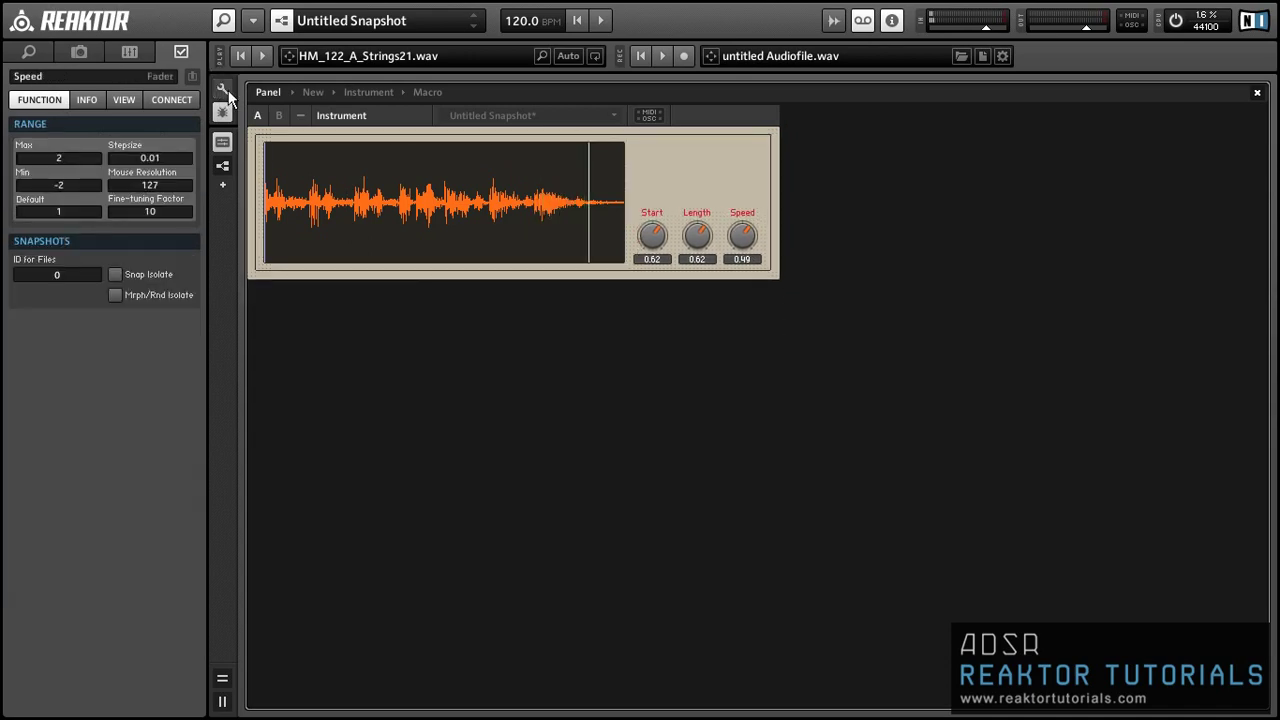
Step: Set the Speed and Length knobs to 1
left_click(743, 237, "ctrl")
left_click_drag(684, 250, 680, 155)
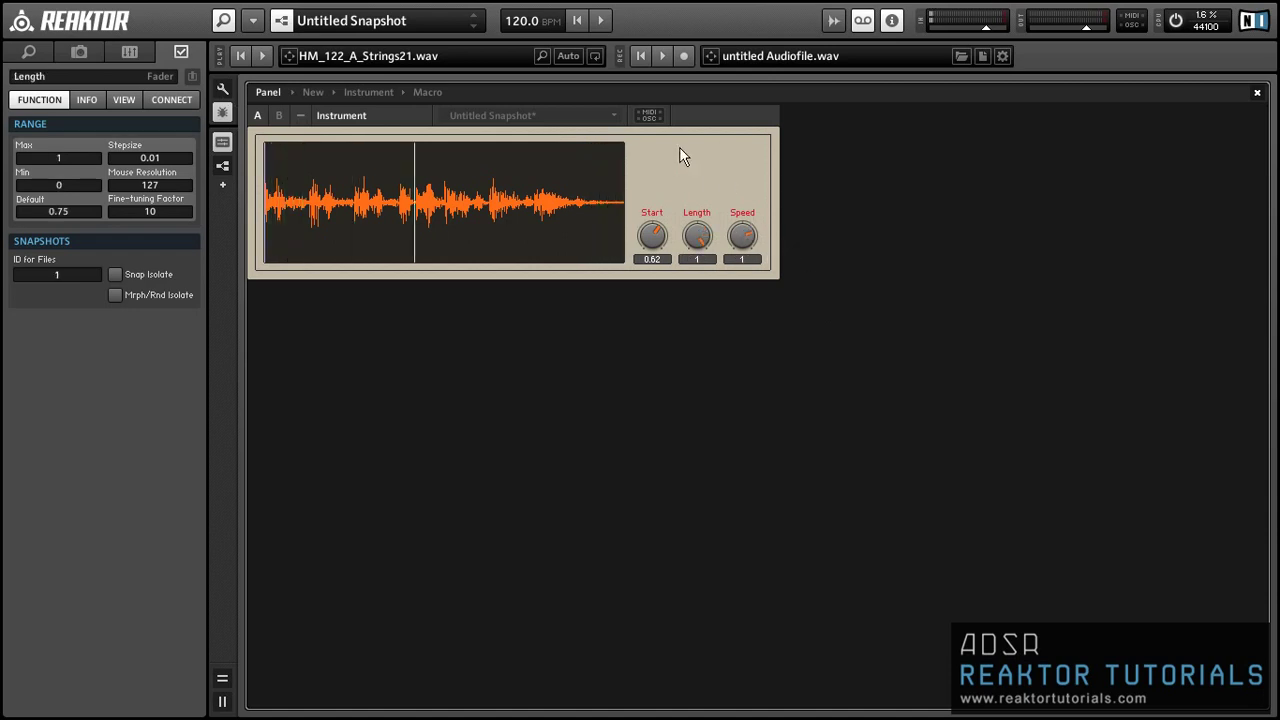
left_click(58, 211)
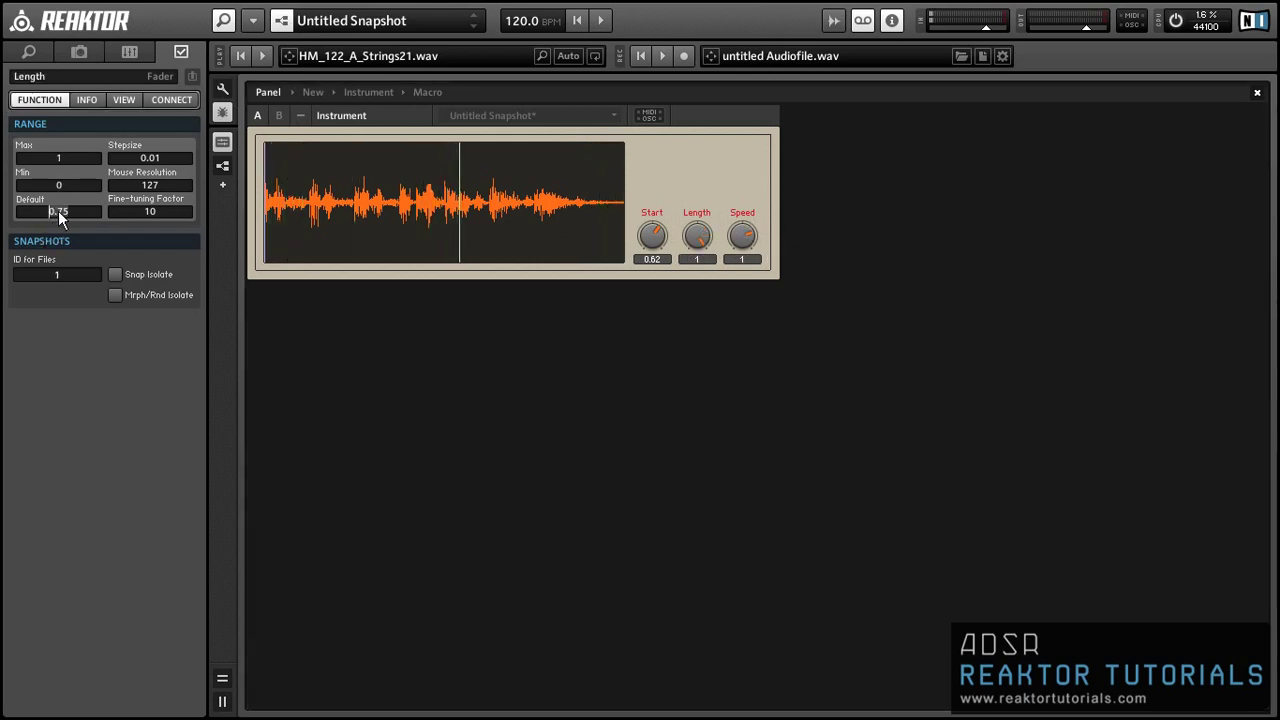
Step: Give the Start knob a default of 0, reset it, and turn Length to 0.88
left_click(651, 258)
left_click(651, 236)
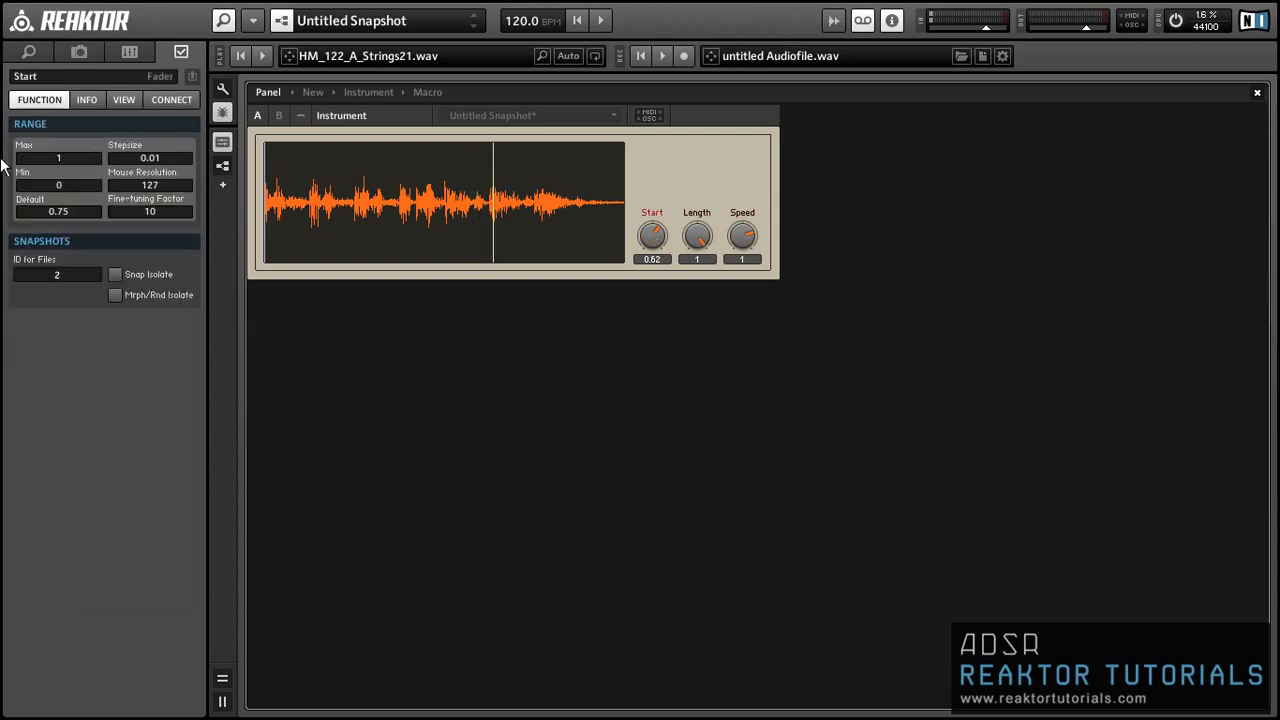
left_click(44, 206)
type("0")
left_click(484, 295)
left_click(665, 235, "ctrl")
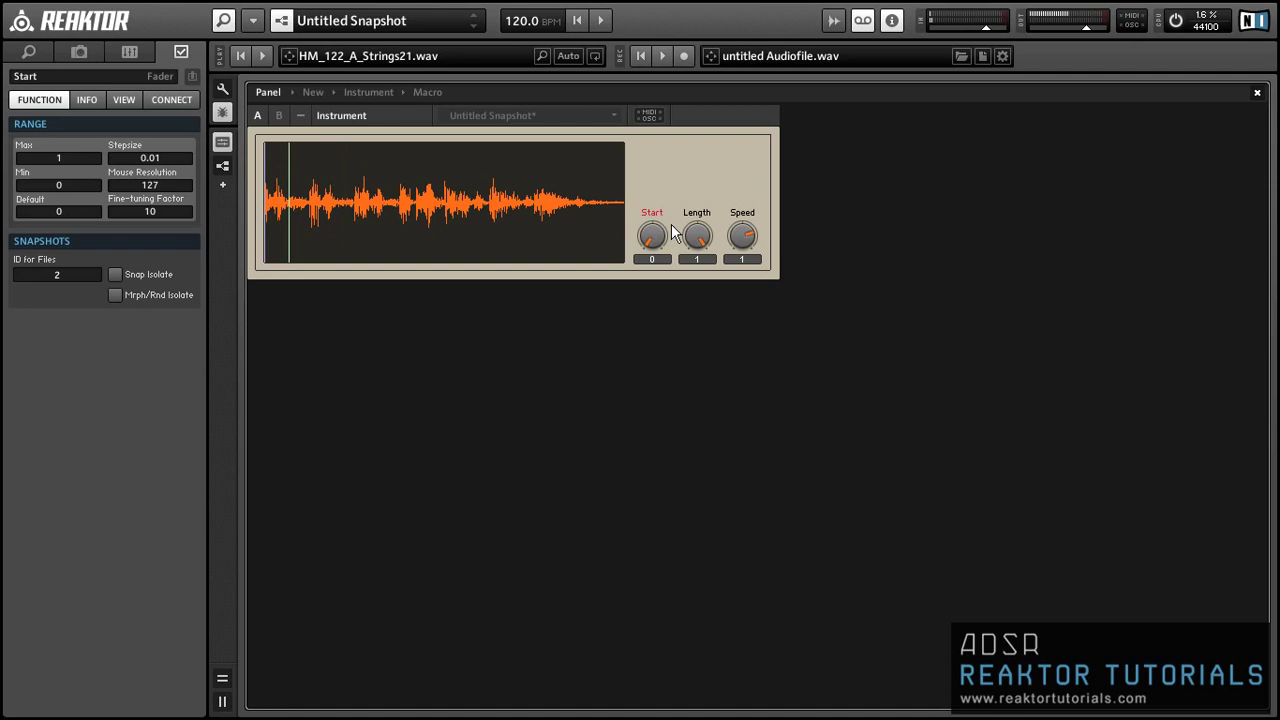
left_click_drag(700, 242, 707, 256)
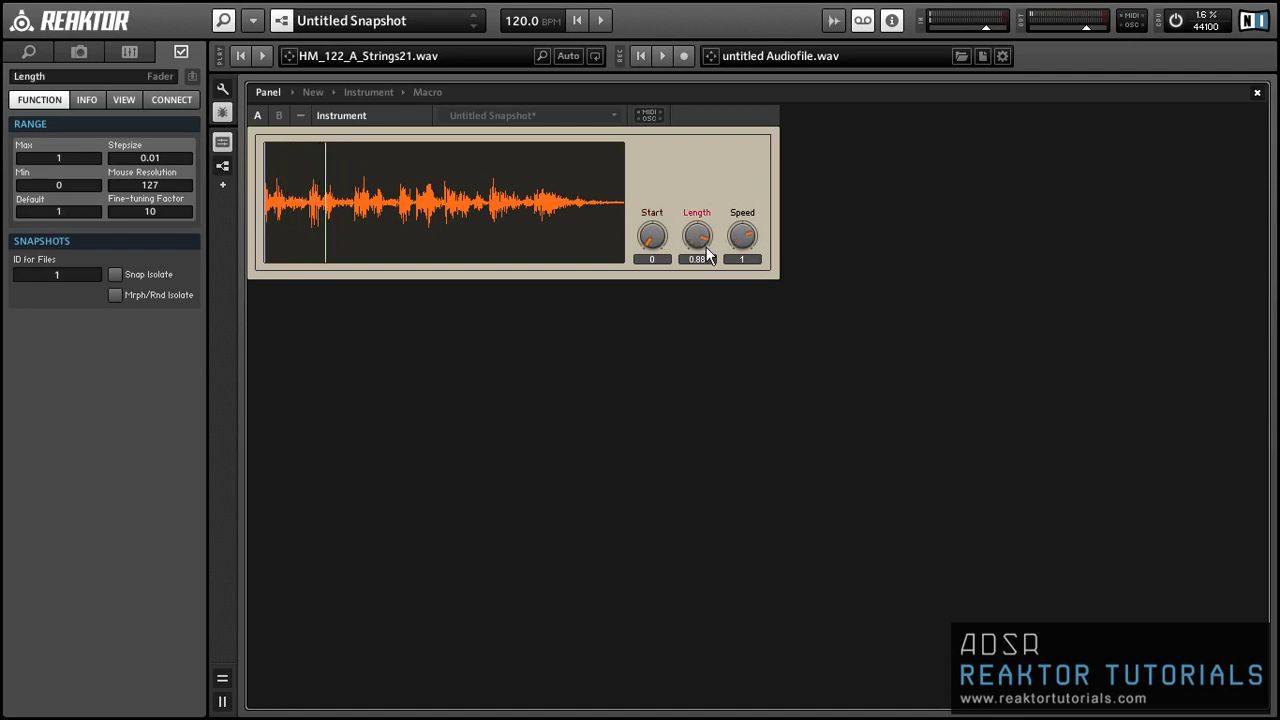
Step: In the Macro, wire the Length product to Audio Table XR and the Start product to XO
double_click(689, 152)
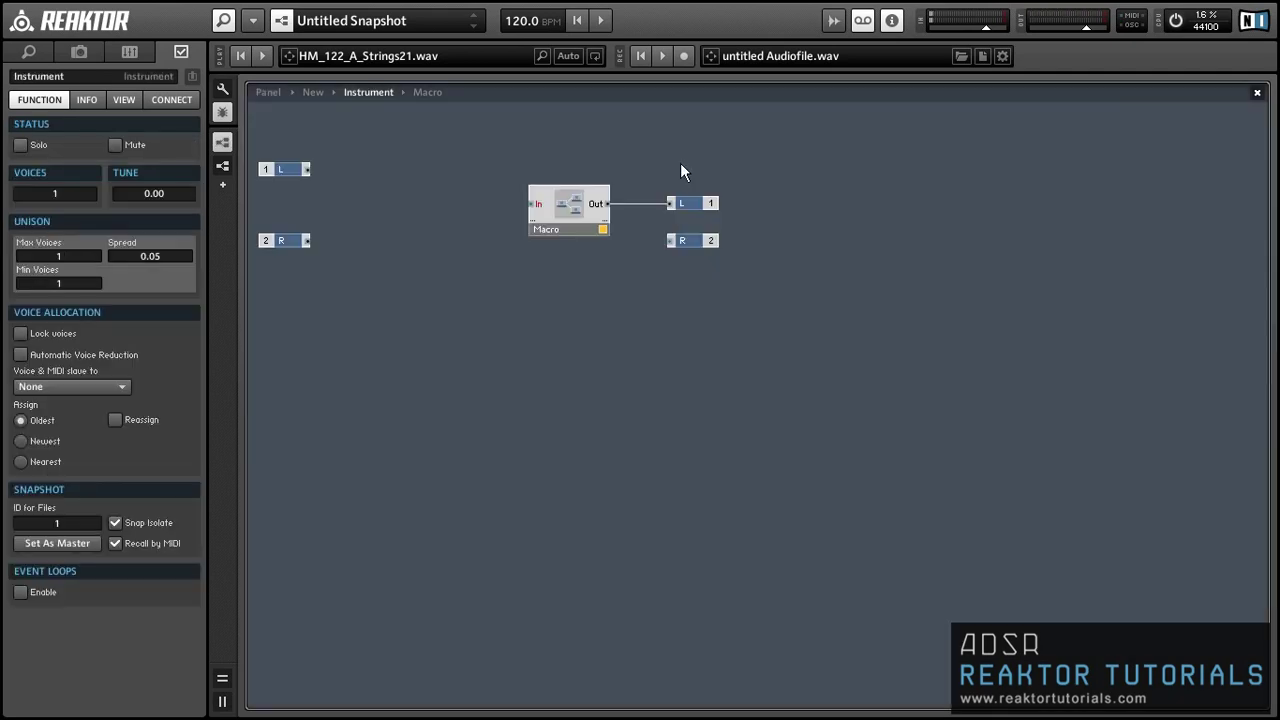
left_click_drag(560, 207, 573, 211)
double_click(573, 215)
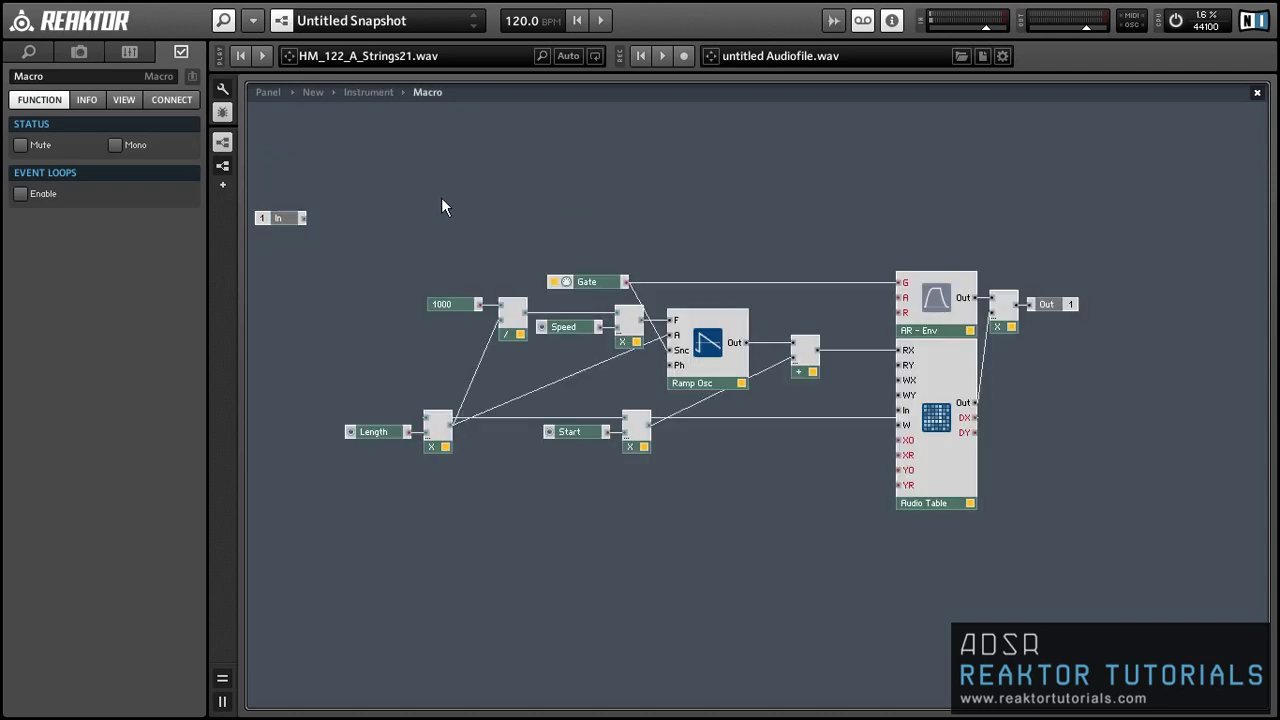
mouse_move(454, 426)
left_click_drag(494, 462, 897, 460)
mouse_move(655, 422)
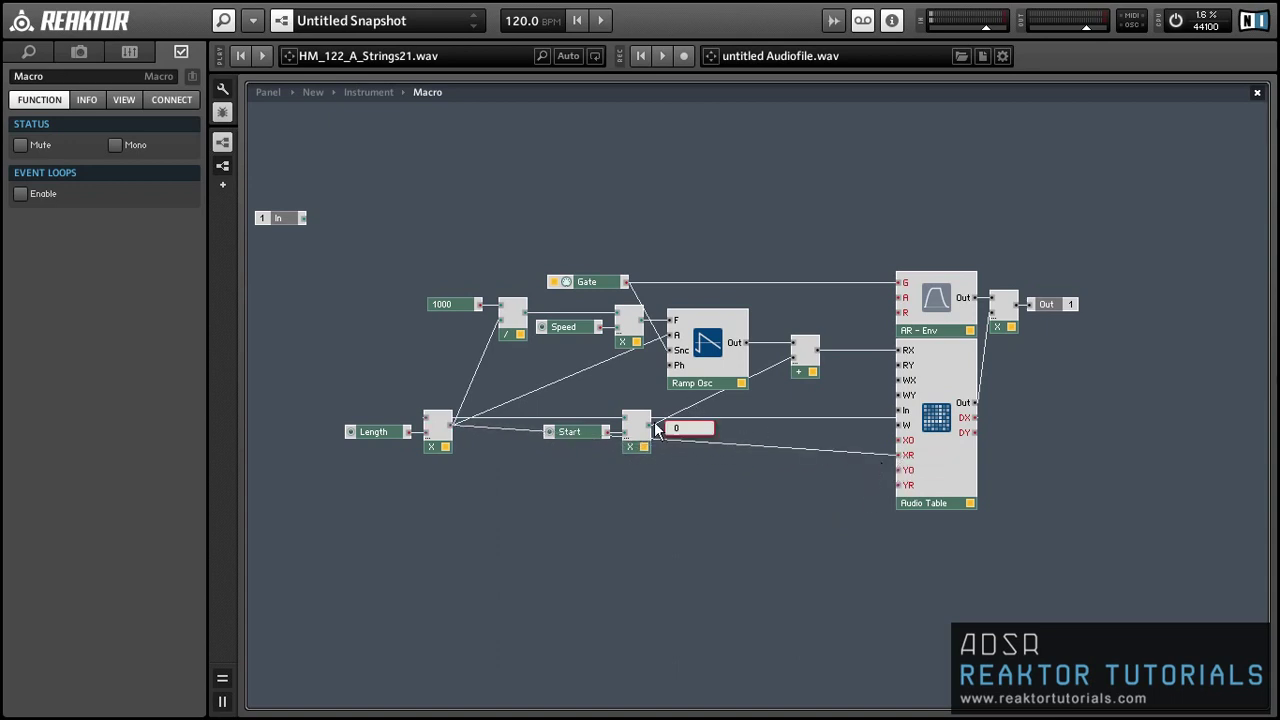
left_click_drag(648, 428, 790, 434)
left_click_drag(878, 438, 887, 447)
Step: Check the Audio Table's VIEW display settings, then return to the panel
left_click(930, 480)
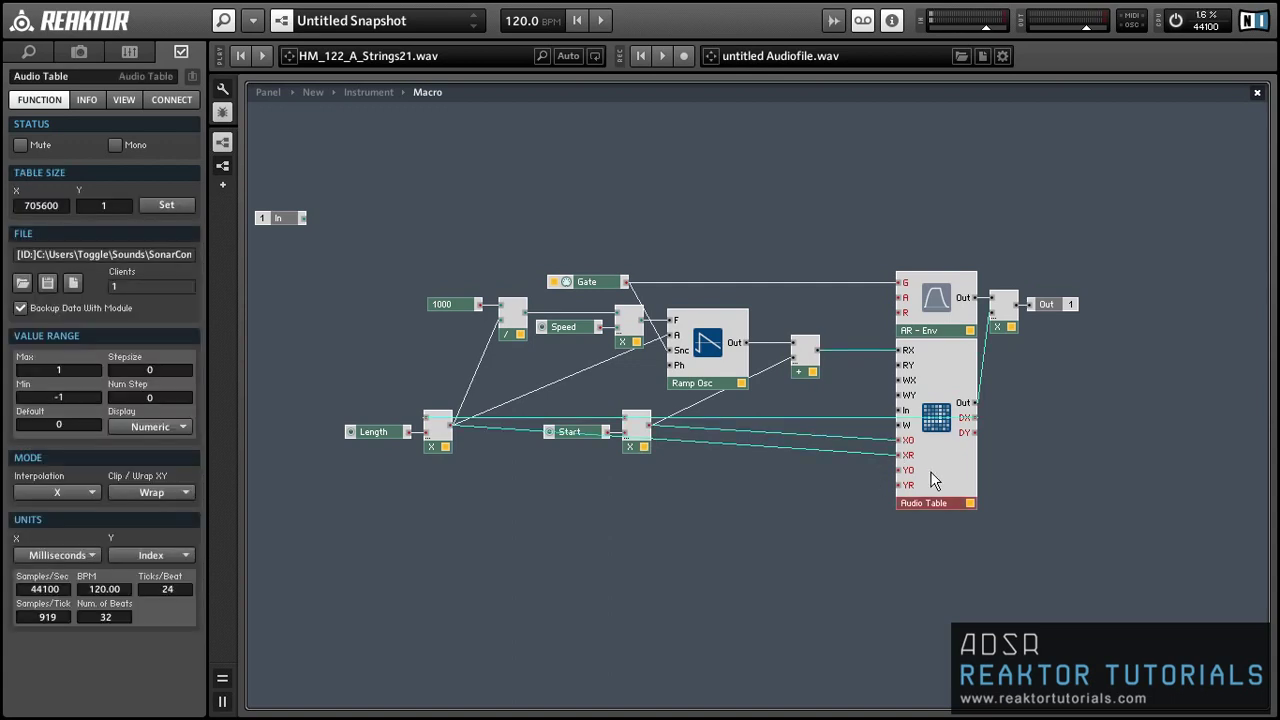
left_click(133, 98)
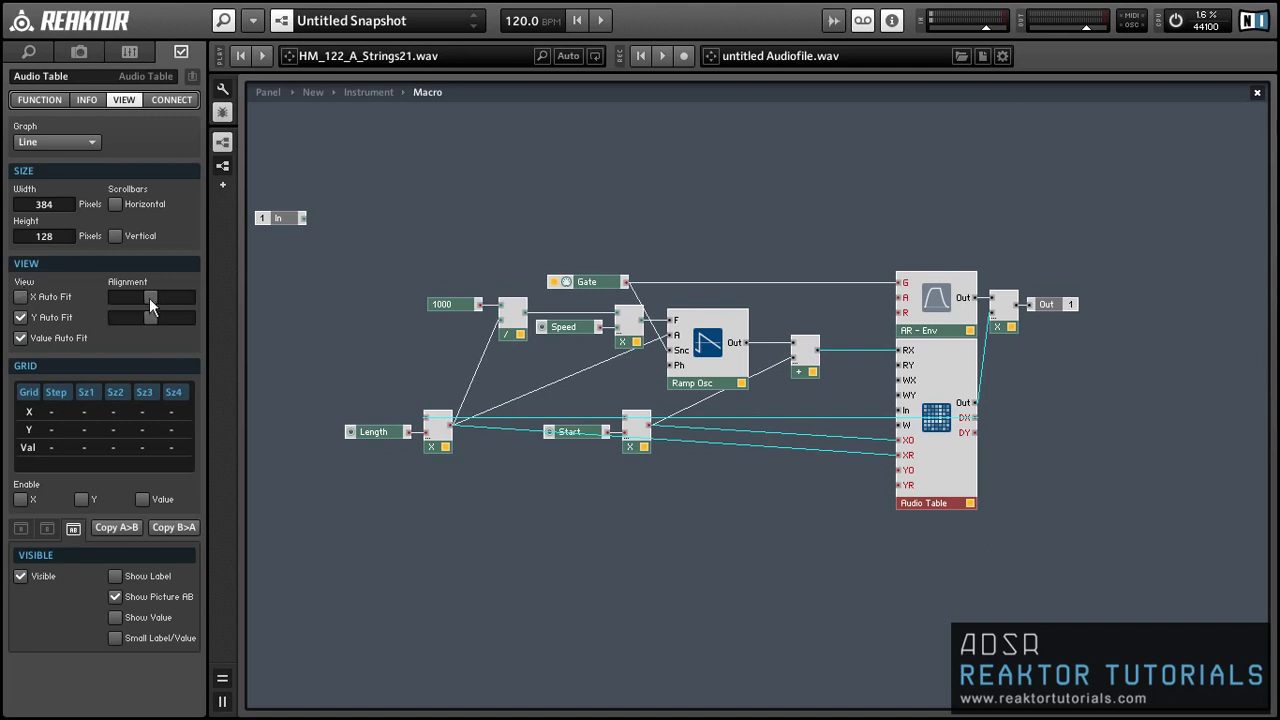
left_click(301, 230)
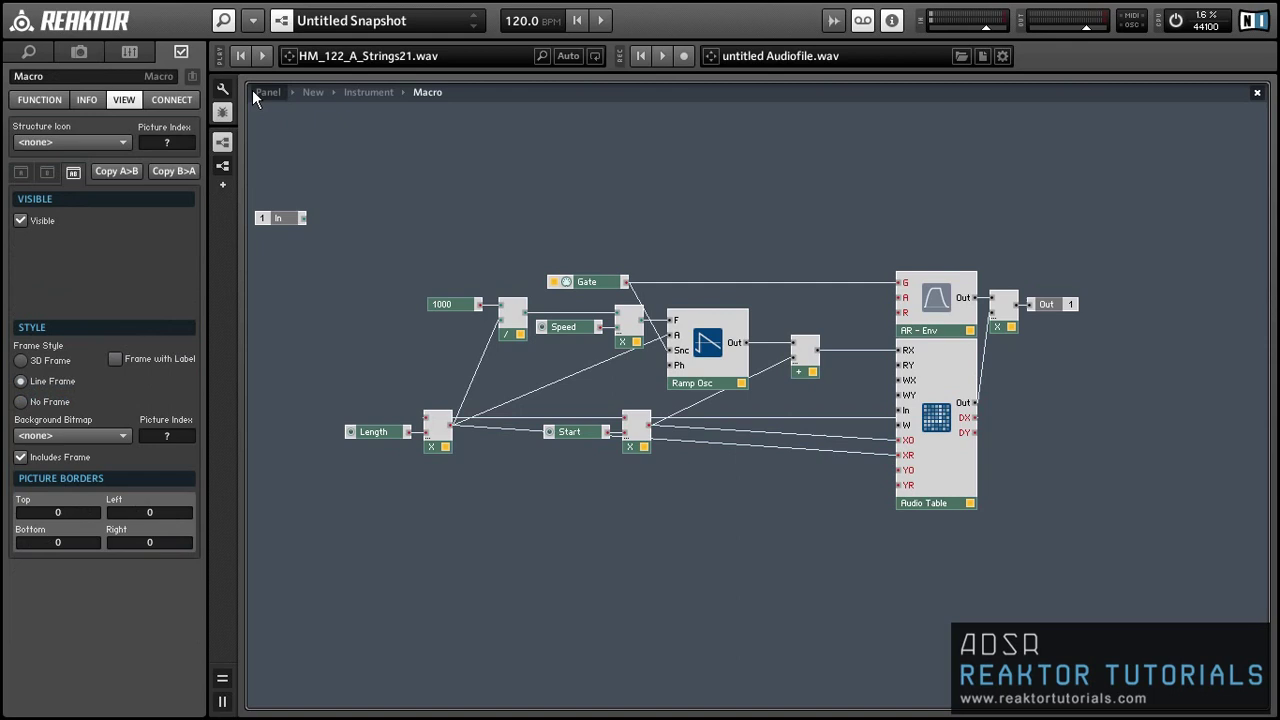
left_click(254, 91)
Step: Test the loop with Length 0.24, Start 0.12 and varied Speed, then reopen the Macro structure
mouse_move(697, 236)
left_mouse_down()
mouse_move(696, 165)
mouse_move(703, 255)
left_mouse_up()
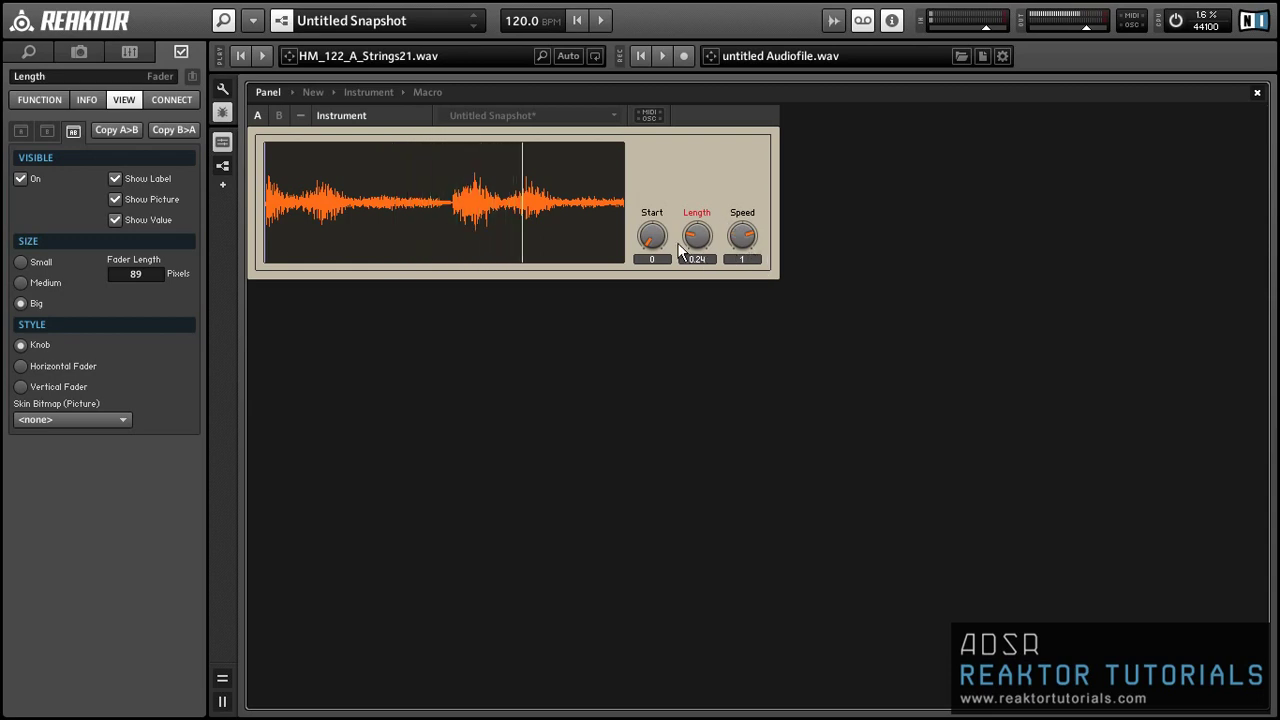
left_click_drag(652, 240, 651, 231)
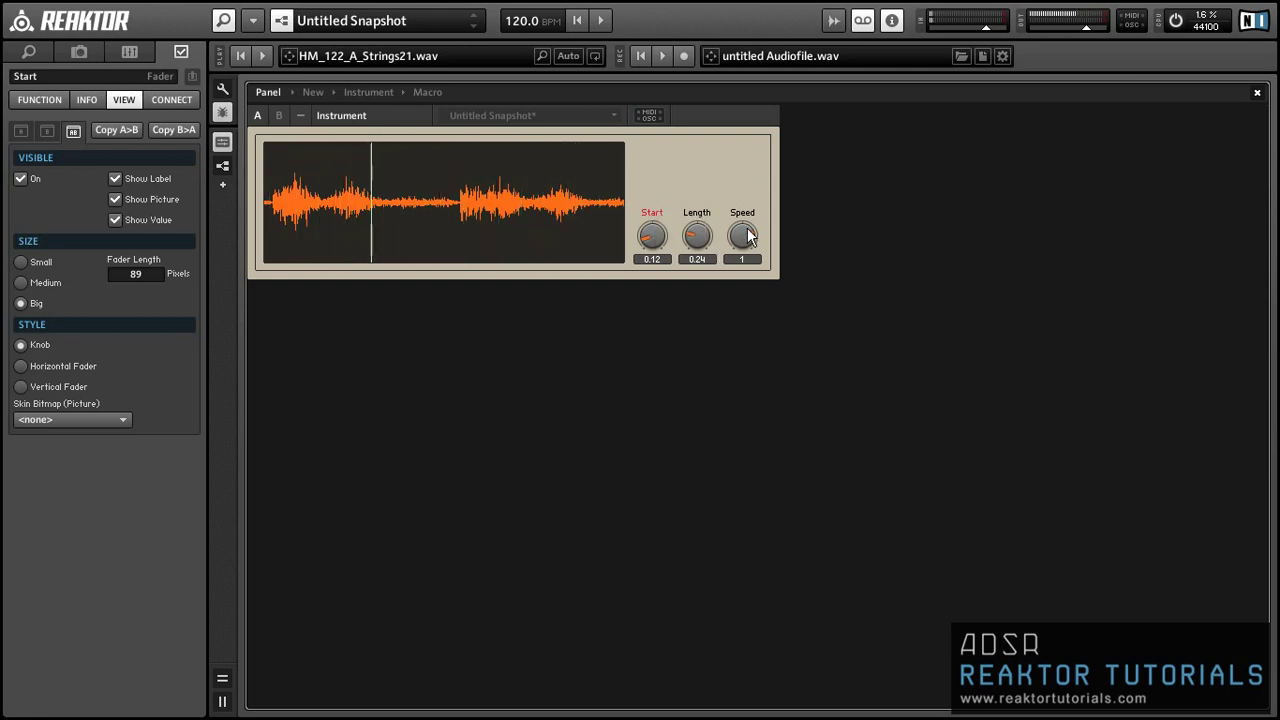
mouse_move(751, 239)
left_mouse_down()
mouse_move(756, 326)
mouse_move(727, 237)
left_mouse_up()
double_click(690, 188)
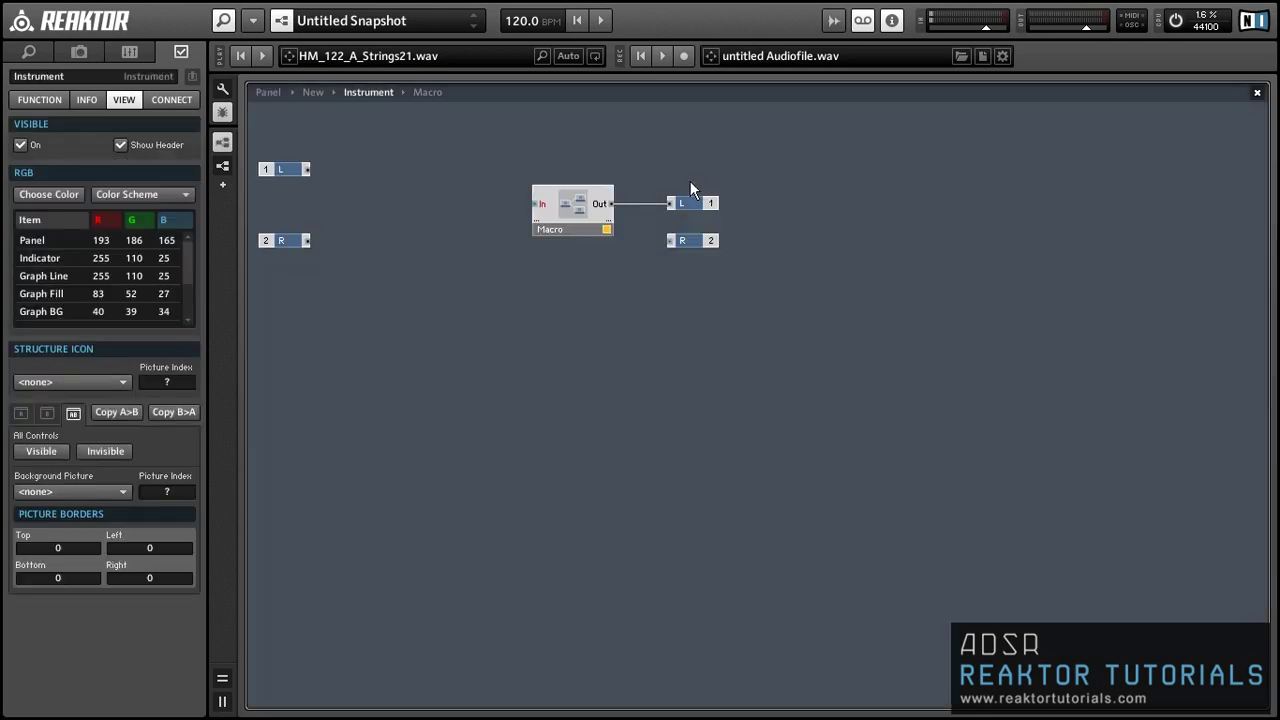
double_click(575, 203)
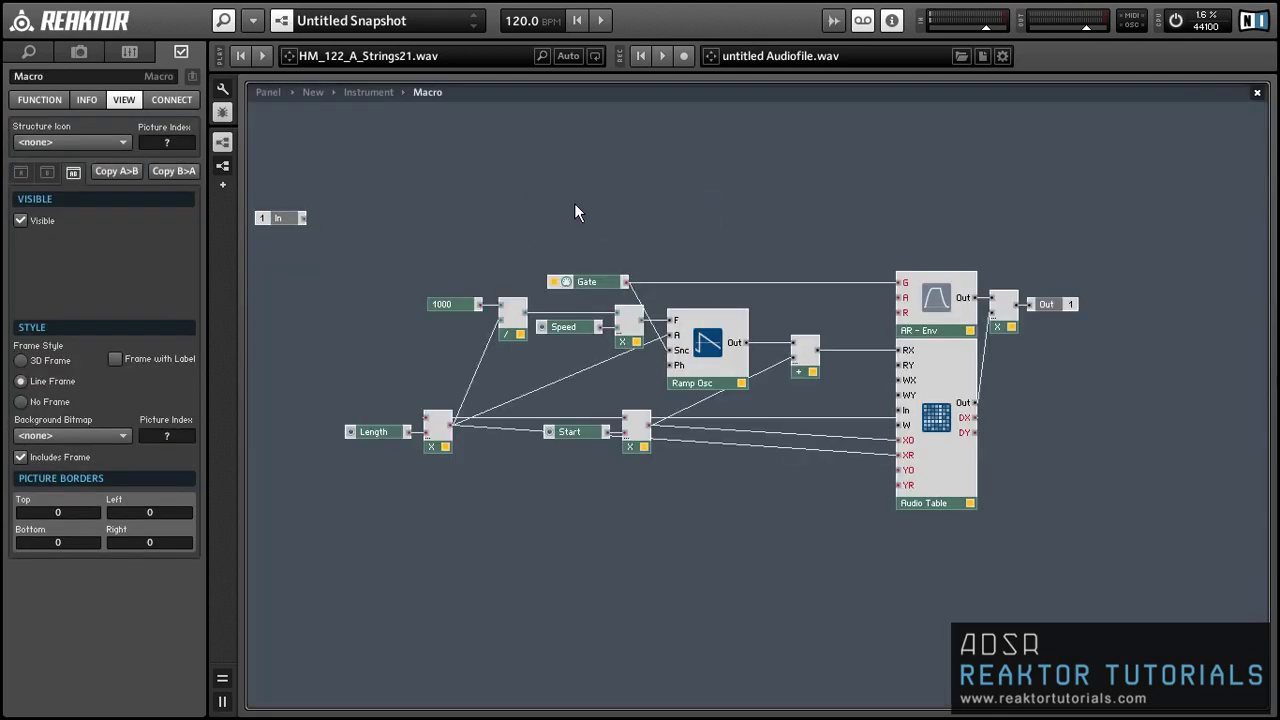